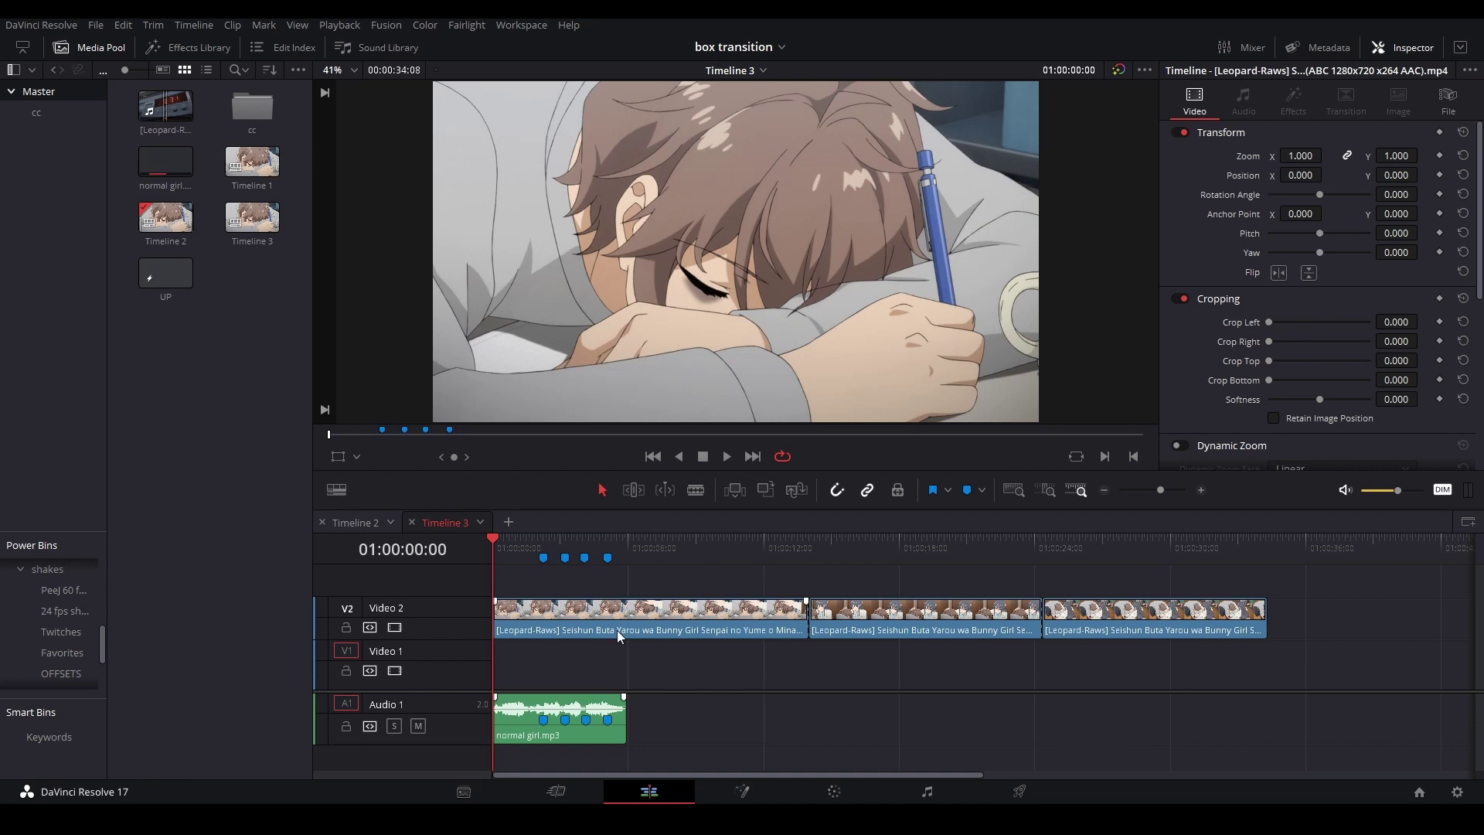
# Create a bin named ccc in the Master bin and open it.
pyautogui.rightClick(243, 378)
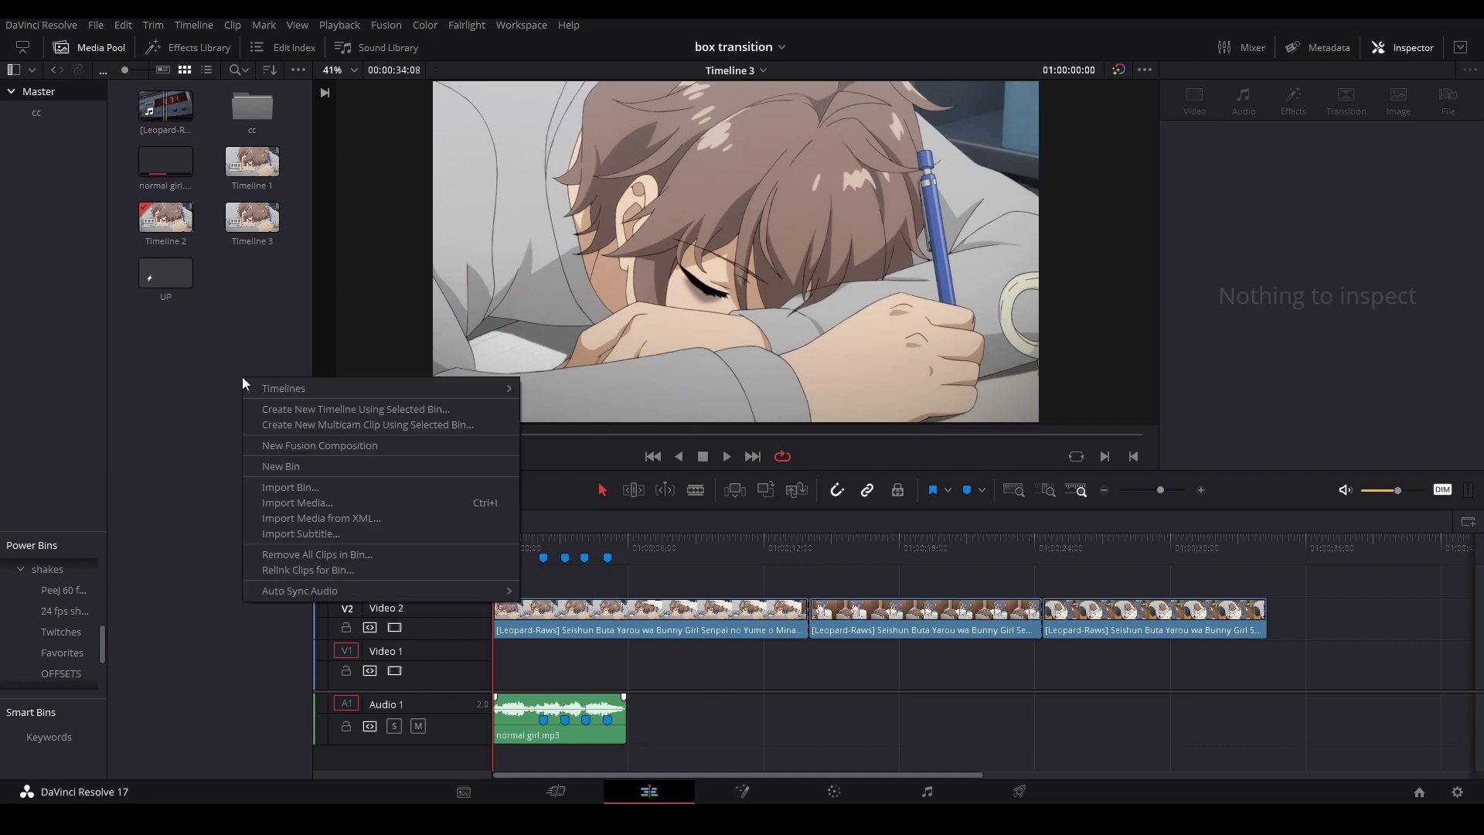
pyautogui.click(318, 465)
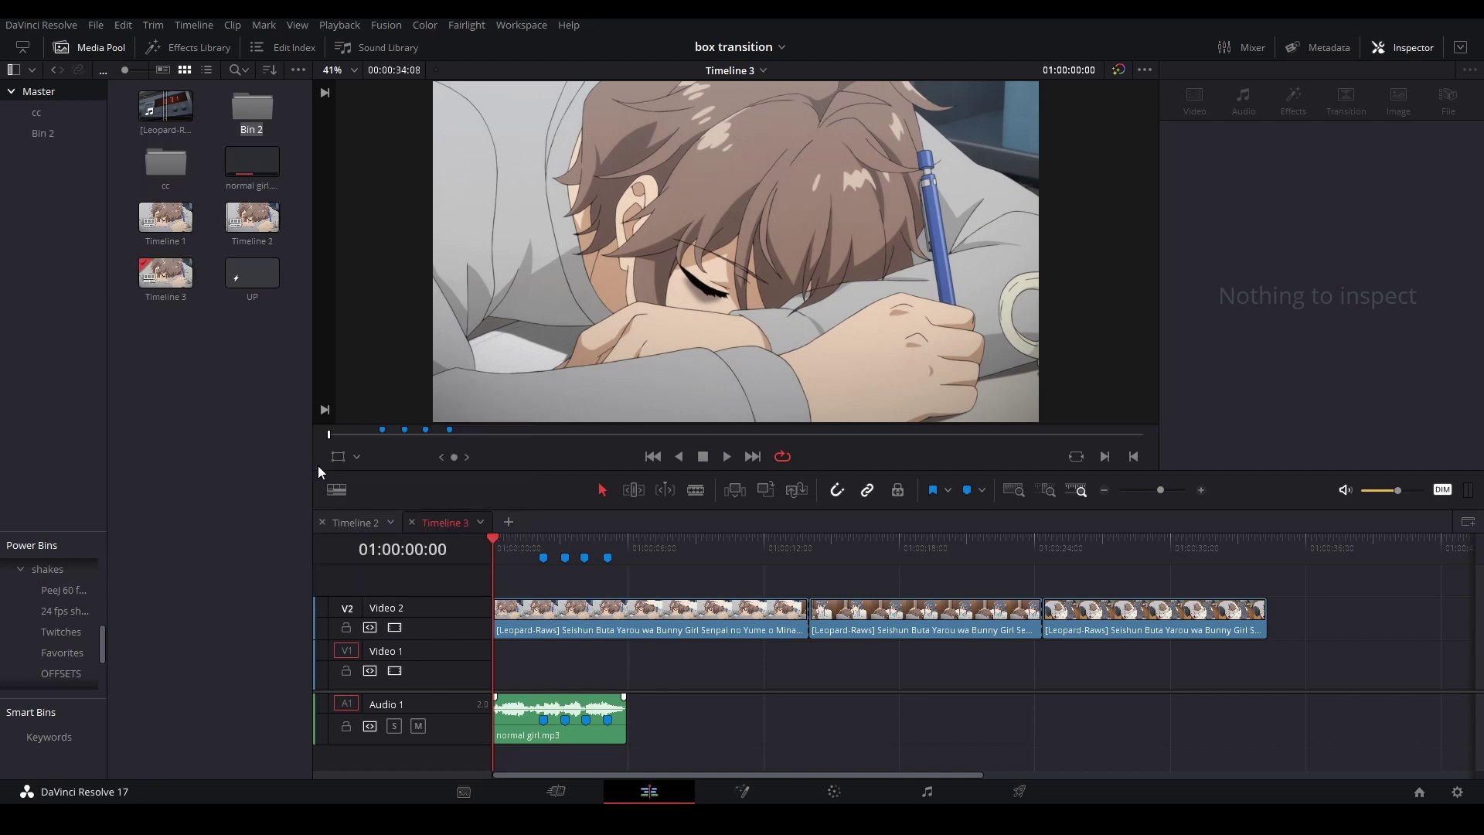
pyautogui.press('Return')
pyautogui.click(40, 133)
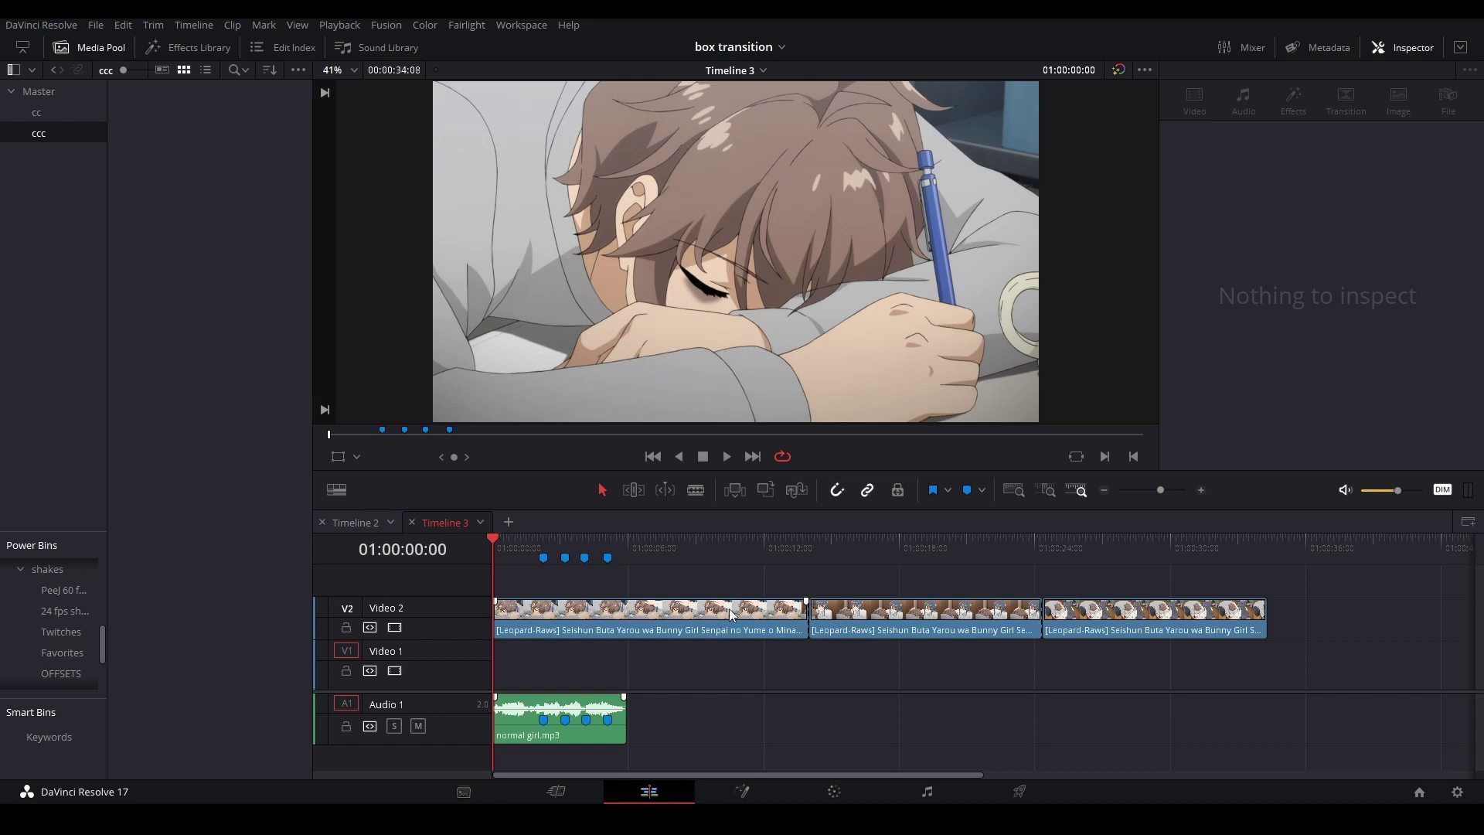
# Return the playhead to the timeline start and convert the first video clip into a compound clip named Compound Clip 1.
pyautogui.press('space')
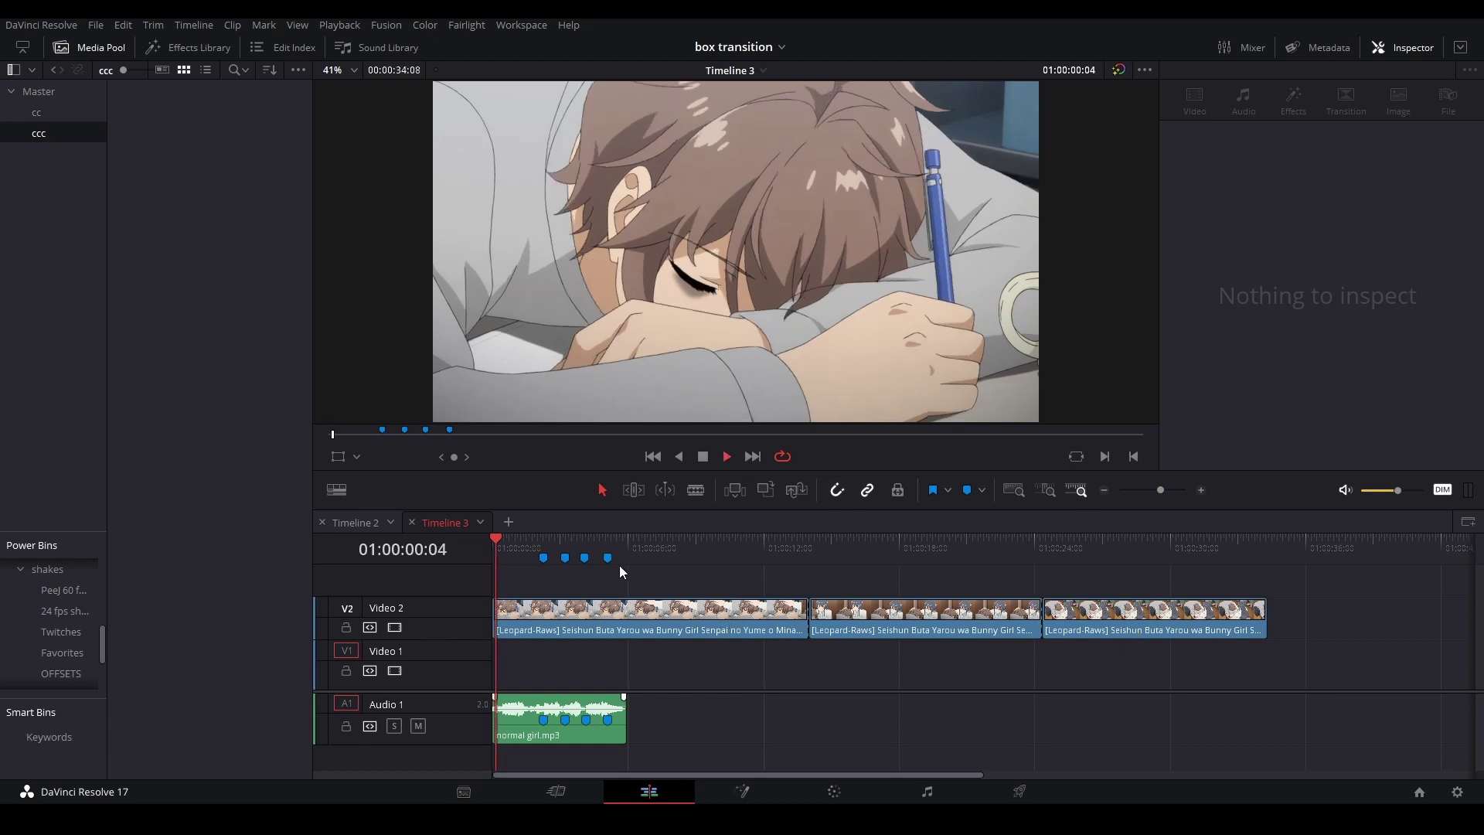
pyautogui.press('space')
pyautogui.moveTo(511, 538); pyautogui.dragTo(493, 538)
pyautogui.click(597, 619)
pyautogui.rightClick(599, 623)
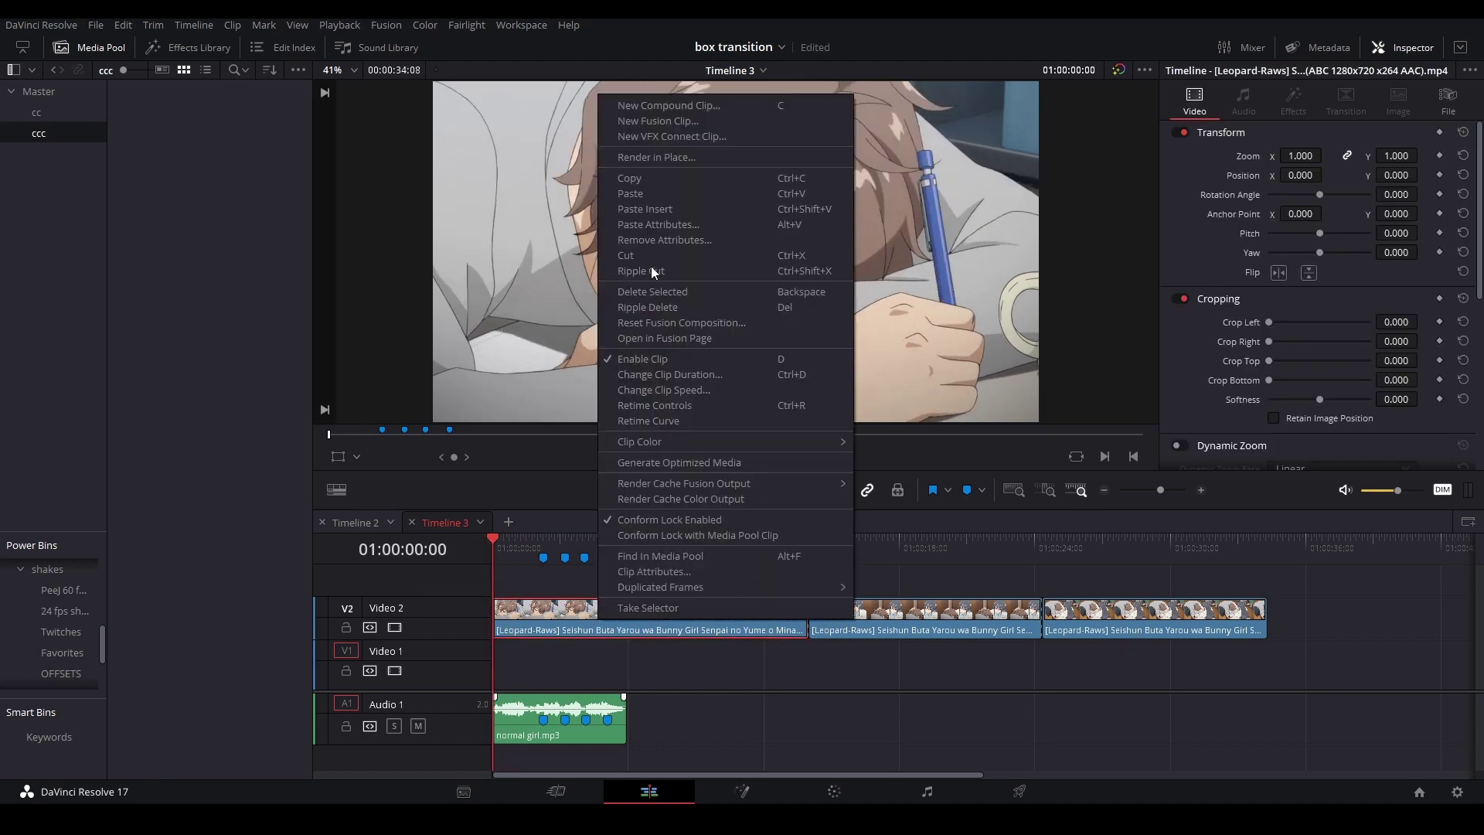
pyautogui.click(669, 106)
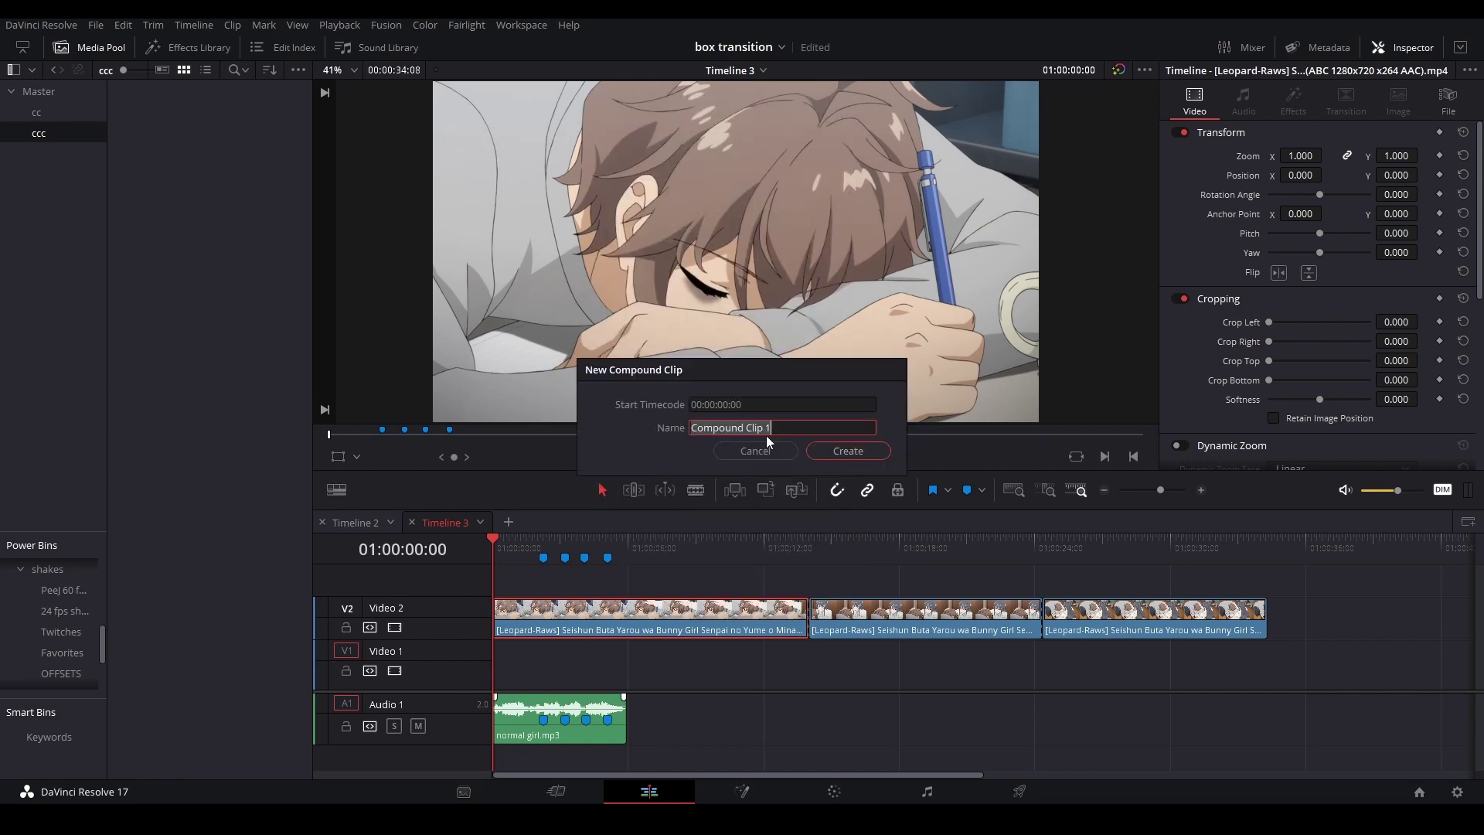
pyautogui.click(847, 451)
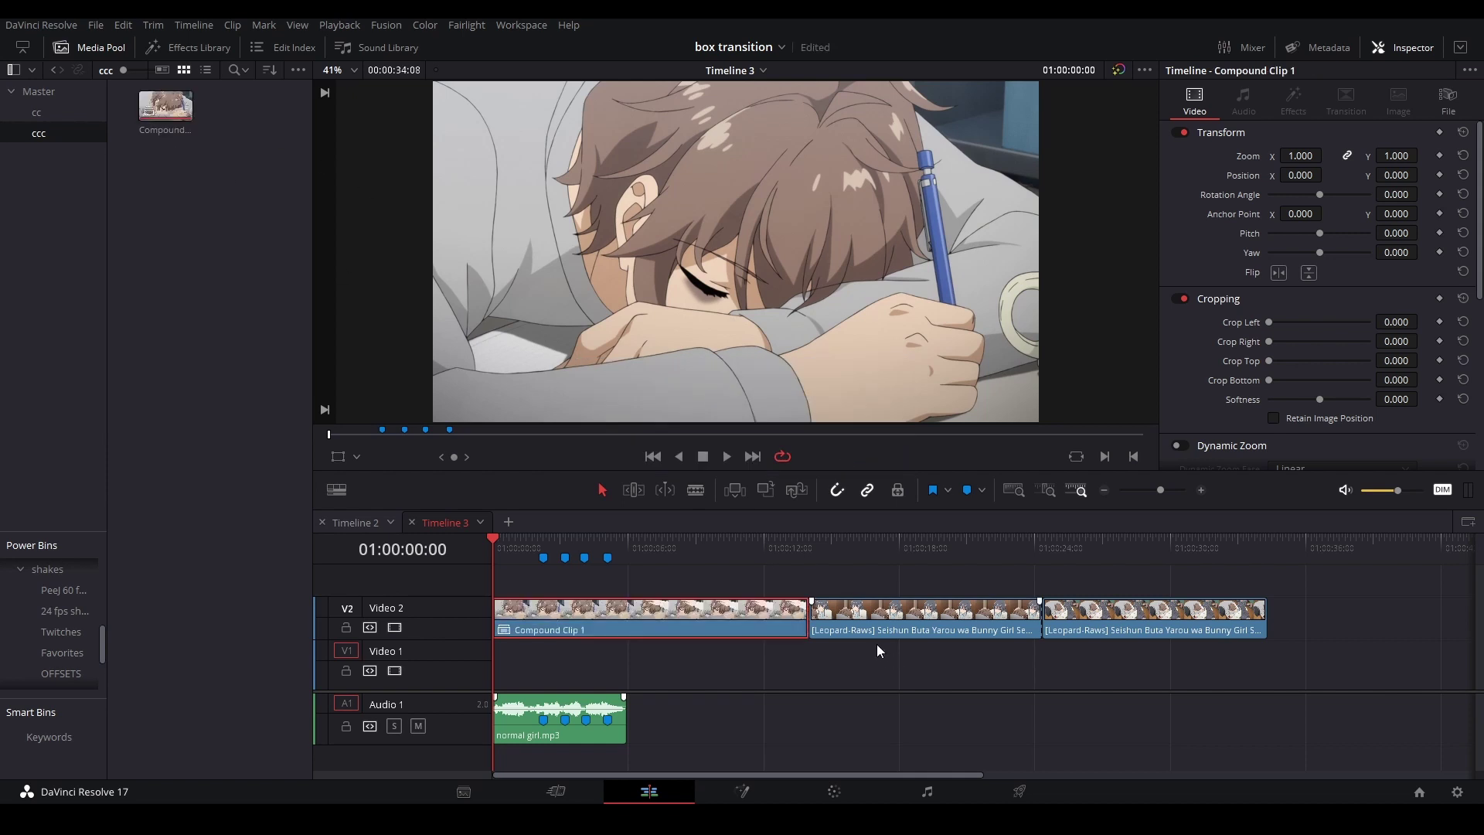
# Convert the second and third video clips into separate compound clips named Compound Clip 2 and Compound Clip 3.
pyautogui.click(897, 630)
pyautogui.hotkey('alt', 'c')
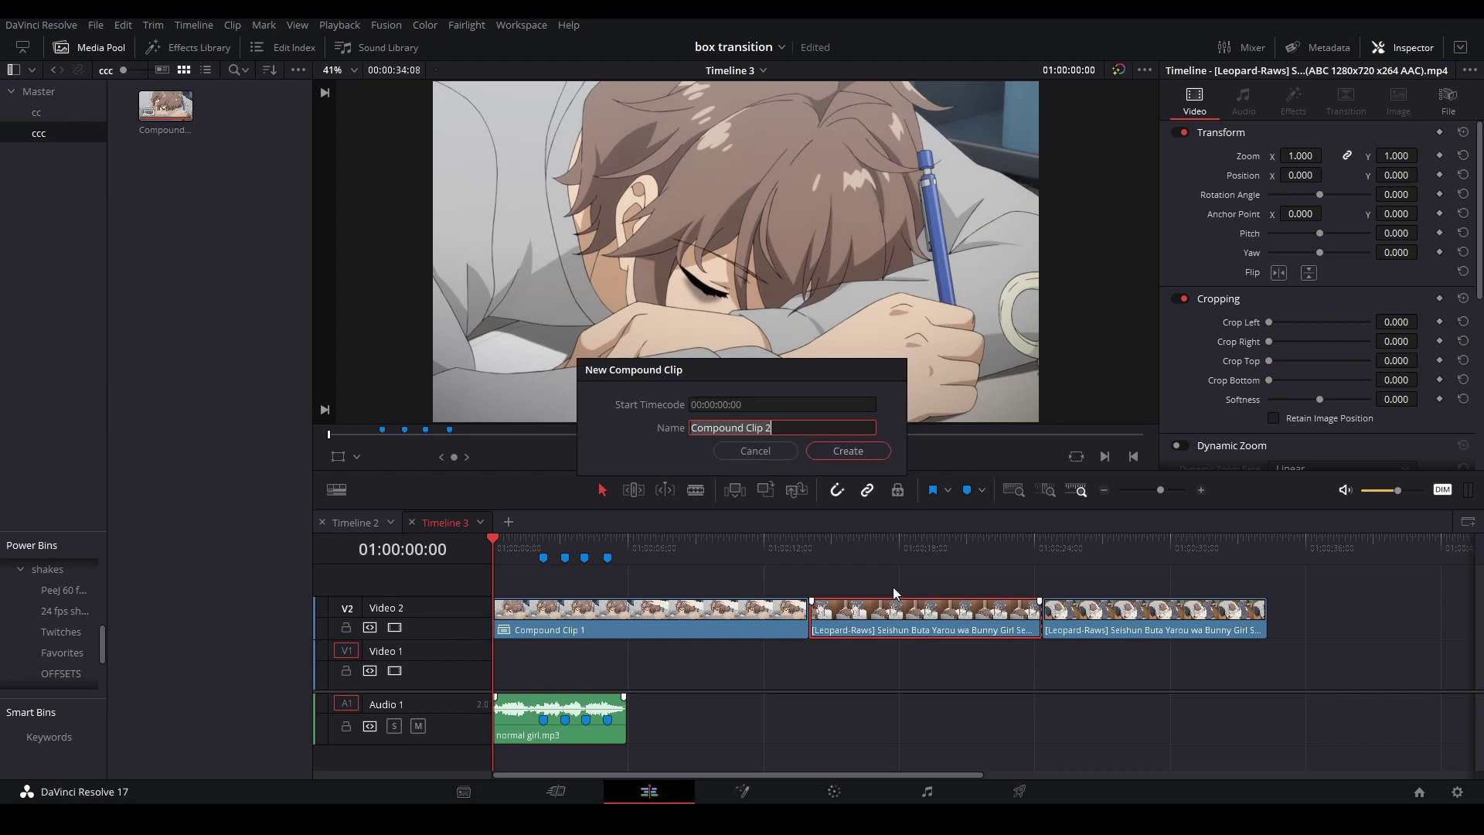
pyautogui.click(845, 450)
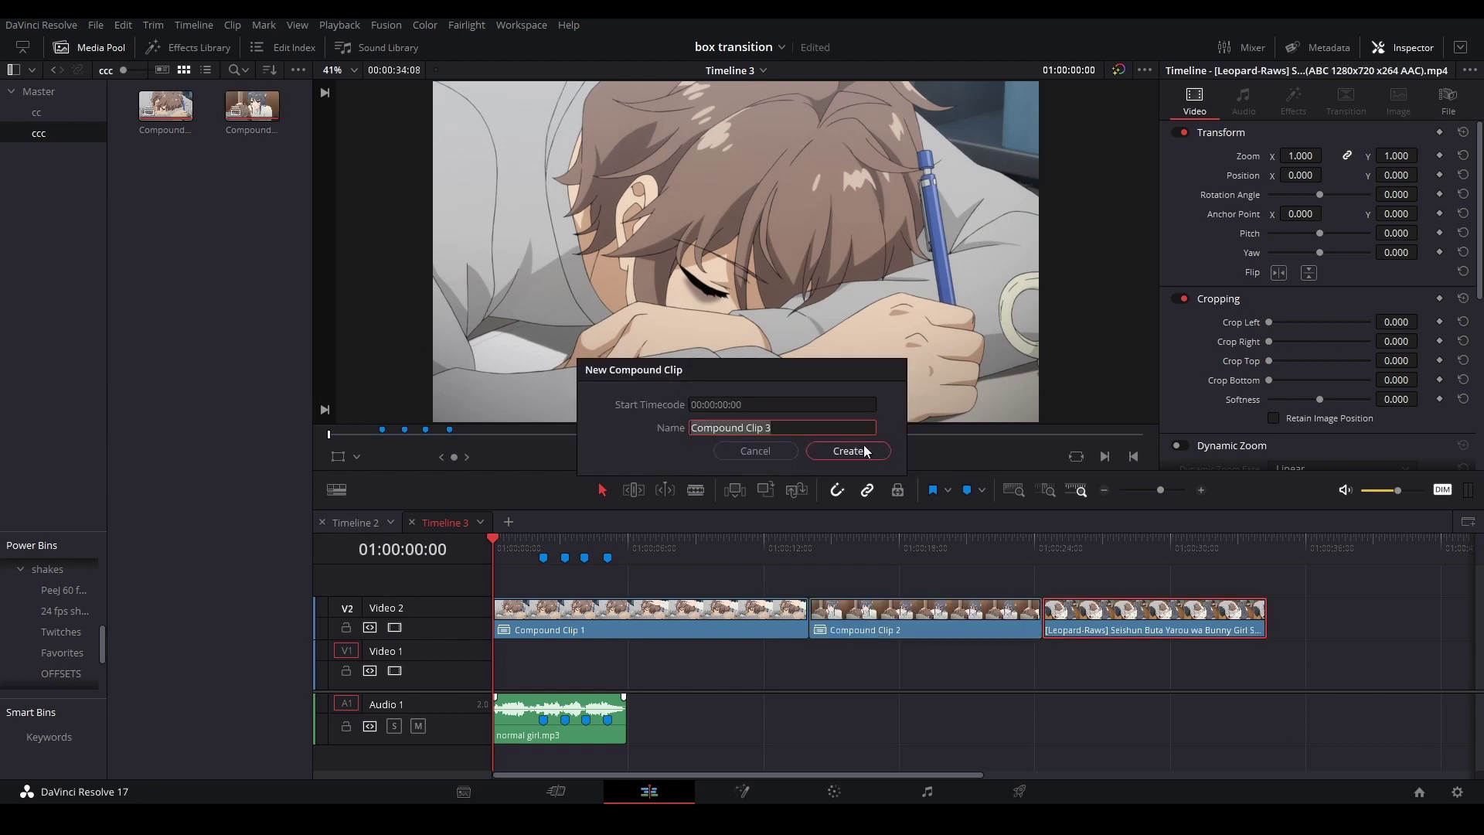
pyautogui.click(849, 452)
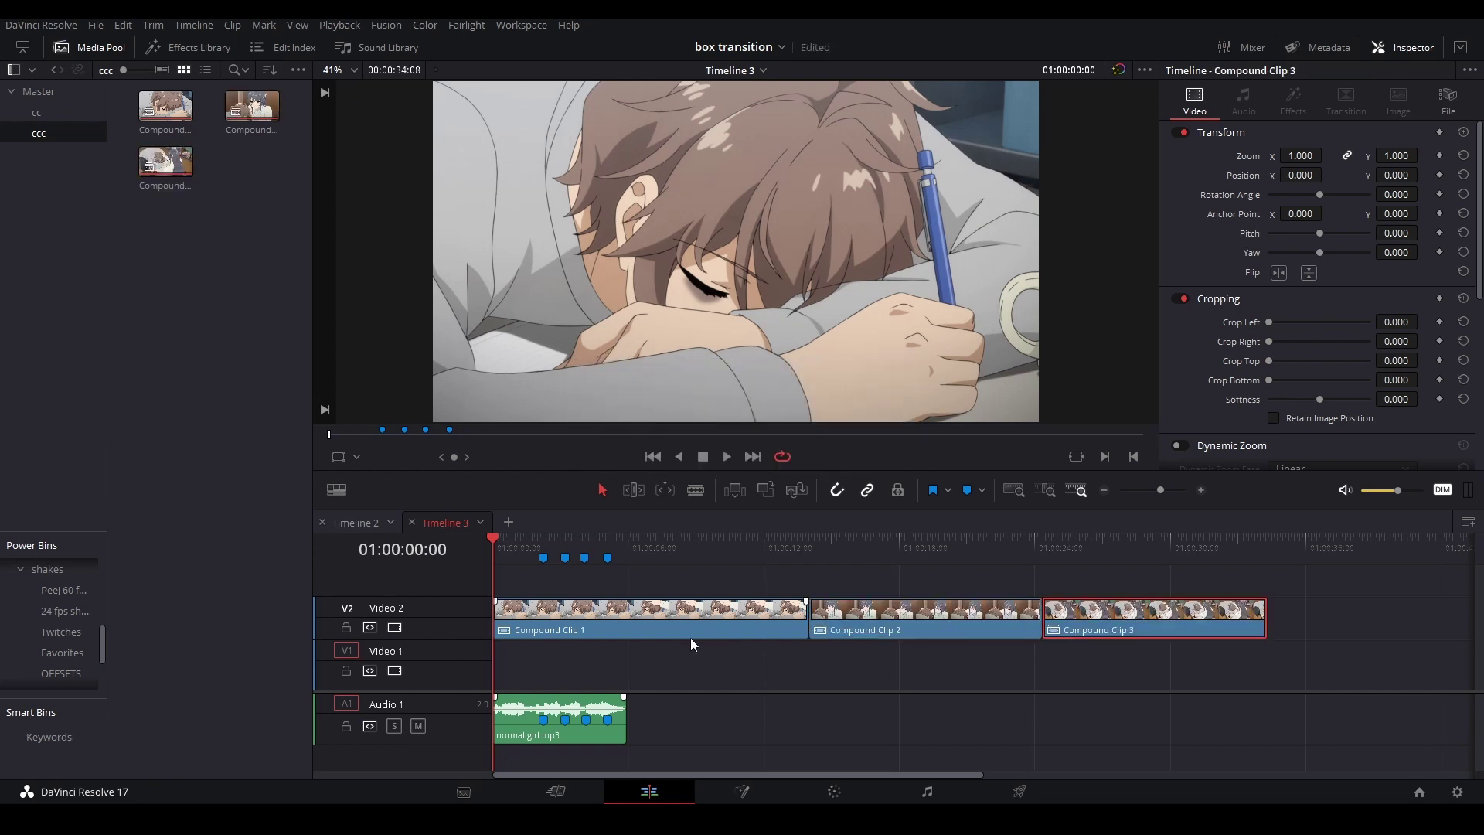
# Move Compound Clip 1 down to the Video 1 track so it starts at the first marker.
pyautogui.scroll(3, 843, 608)
pyautogui.scroll(-3, 843, 608)
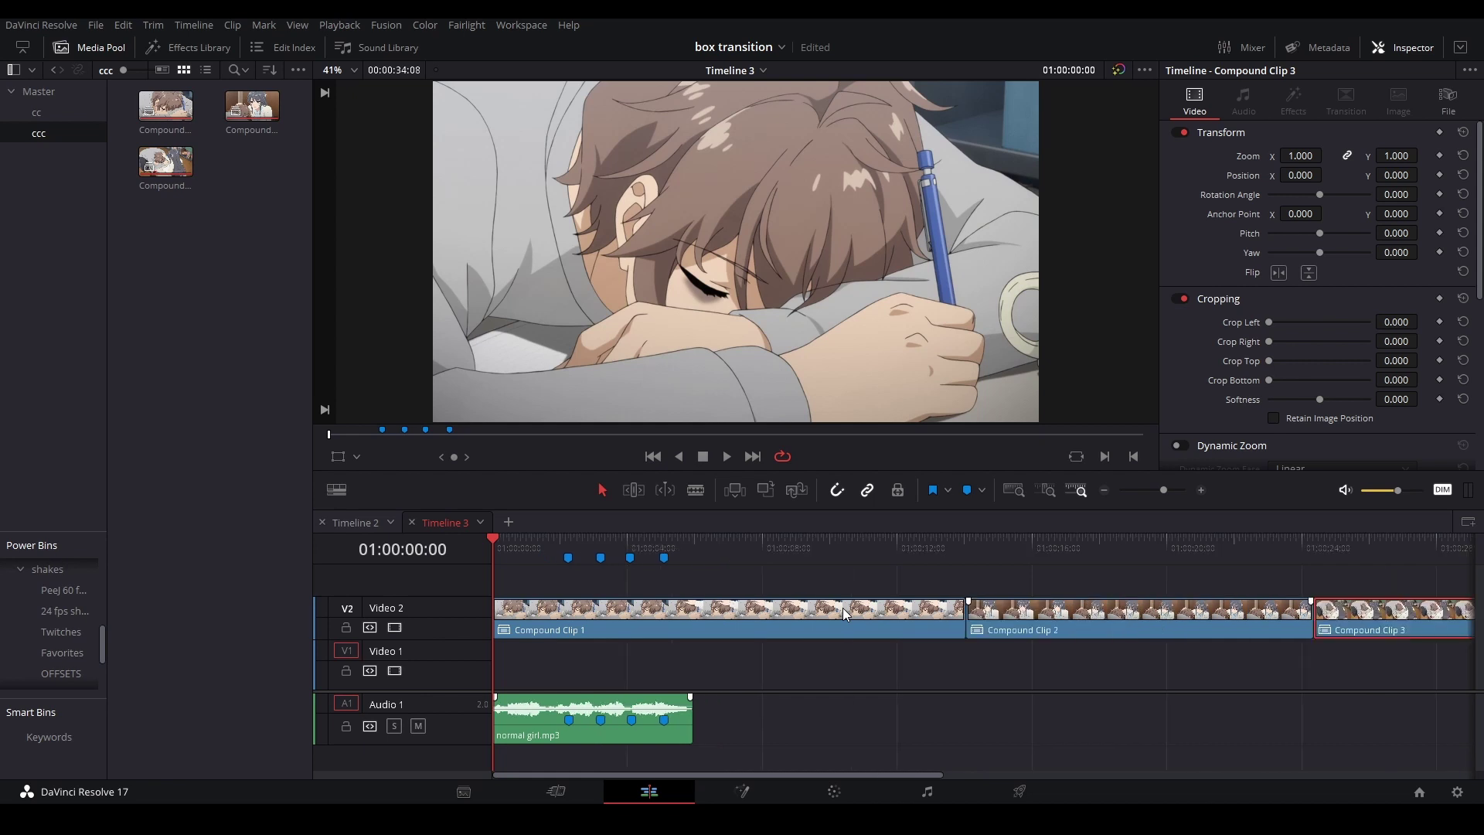
pyautogui.click(545, 543)
pyautogui.moveTo(578, 609); pyautogui.dragTo(634, 671)
# Place Compound Clip 2 at the second marker on Video 2 and Compound Clip 3 at the third marker on Video 3.
pyautogui.click(565, 545)
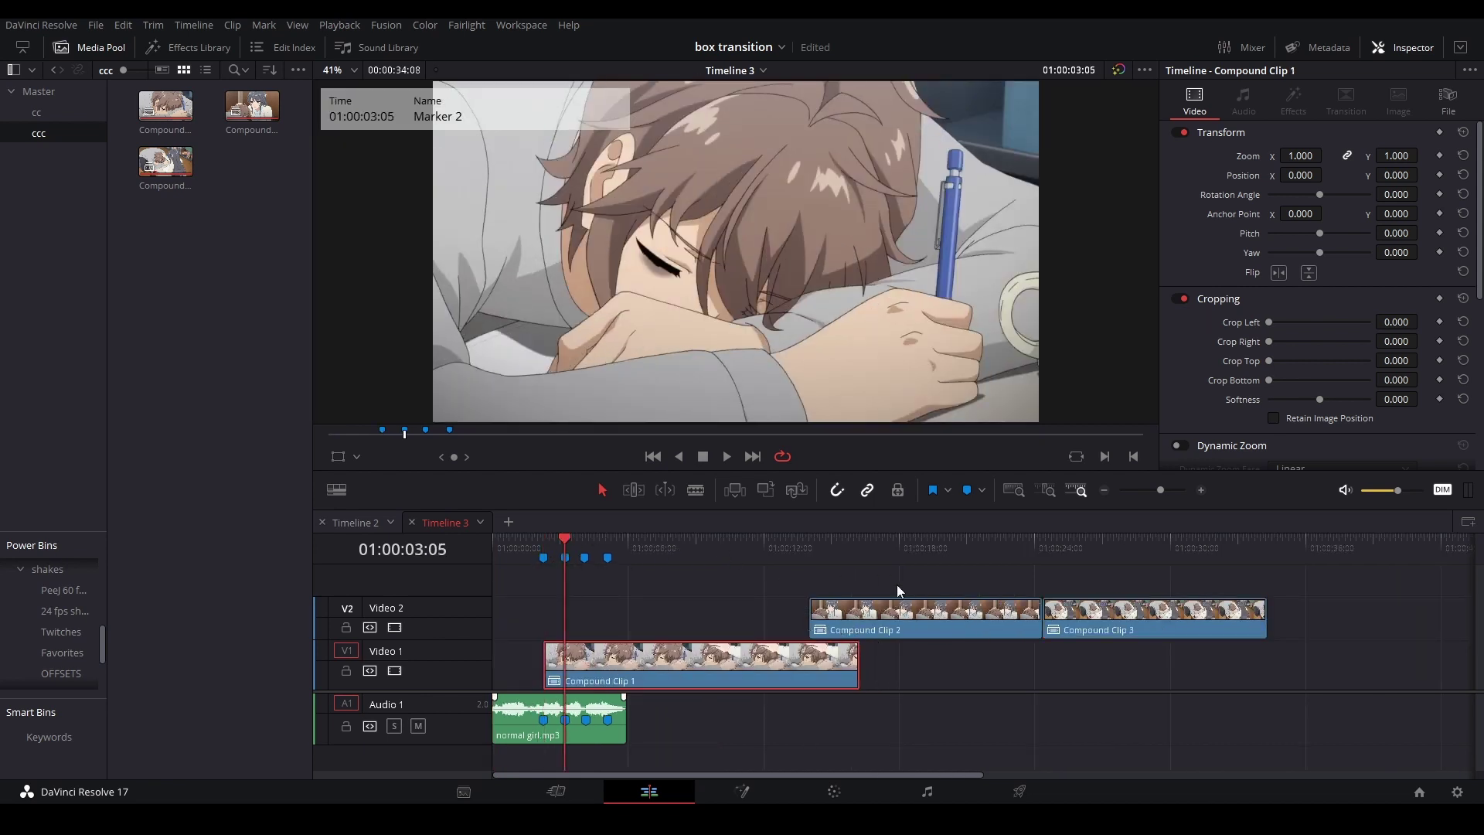
pyautogui.moveTo(872, 624); pyautogui.dragTo(644, 619)
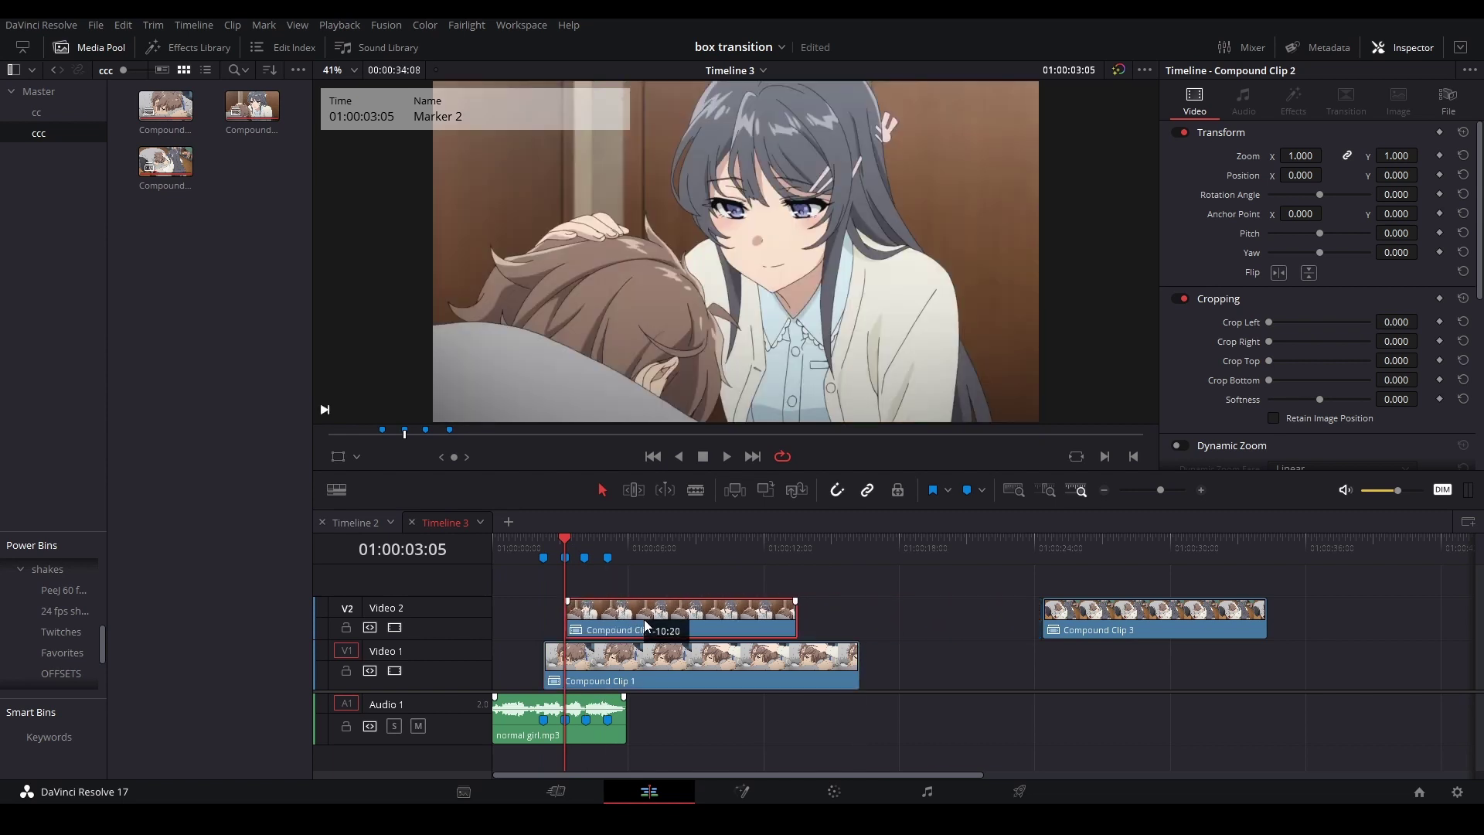
pyautogui.click(585, 545)
pyautogui.moveTo(1151, 615); pyautogui.dragTo(693, 581)
# Trim Compound Clip 3 to the end of the audio, and Compound Clips 1 and 2 to the fourth marker.
pyautogui.moveTo(468, 577); pyautogui.dragTo(463, 556)
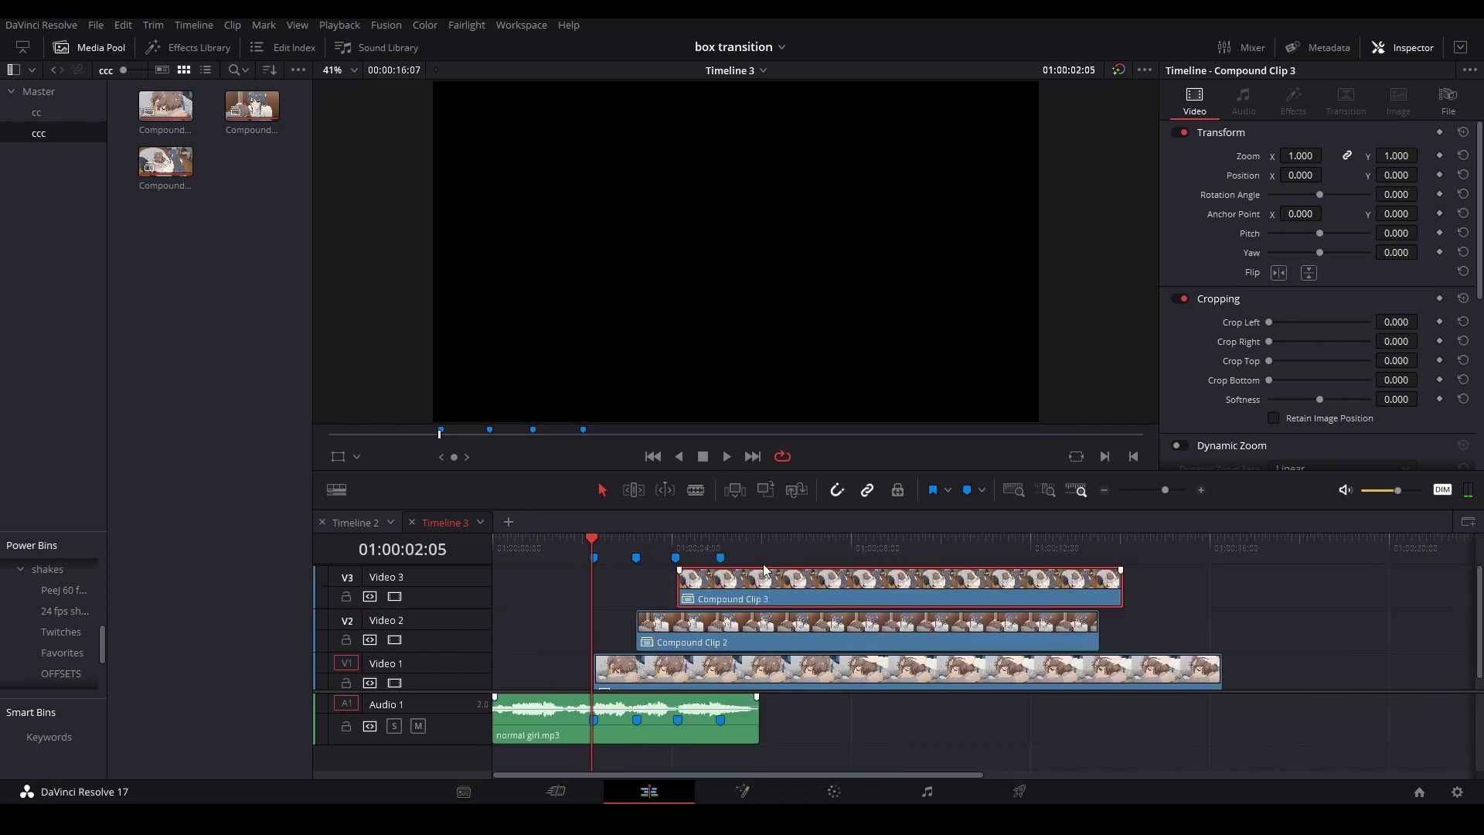
pyautogui.click(759, 545)
pyautogui.moveTo(1118, 589); pyautogui.dragTo(759, 589)
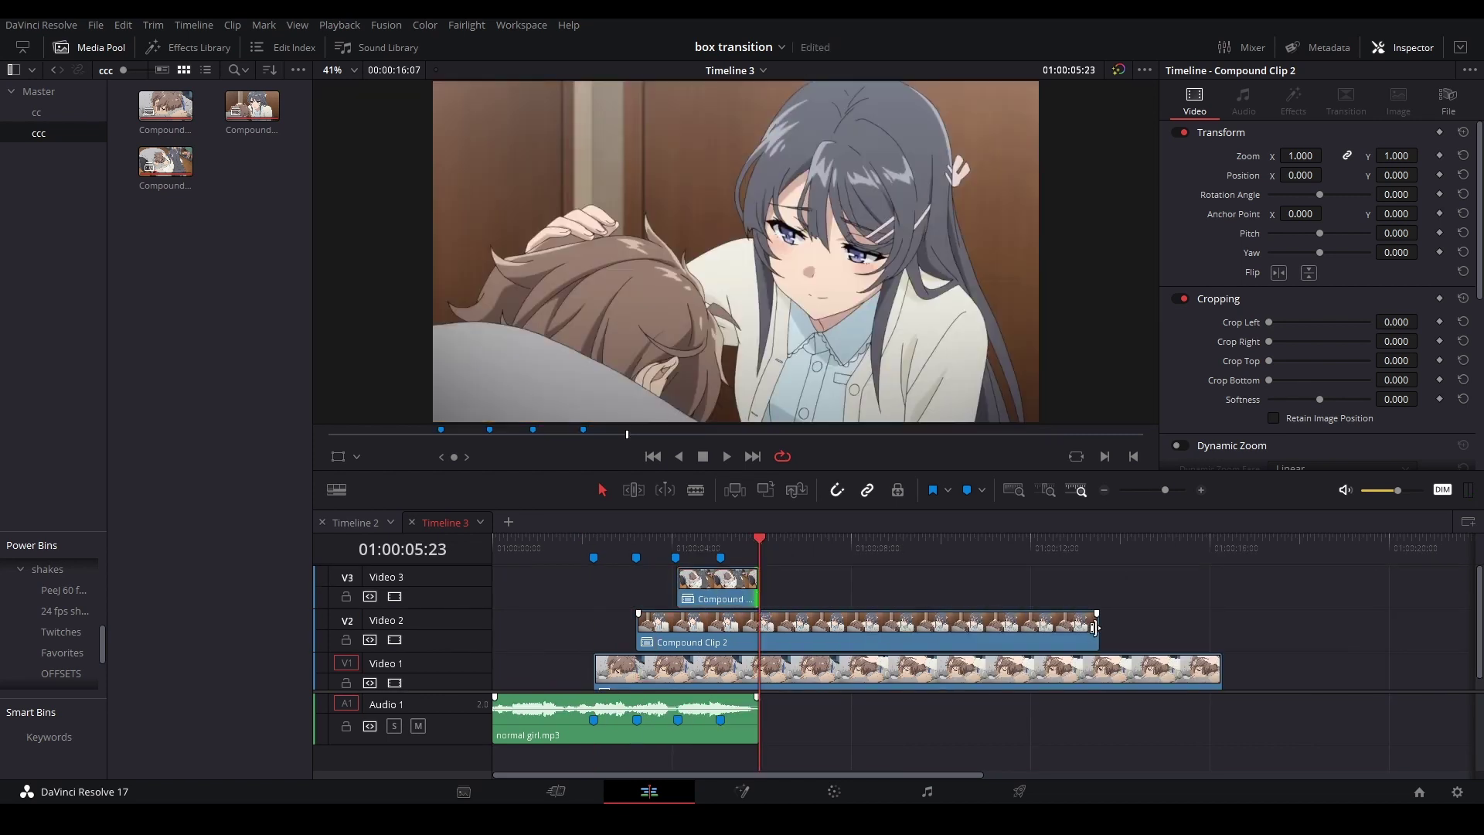
pyautogui.moveTo(1097, 633); pyautogui.dragTo(759, 632)
pyautogui.moveTo(1220, 669); pyautogui.dragTo(720, 666)
pyautogui.moveTo(758, 633); pyautogui.dragTo(720, 633)
# Open Compound Clip 1 in Fusion, insert a Merge node between MediaIn1 and MediaOut1, and connect a Background node to it.
pyautogui.rightClick(746, 668)
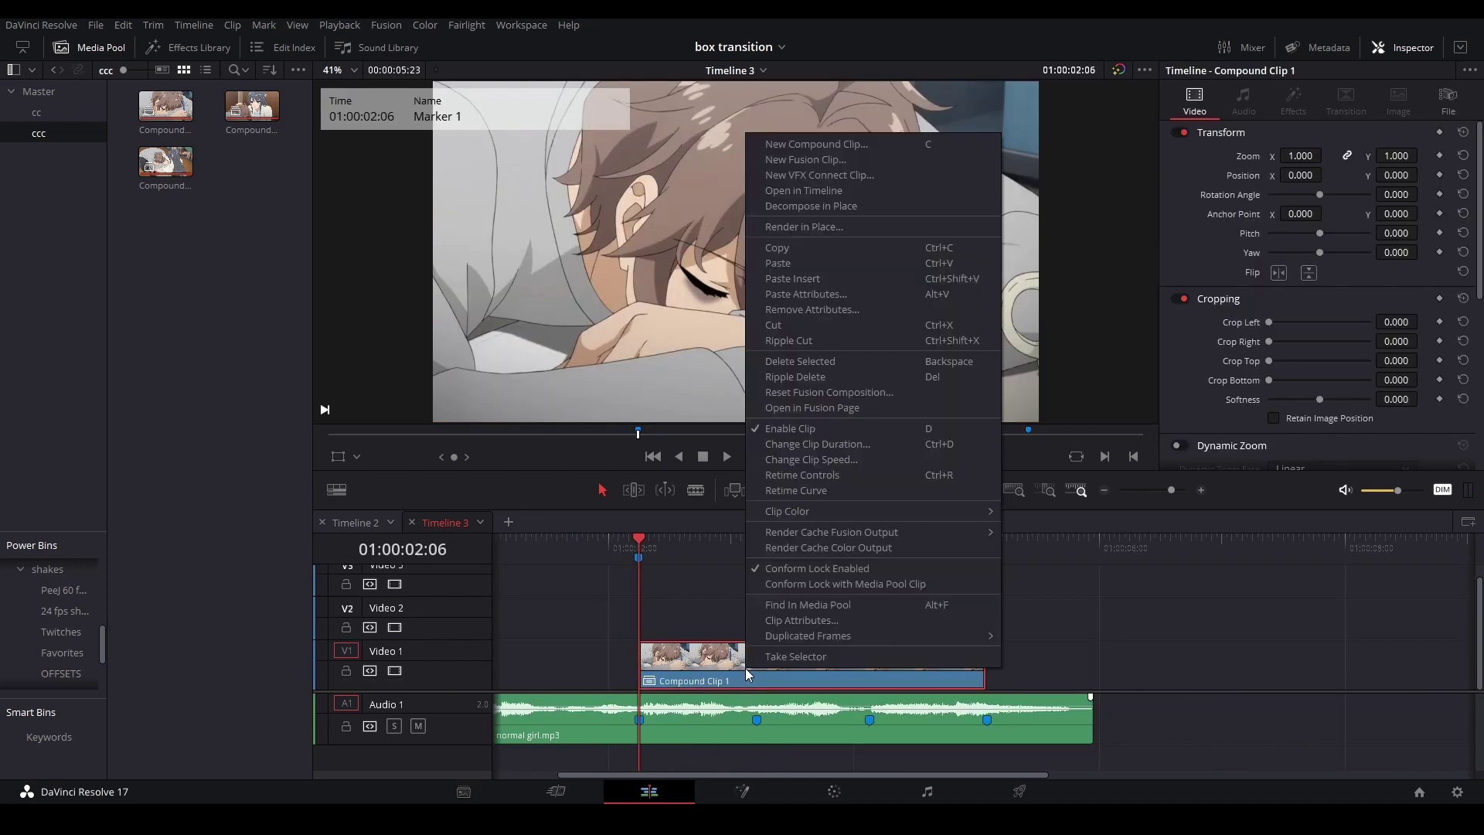
pyautogui.click(833, 409)
pyautogui.moveTo(437, 486); pyautogui.dragTo(505, 644)
pyautogui.moveTo(141, 484); pyautogui.dragTo(501, 637)
pyautogui.moveTo(452, 566); pyautogui.dragTo(500, 558)
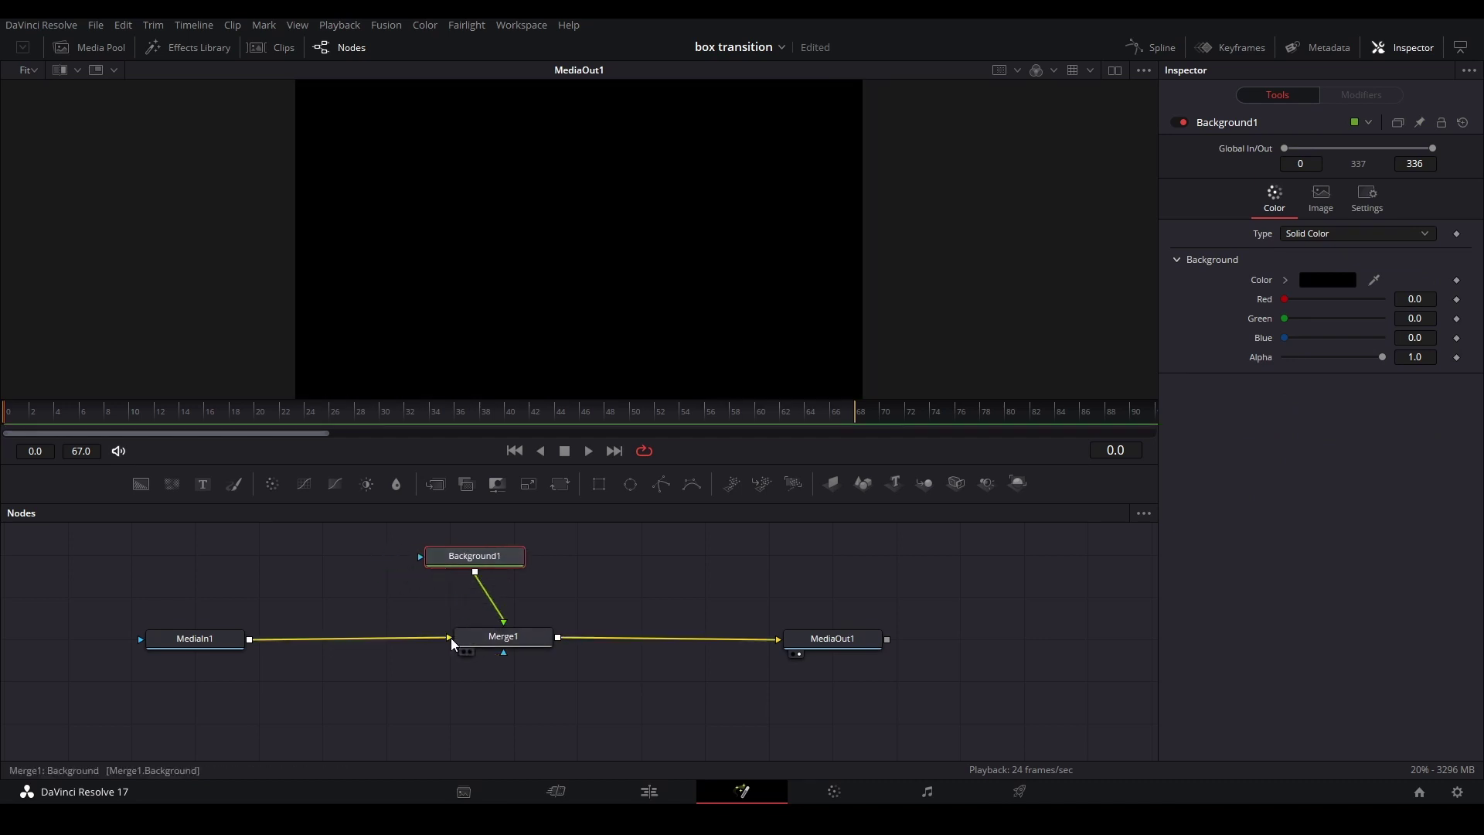
# Swap the foreground and background inputs of Merge1 and place the Background1 node directly above it.
pyautogui.click(491, 646)
pyautogui.hotkey('ctrl', 't')
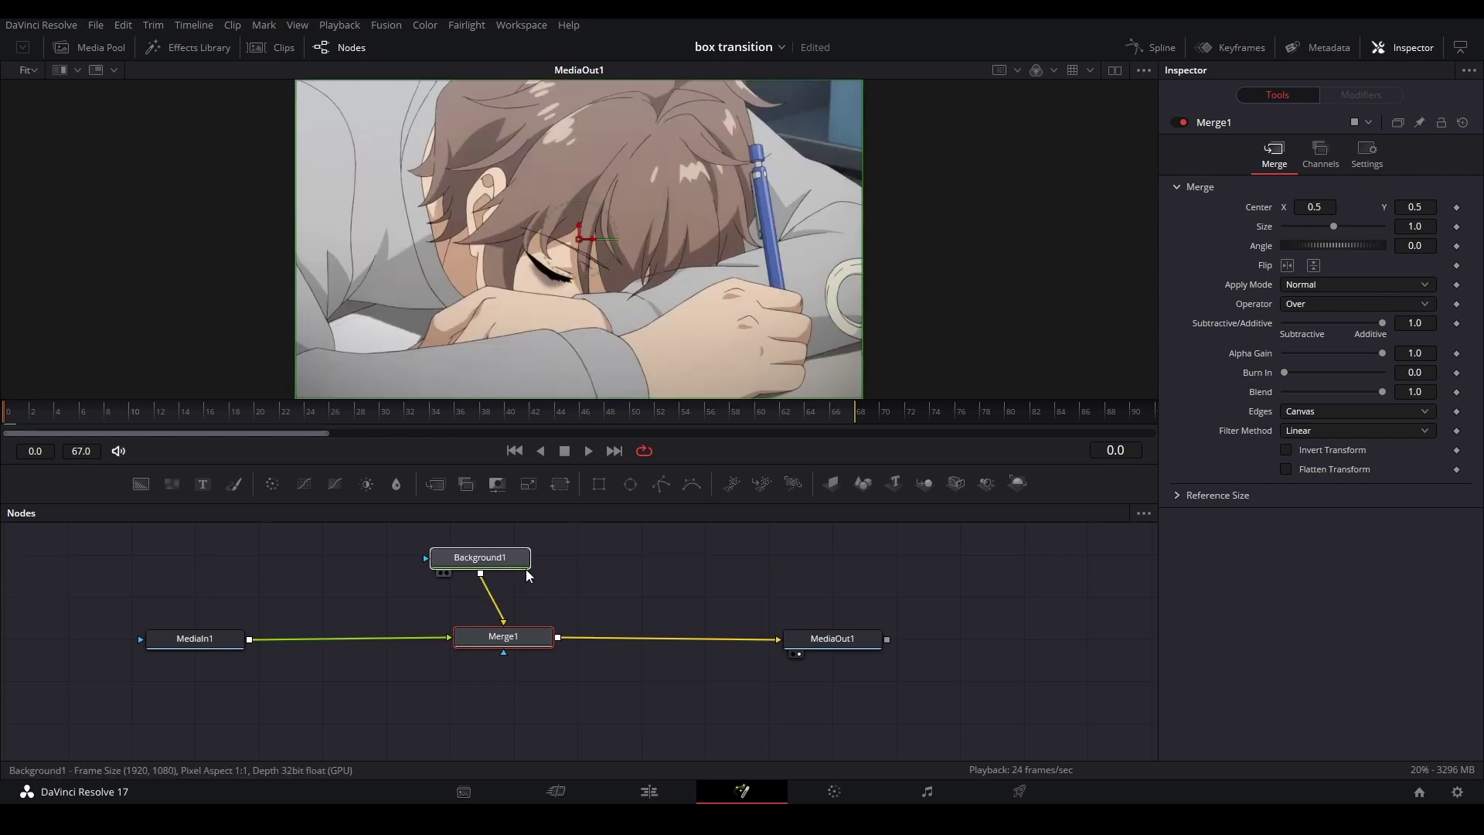
pyautogui.moveTo(499, 557); pyautogui.dragTo(523, 574)
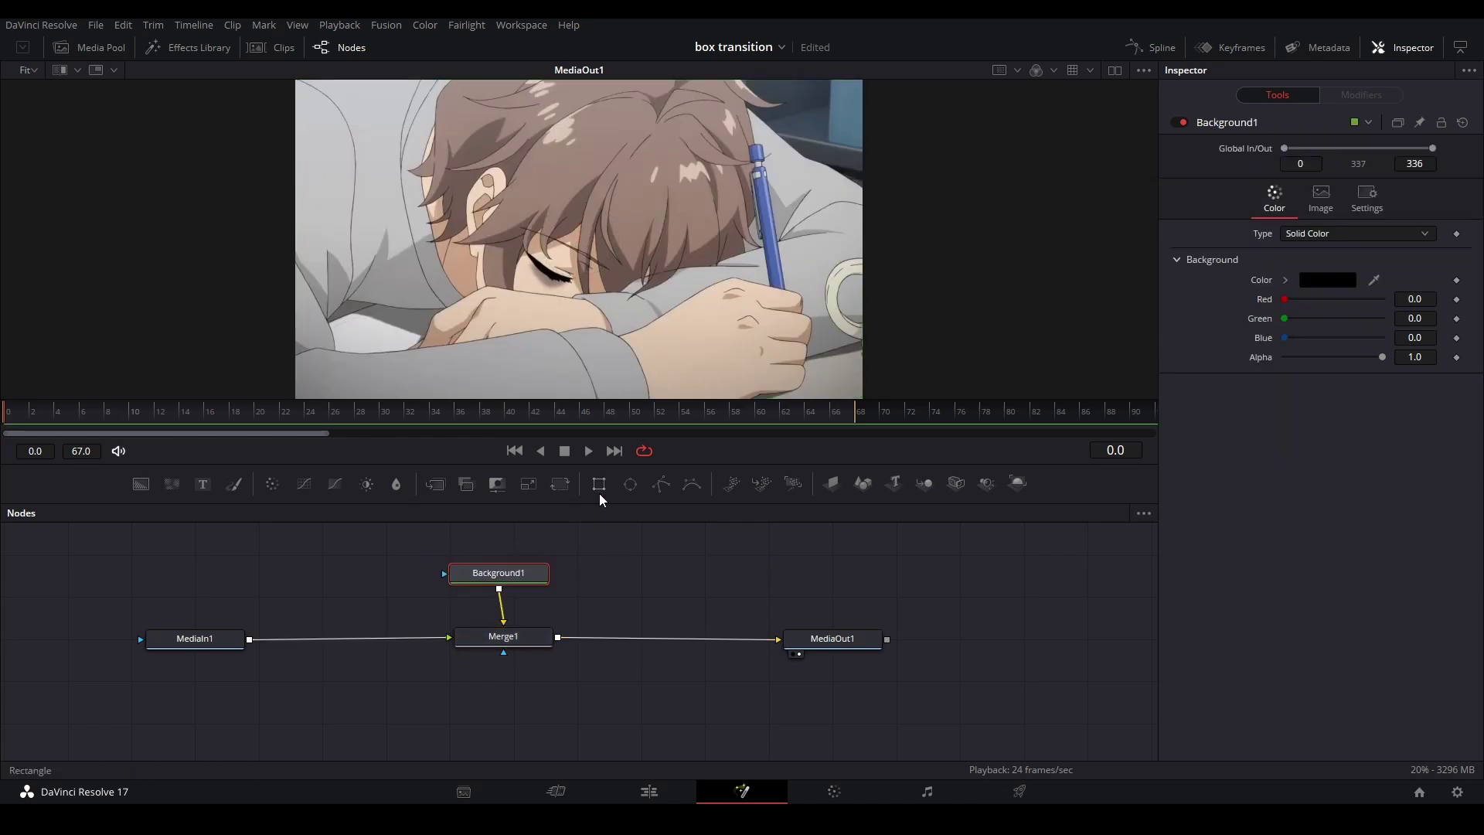
# Add a Rectangle mask to Merge1 and set the alpha of Background1 to 0.0.
pyautogui.moveTo(600, 493); pyautogui.dragTo(528, 632)
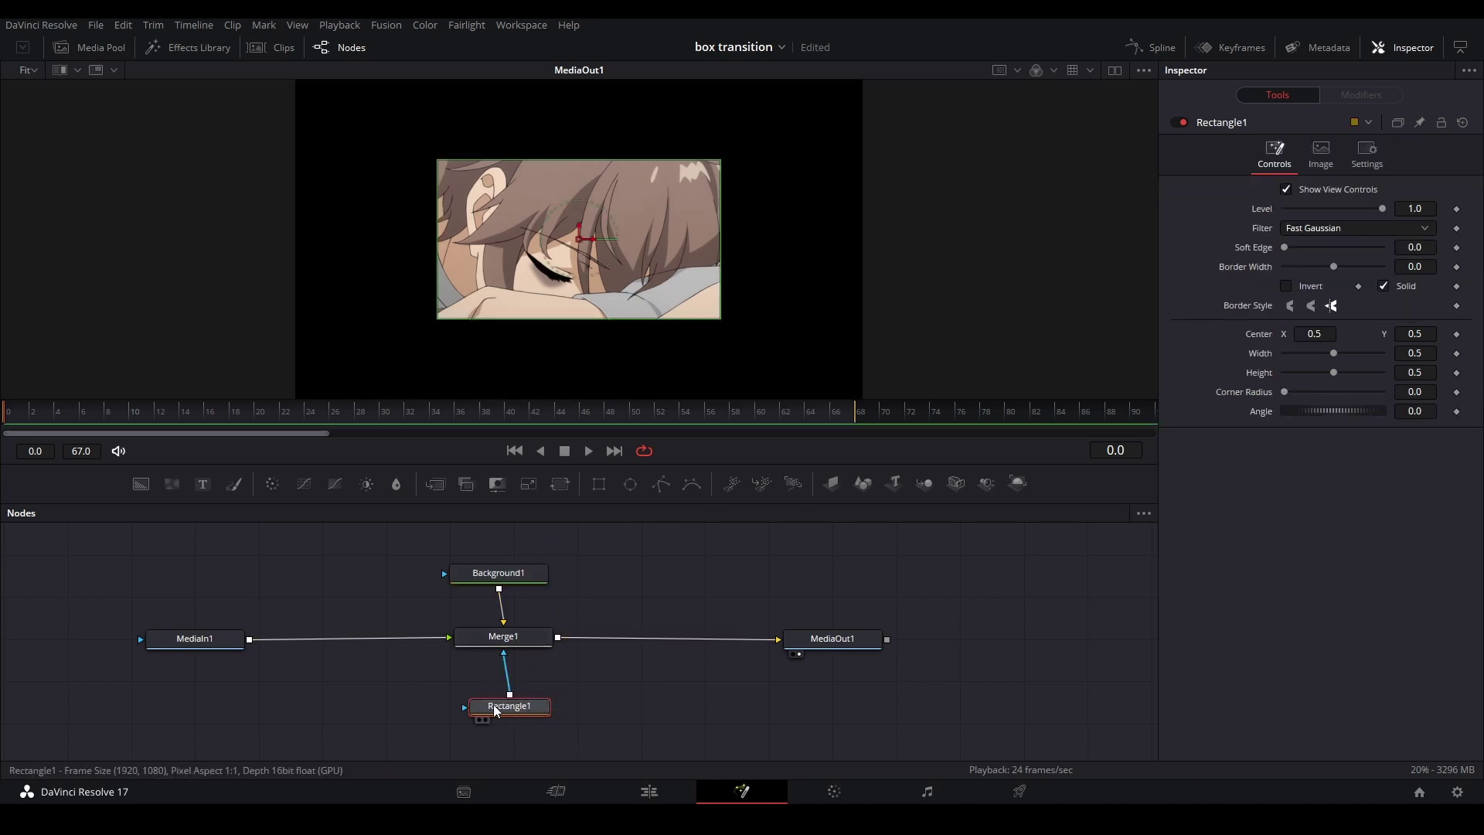
pyautogui.click(498, 573)
pyautogui.moveTo(1382, 357); pyautogui.dragTo(1284, 357)
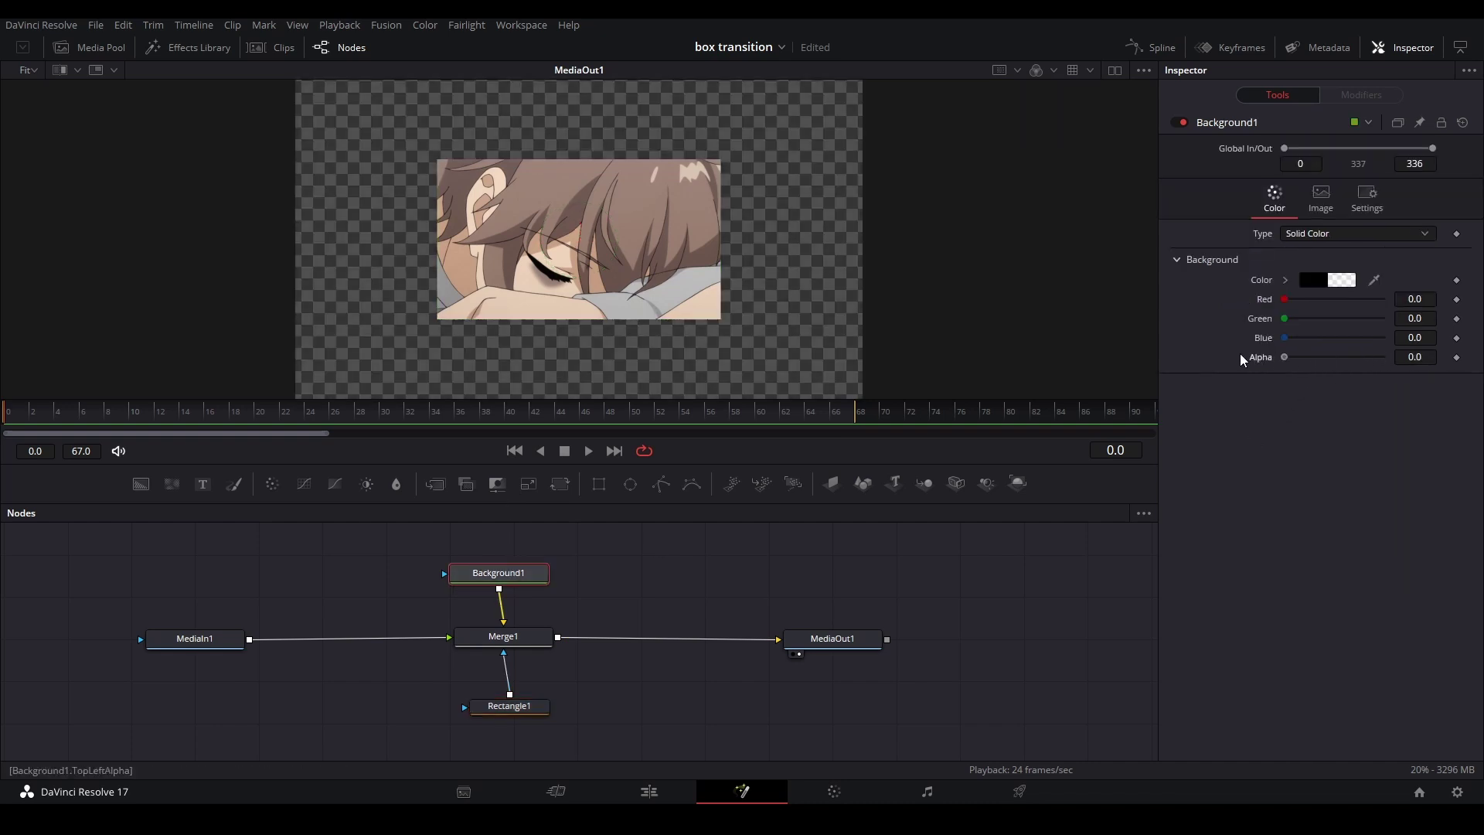
# Set the Rectangle1 mask's height to 1.0 and its width to 0.33333.
pyautogui.click(526, 713)
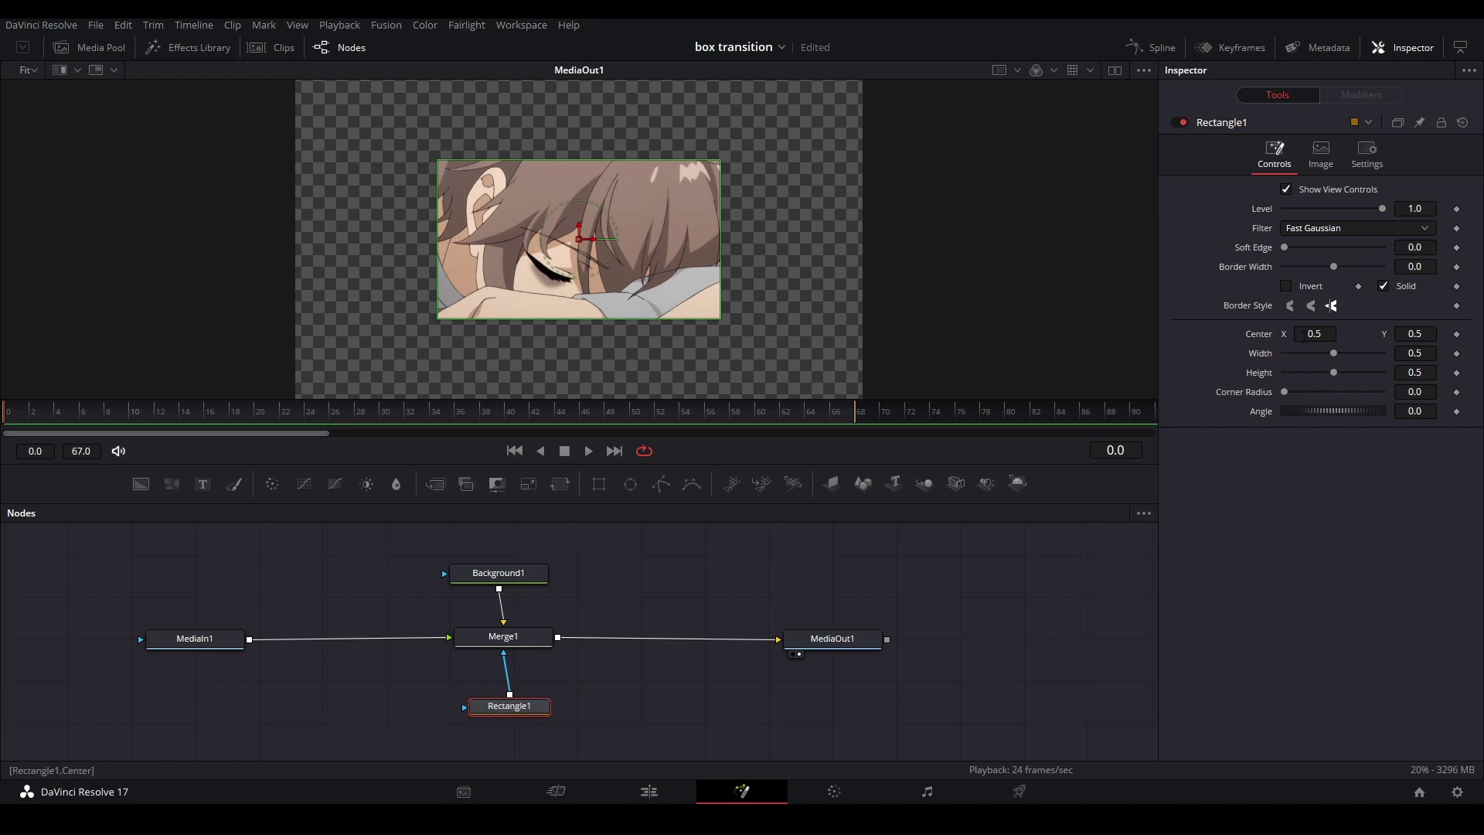
pyautogui.moveTo(1338, 376); pyautogui.dragTo(1442, 380)
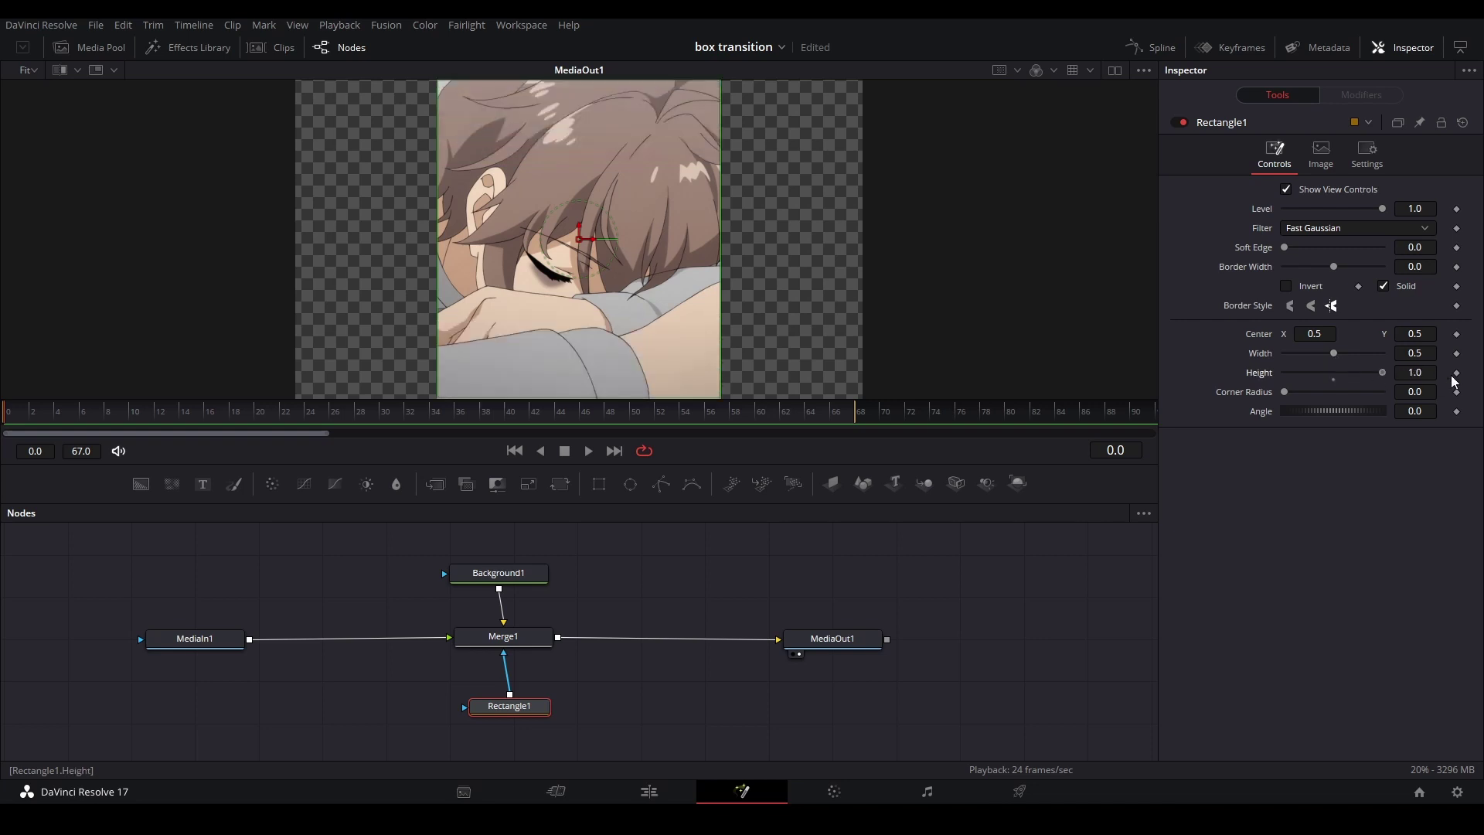
pyautogui.click(1418, 353)
pyautogui.write('0.33333')
pyautogui.press('Return')
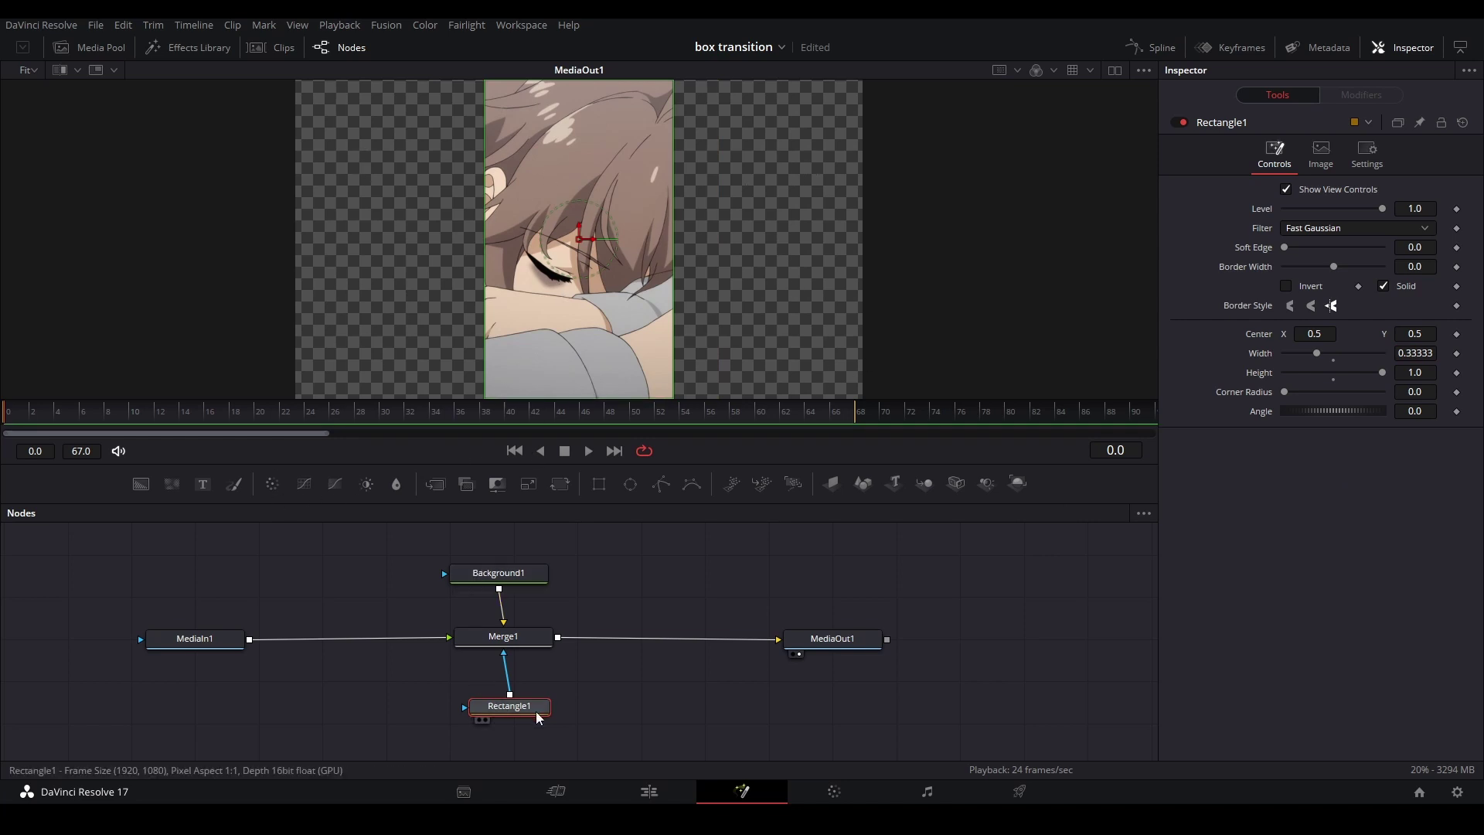
# Add a Transform node between Merge1 and MediaOut1.
pyautogui.click(506, 635)
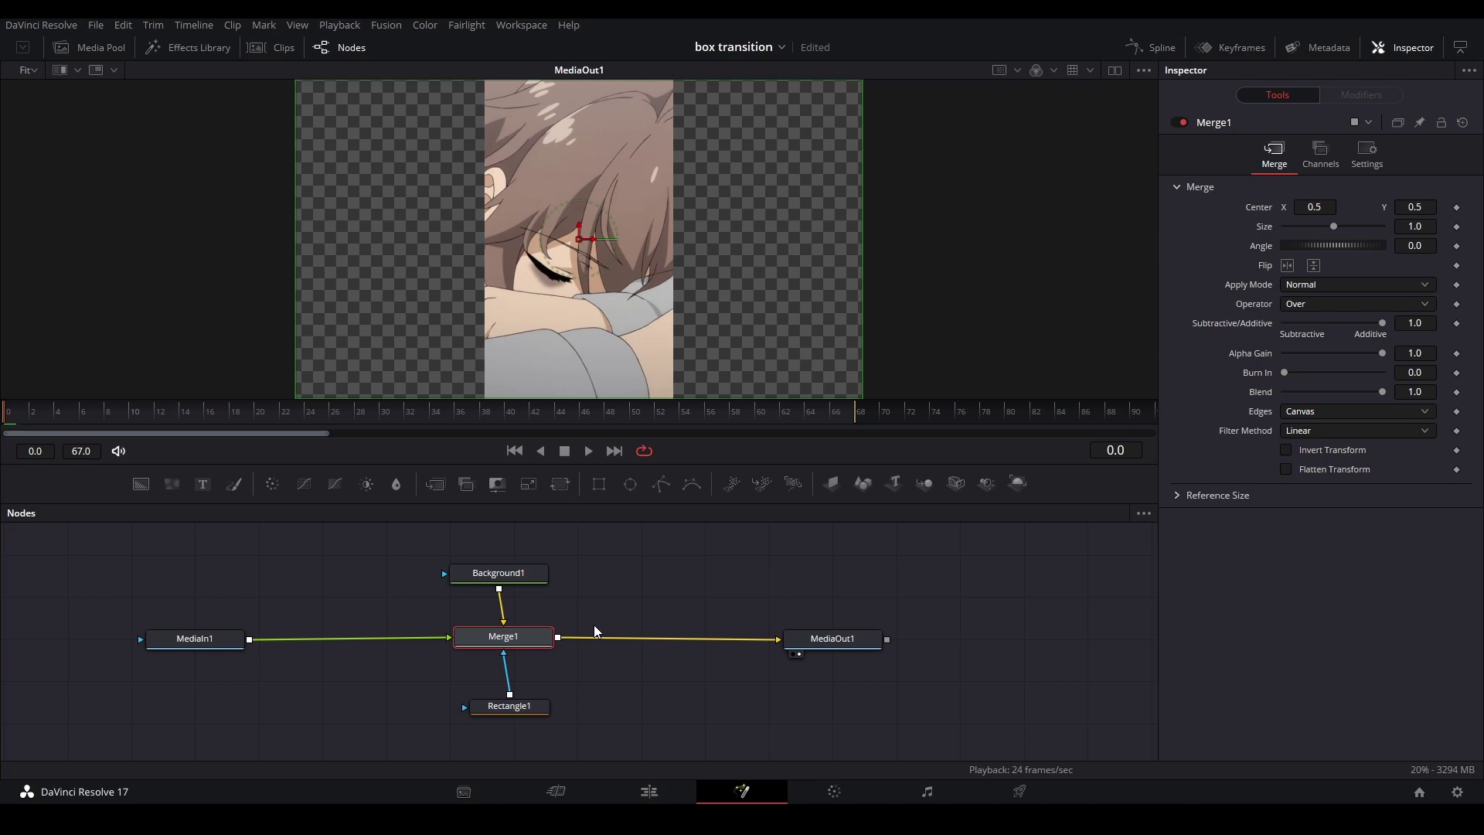
pyautogui.hotkey('shift', 'space')
pyautogui.write('transf')
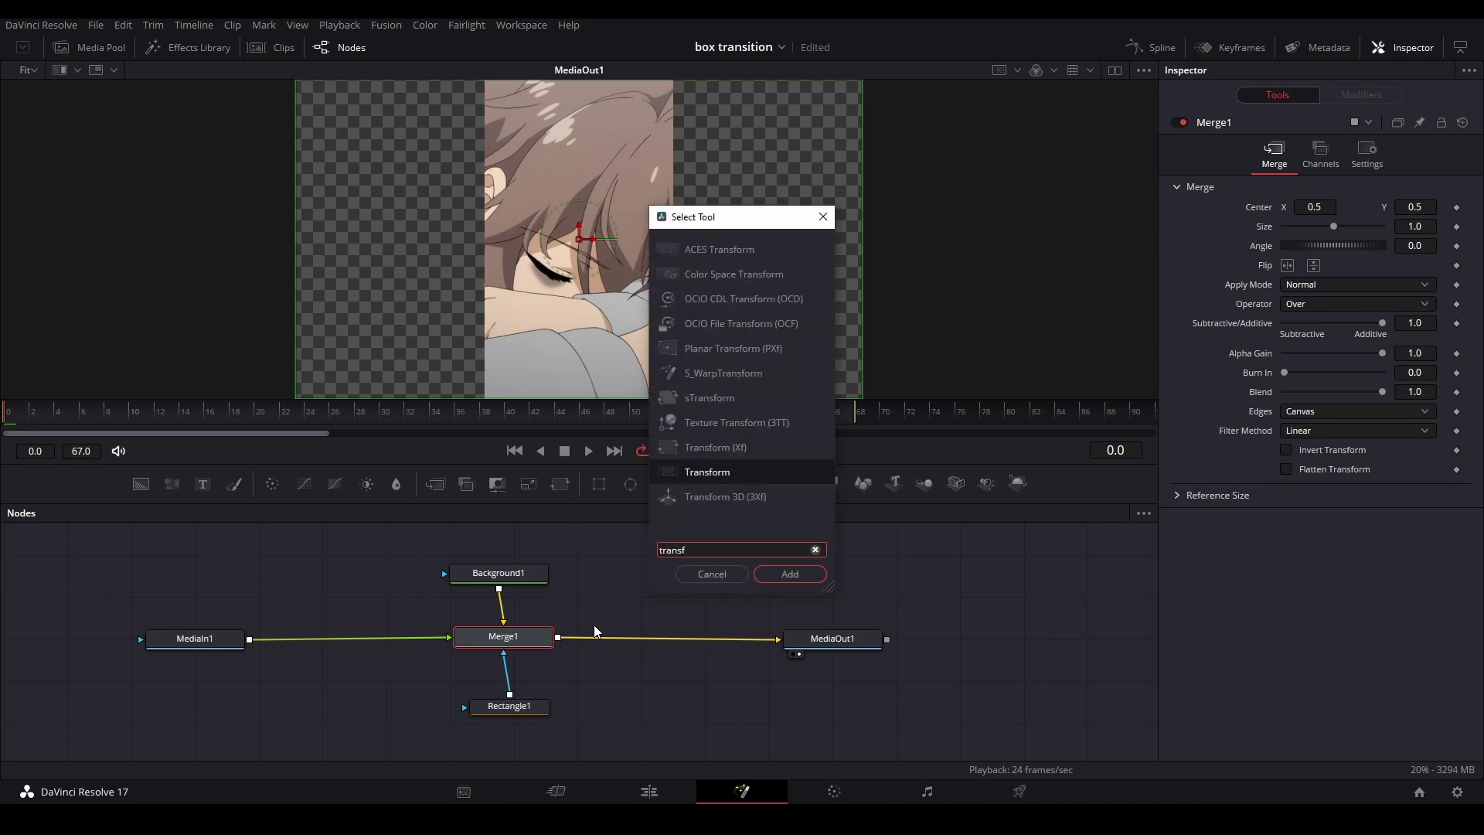
pyautogui.press('Return')
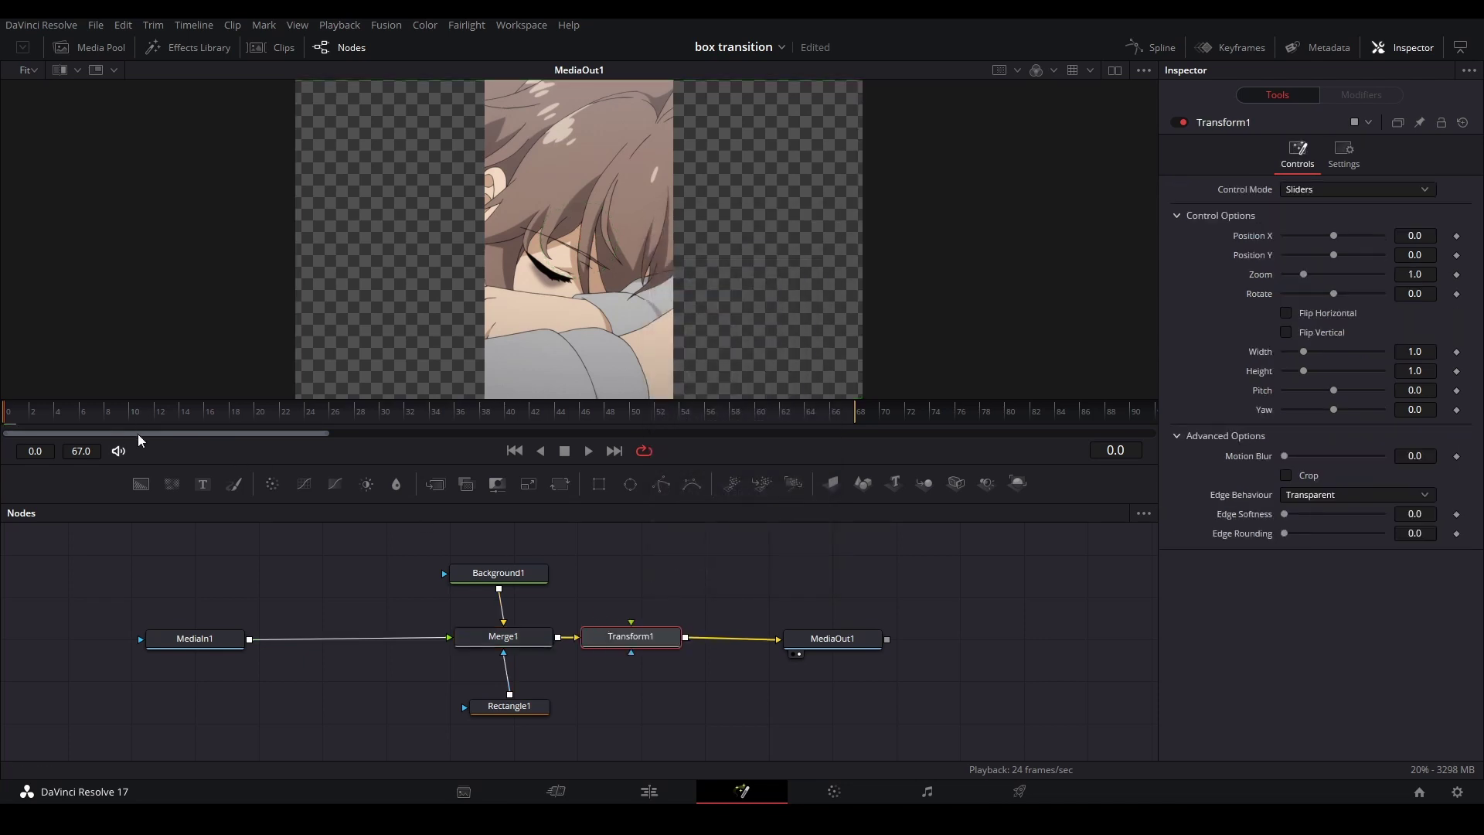
pyautogui.moveTo(663, 650); pyautogui.dragTo(671, 652)
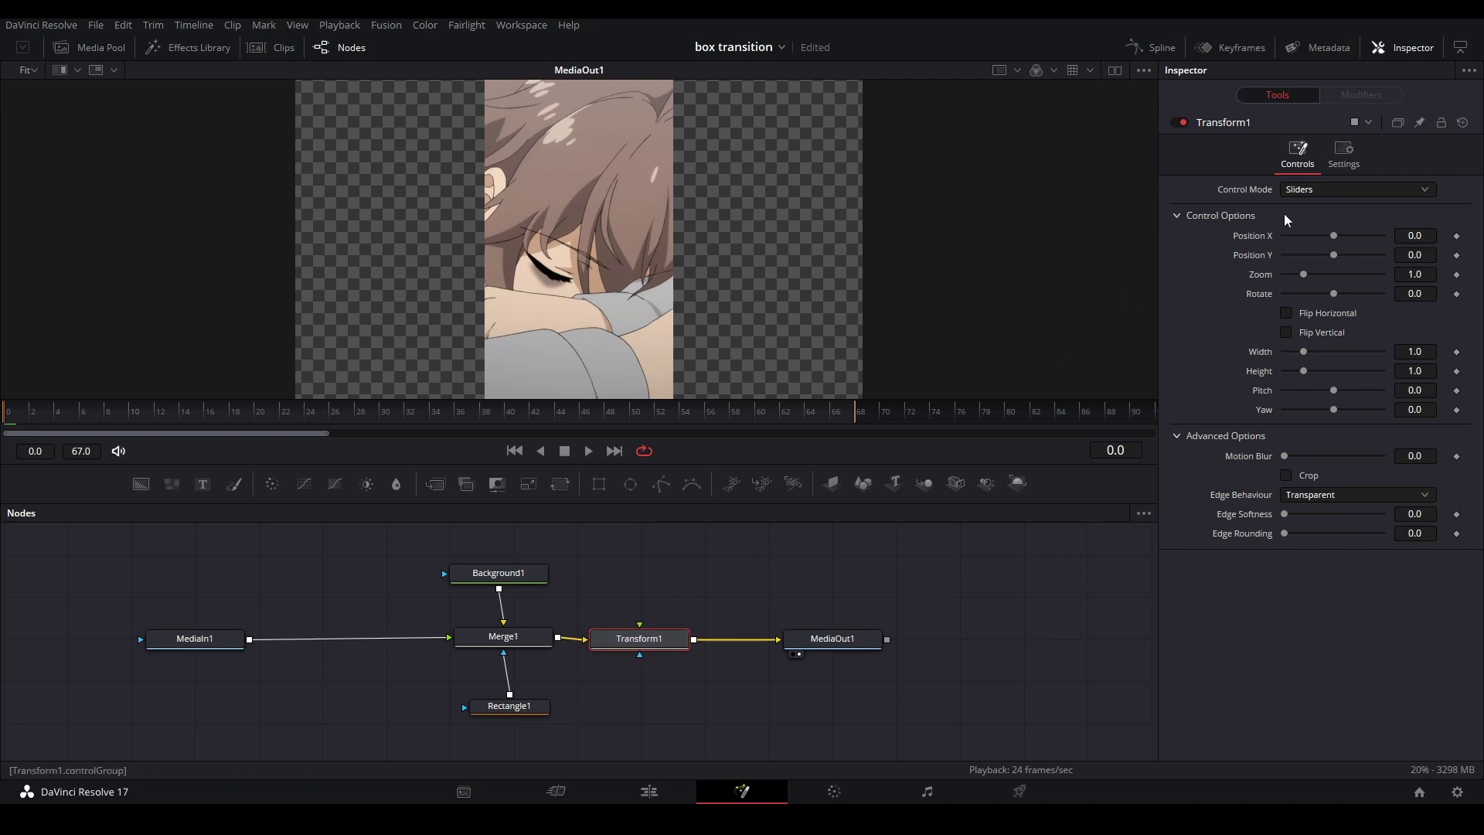
# Set Position X of Transform1 to -0.3333 to align the strip with the frame's left edge.
pyautogui.moveTo(388, 221); pyautogui.dragTo(541, 245)
pyautogui.scroll(3, 541, 244)
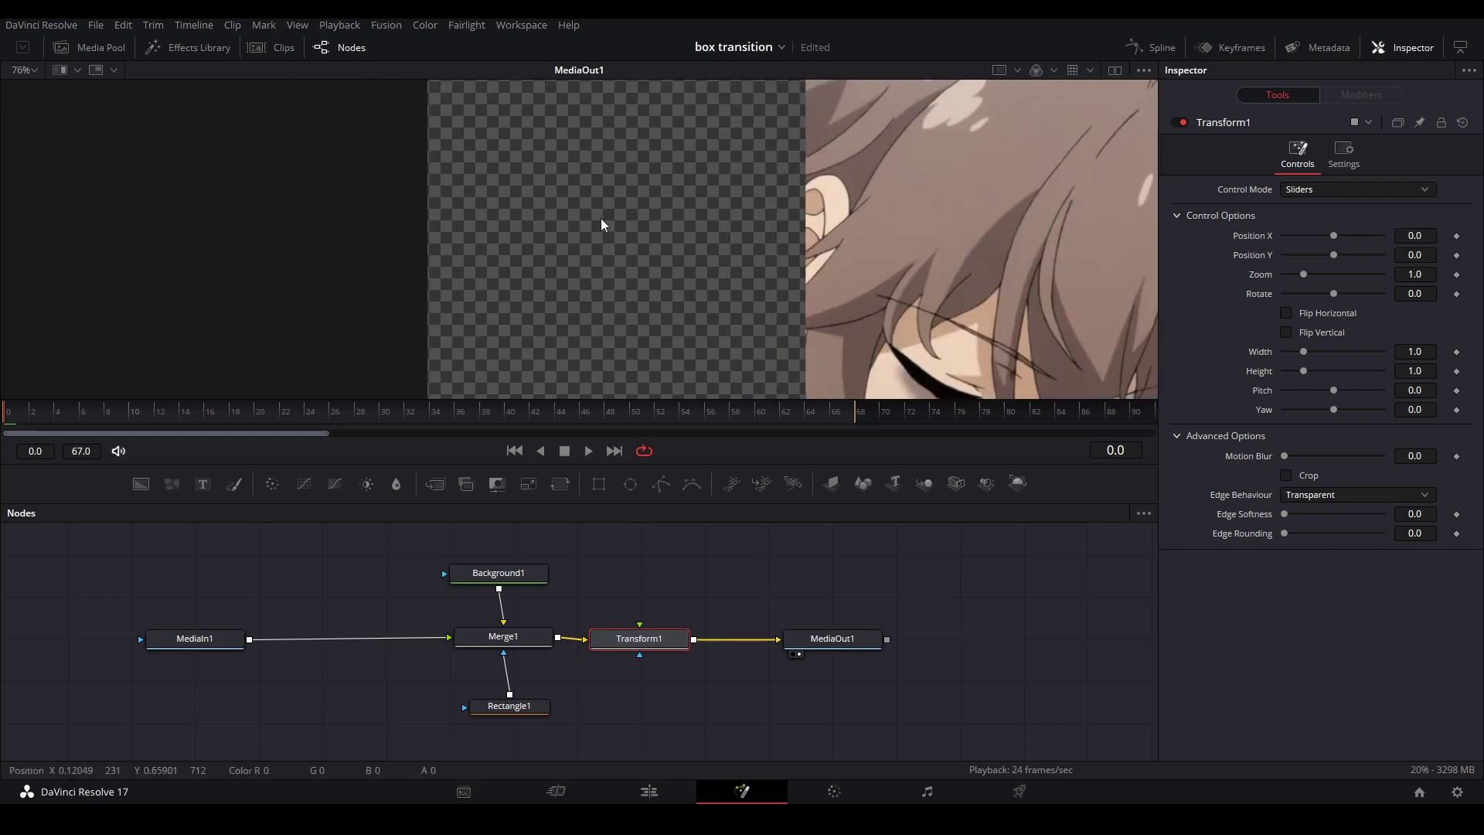
pyautogui.moveTo(1332, 237); pyautogui.dragTo(1299, 245)
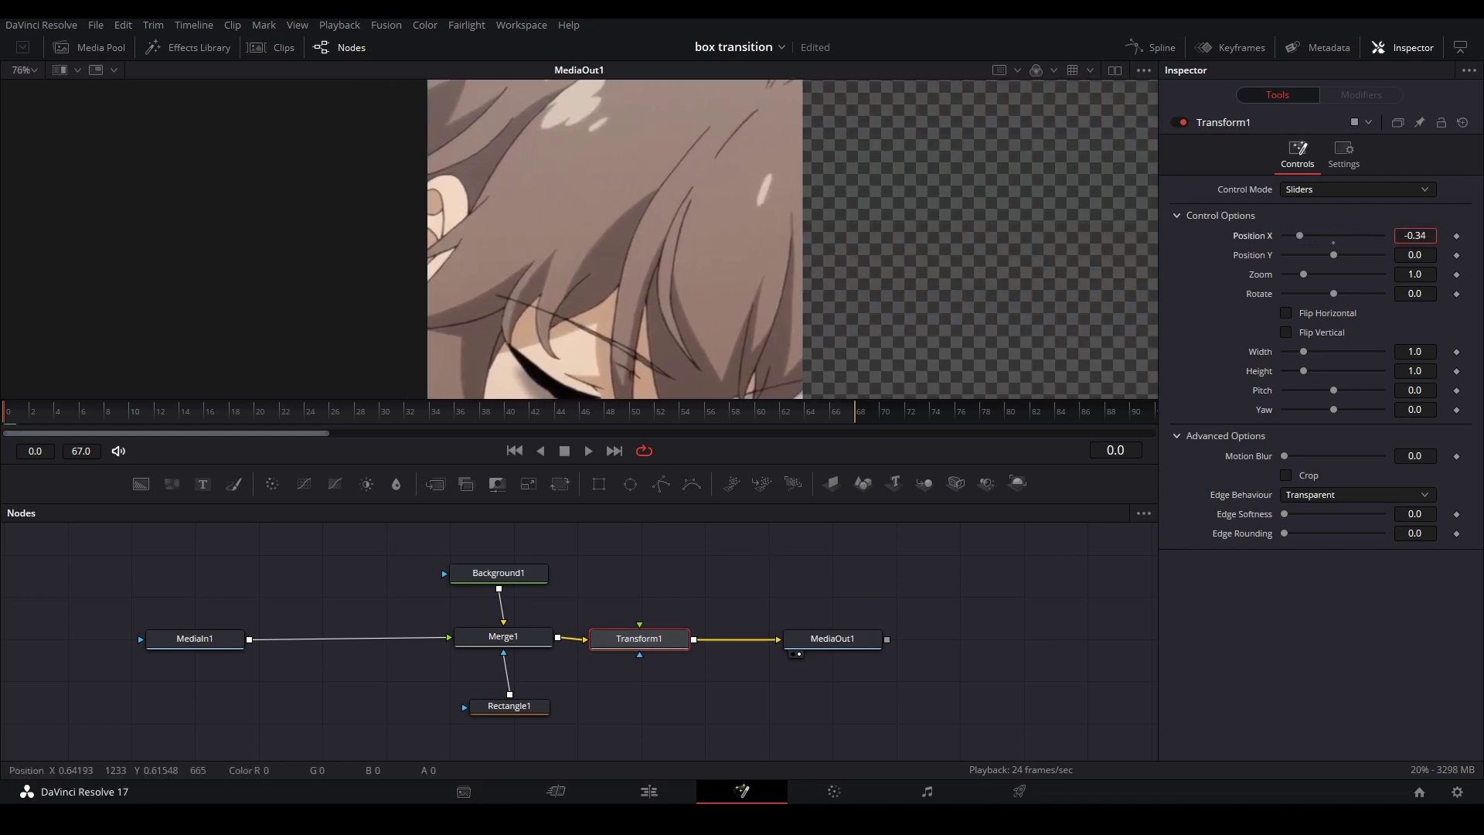
pyautogui.scroll(3, 590, 193)
pyautogui.scroll(3, 682, 206)
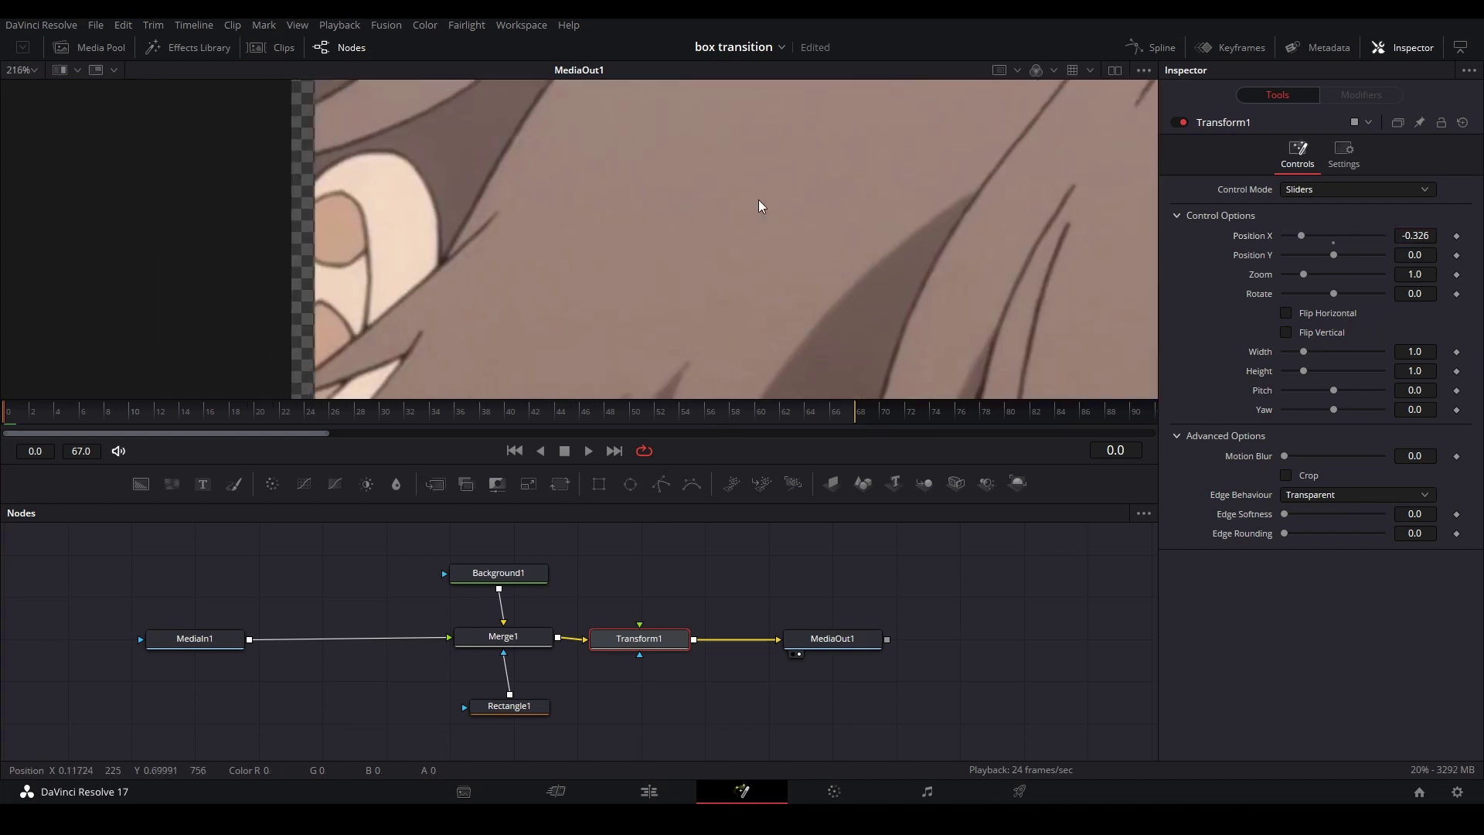
pyautogui.moveTo(1421, 235); pyautogui.dragTo(1410, 236)
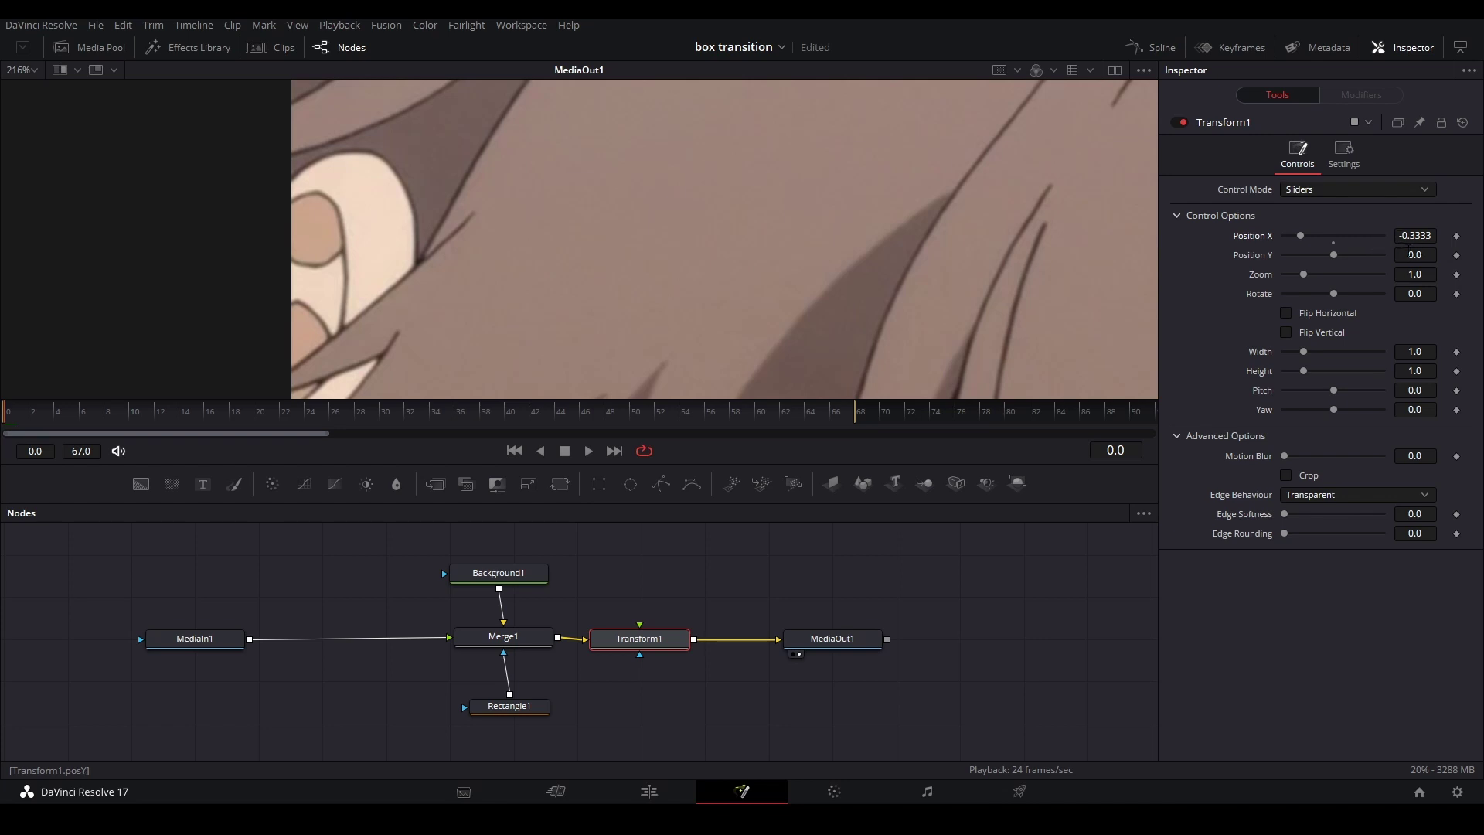
pyautogui.scroll(-5, 778, 193)
pyautogui.moveTo(777, 193); pyautogui.dragTo(406, 183)
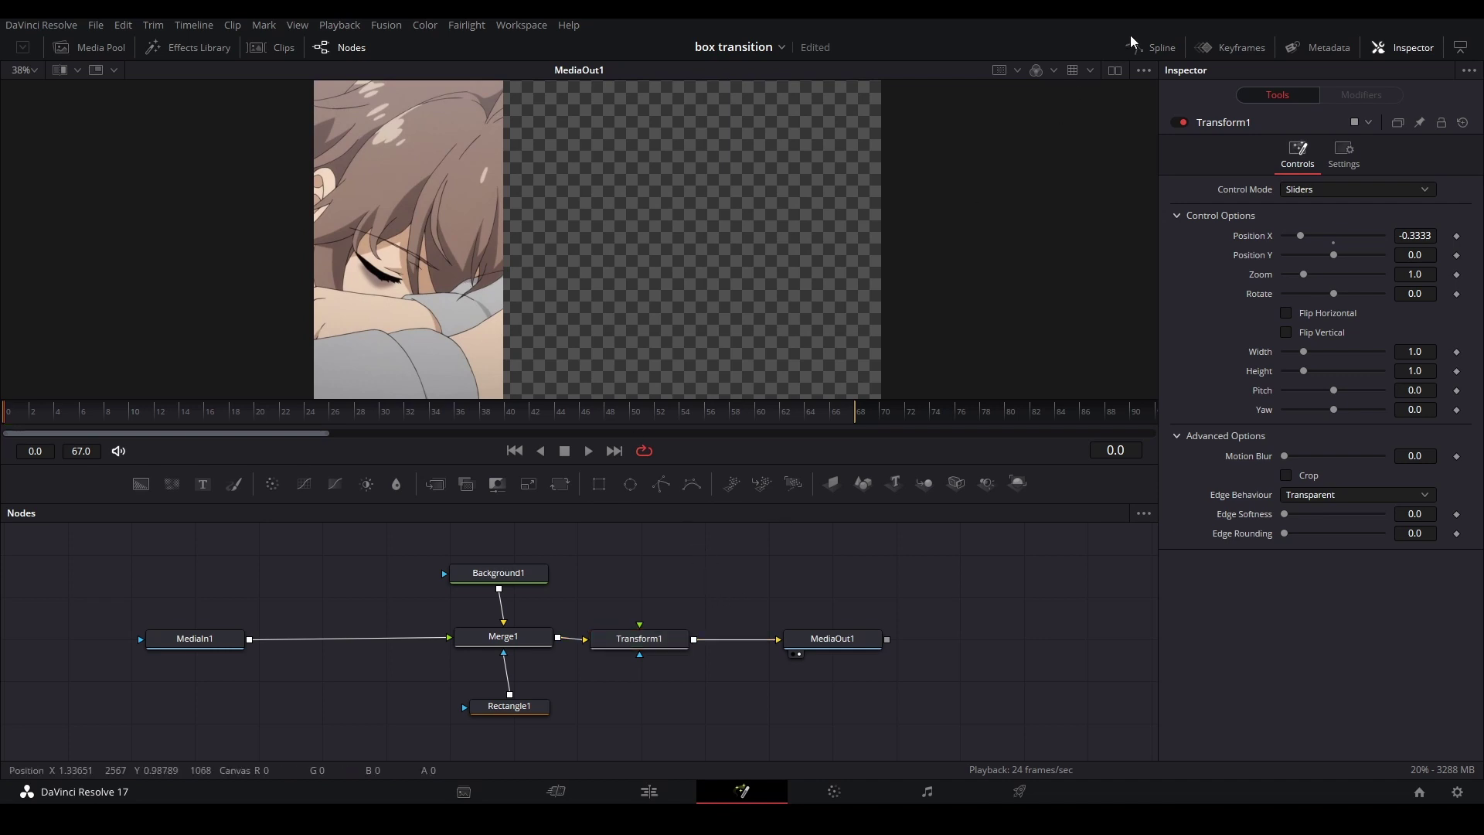
# Move the playhead to frame 23, at the second marker, using the spline editor's markers as reference, and close the spline editor.
pyautogui.click(1152, 48)
pyautogui.moveTo(326, 550); pyautogui.dragTo(521, 581)
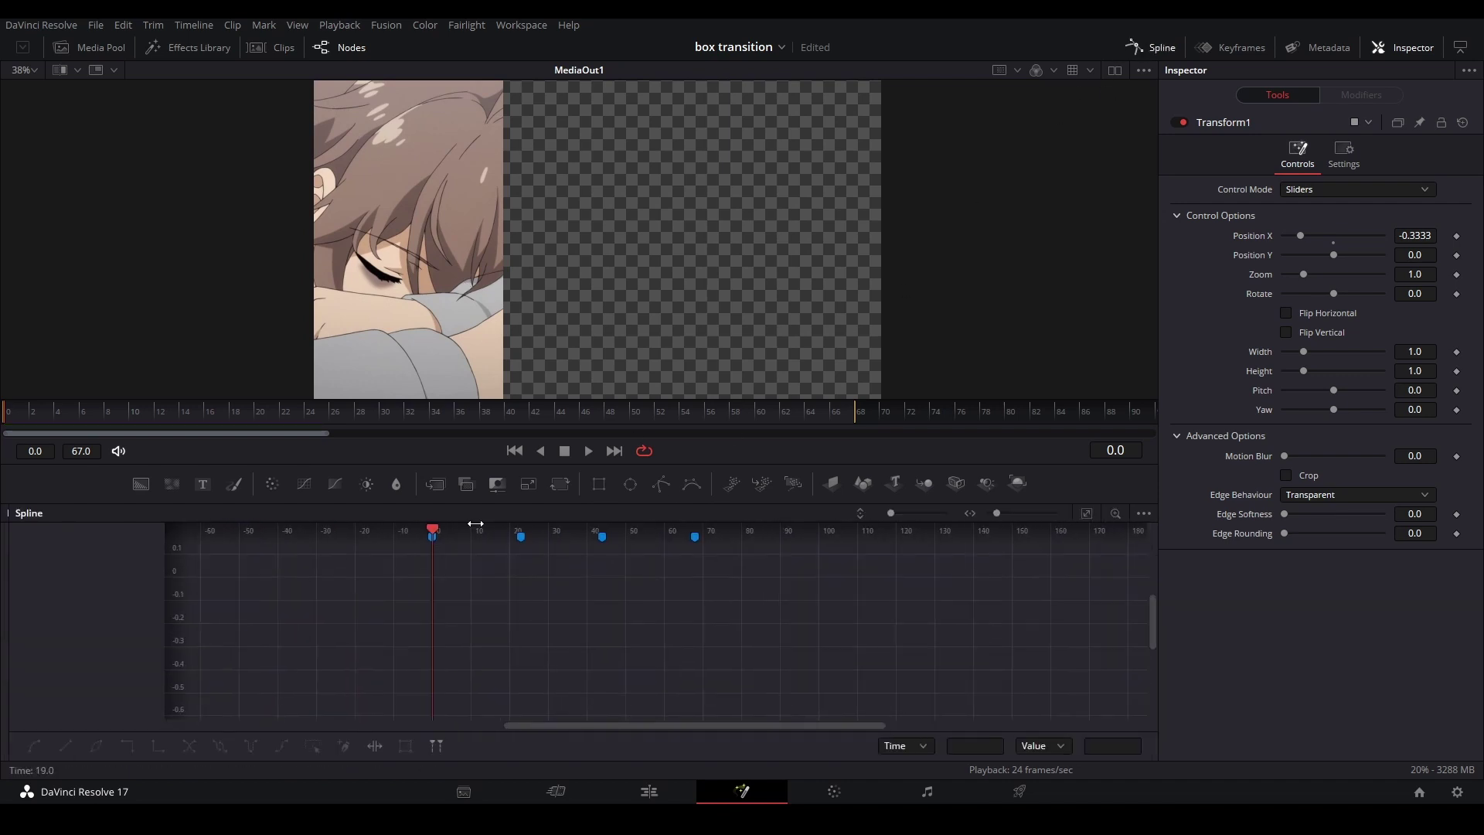
pyautogui.moveTo(91, 423); pyautogui.dragTo(304, 421)
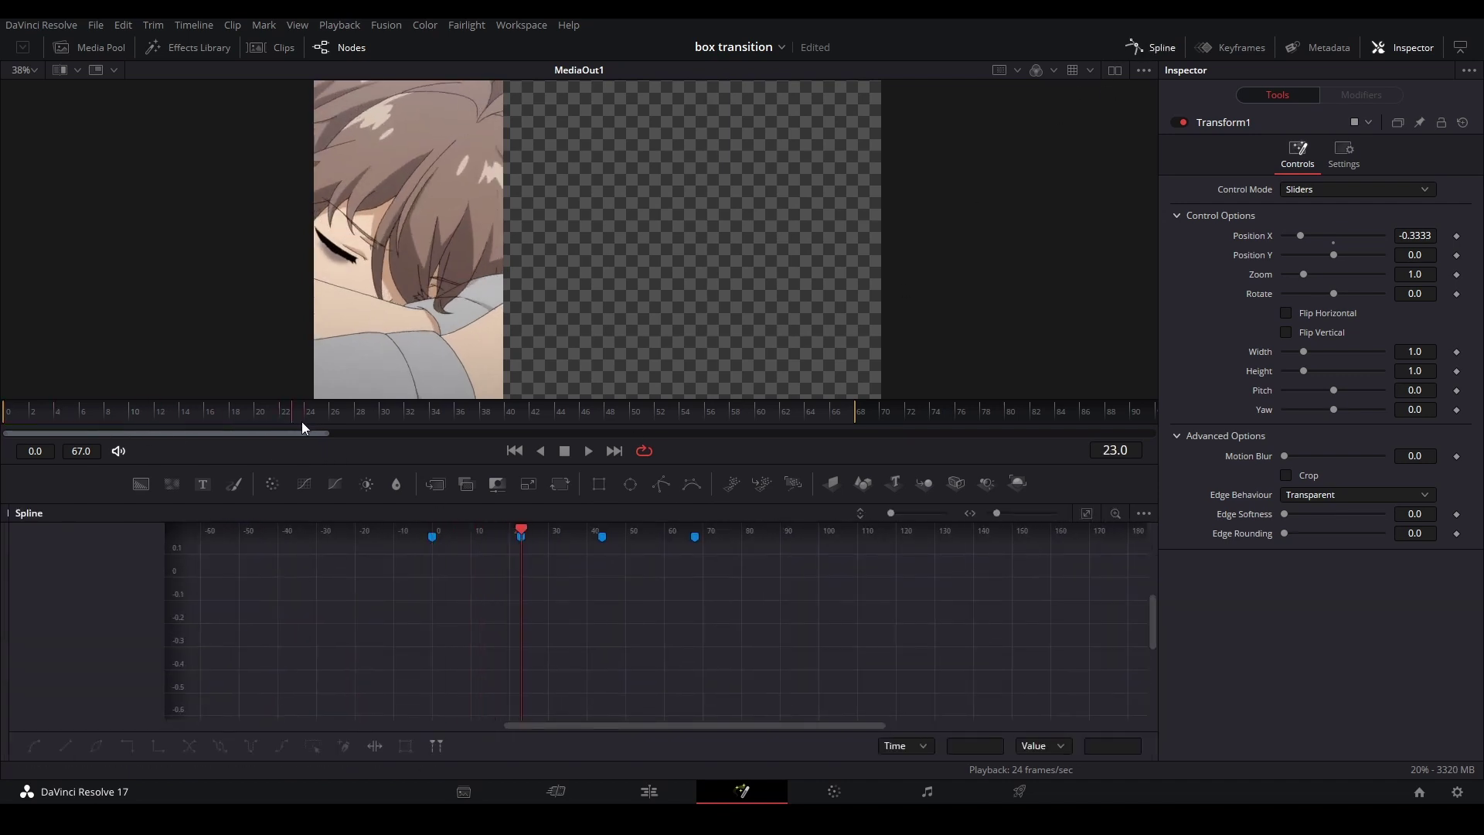
pyautogui.click(1169, 47)
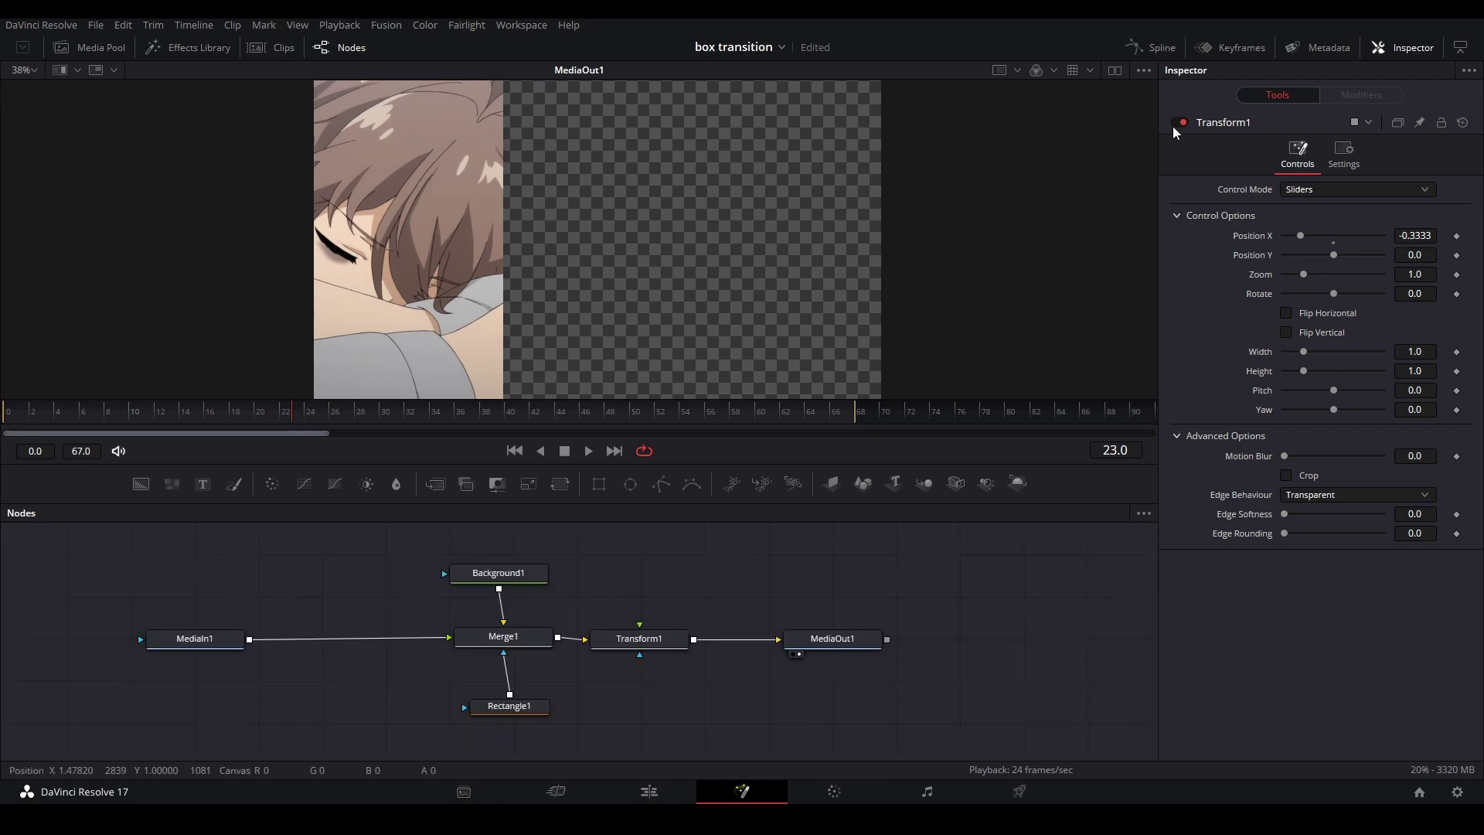
# Keyframe Transform1's Position Y at 0.0 on frame 23 and 1.0 on frame 0, and play the strip's slide-in.
pyautogui.click(1457, 255)
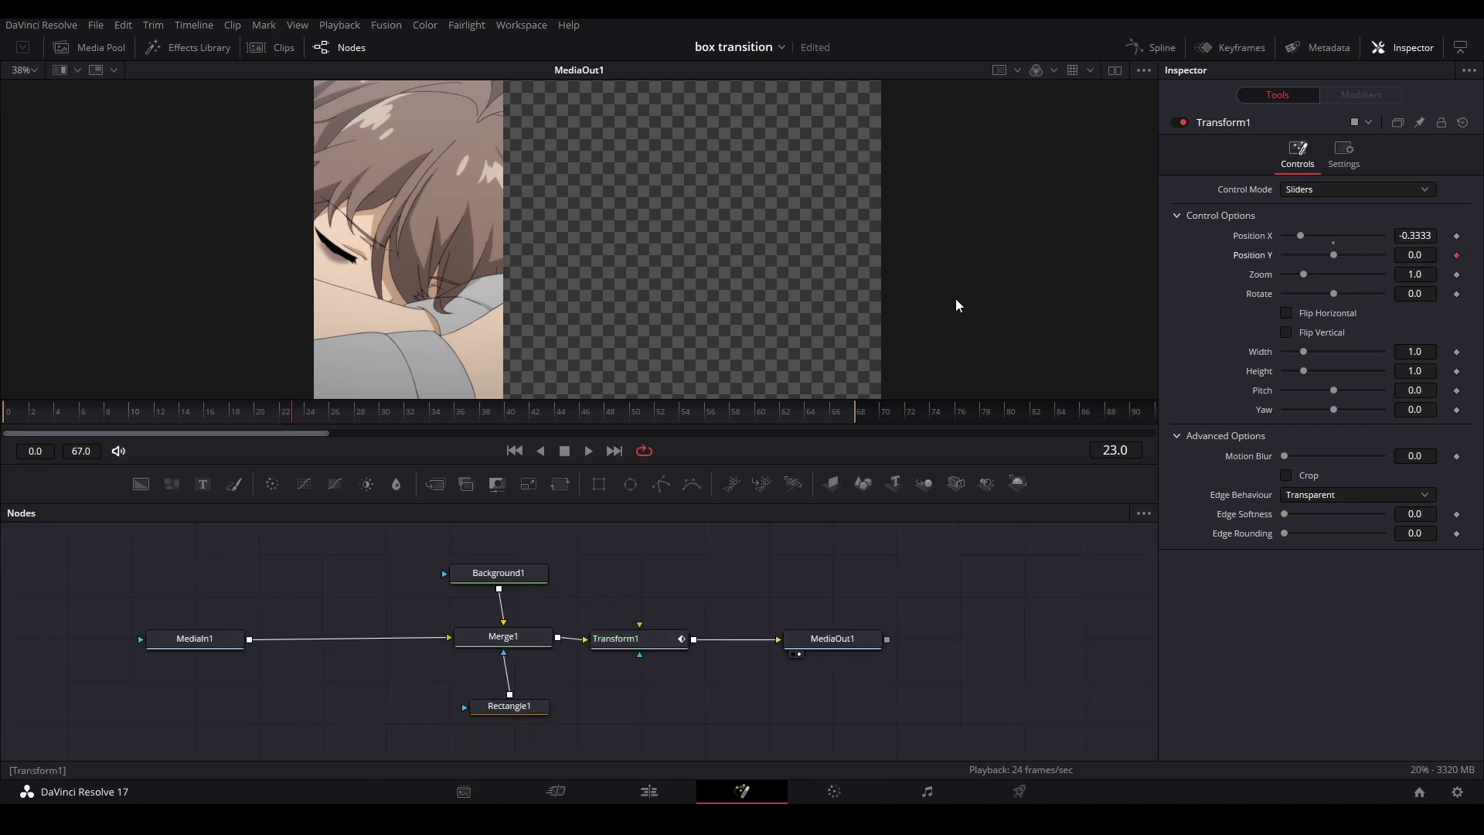
pyautogui.moveTo(255, 414); pyautogui.dragTo(15, 415)
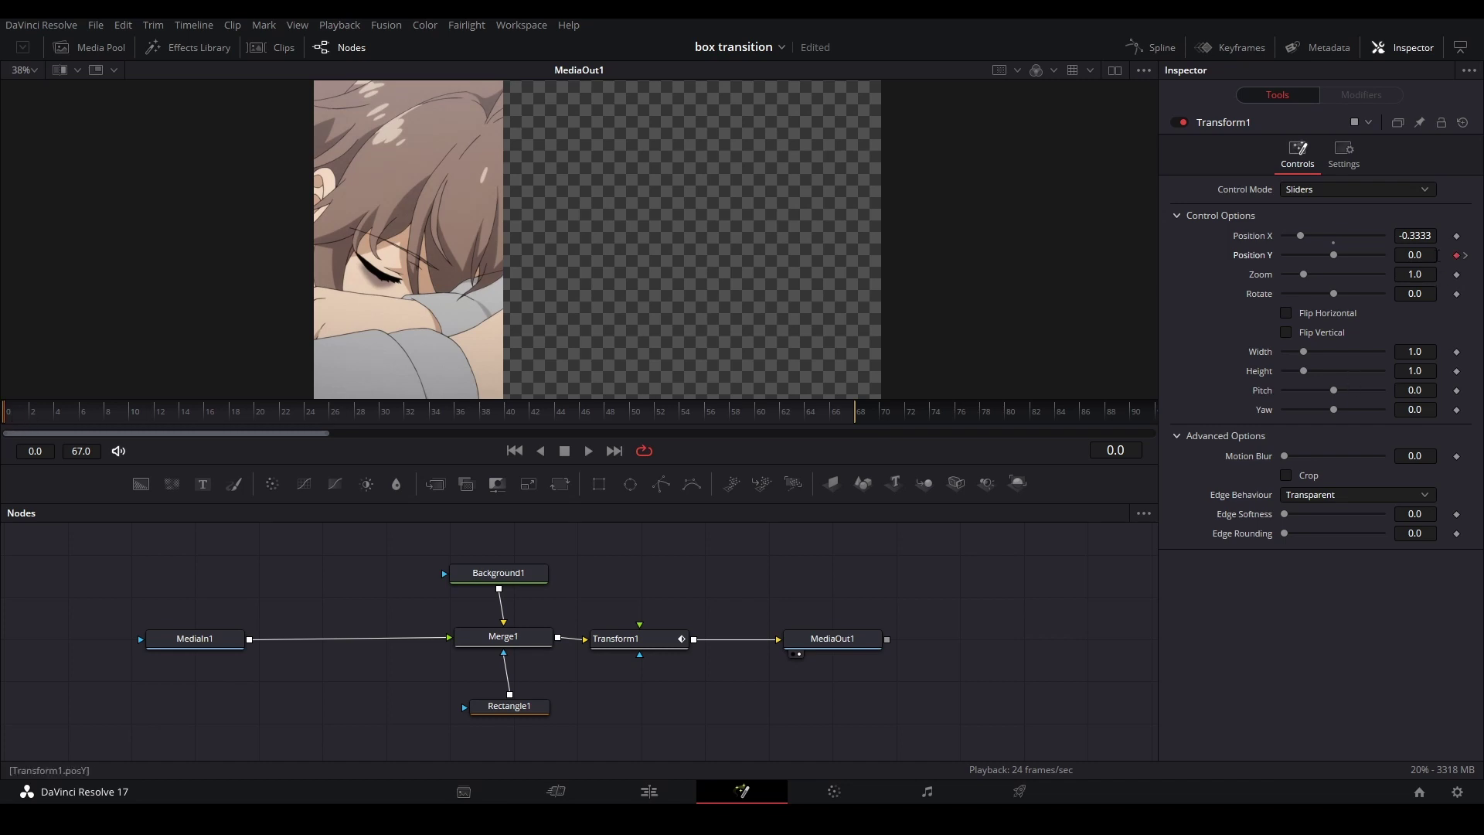
pyautogui.moveTo(1340, 261); pyautogui.dragTo(1423, 264)
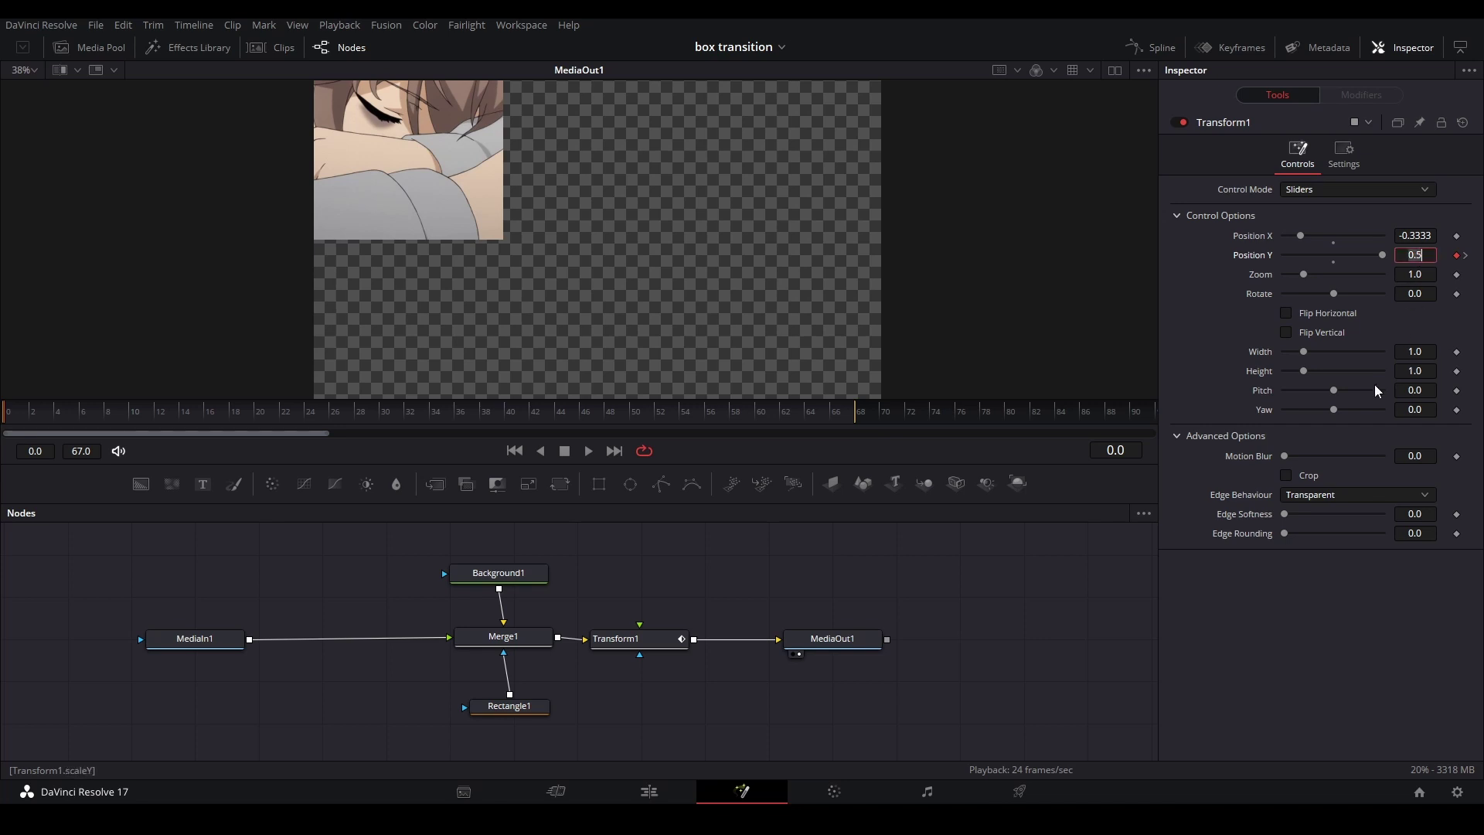
pyautogui.write('1')
pyautogui.press('Return')
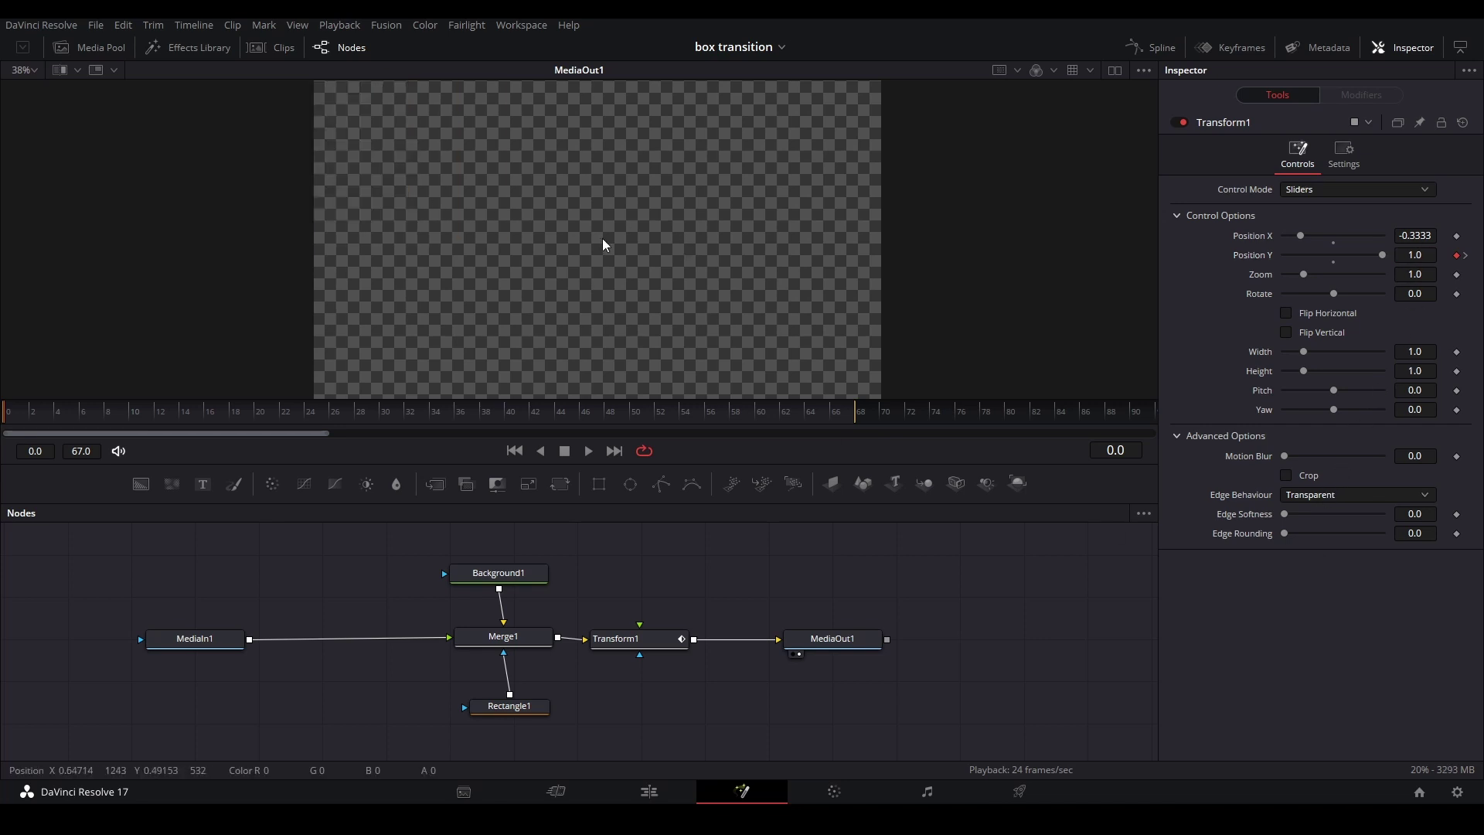
pyautogui.moveTo(434, 212); pyautogui.dragTo(372, 169)
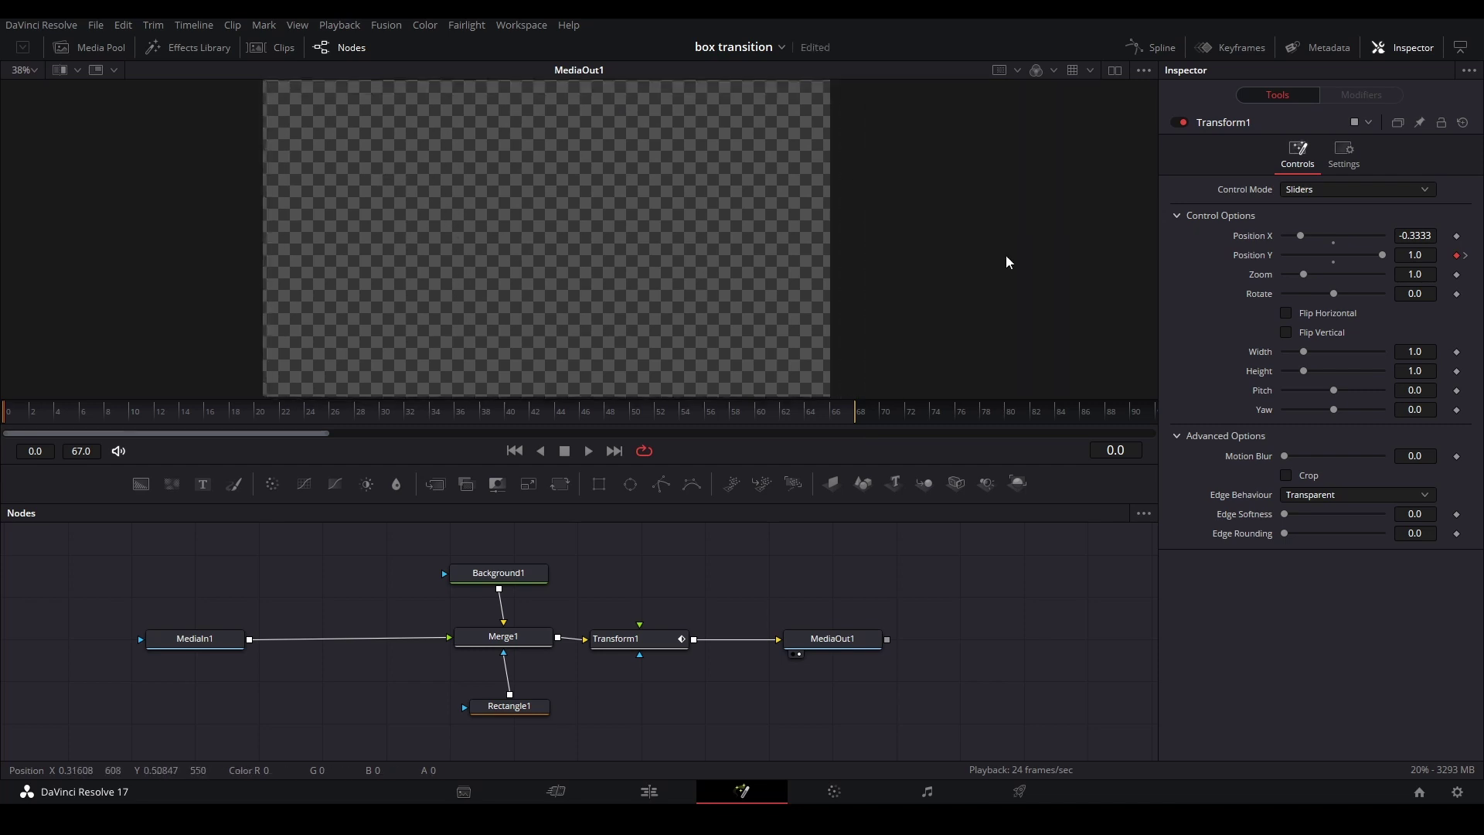
pyautogui.press('space')
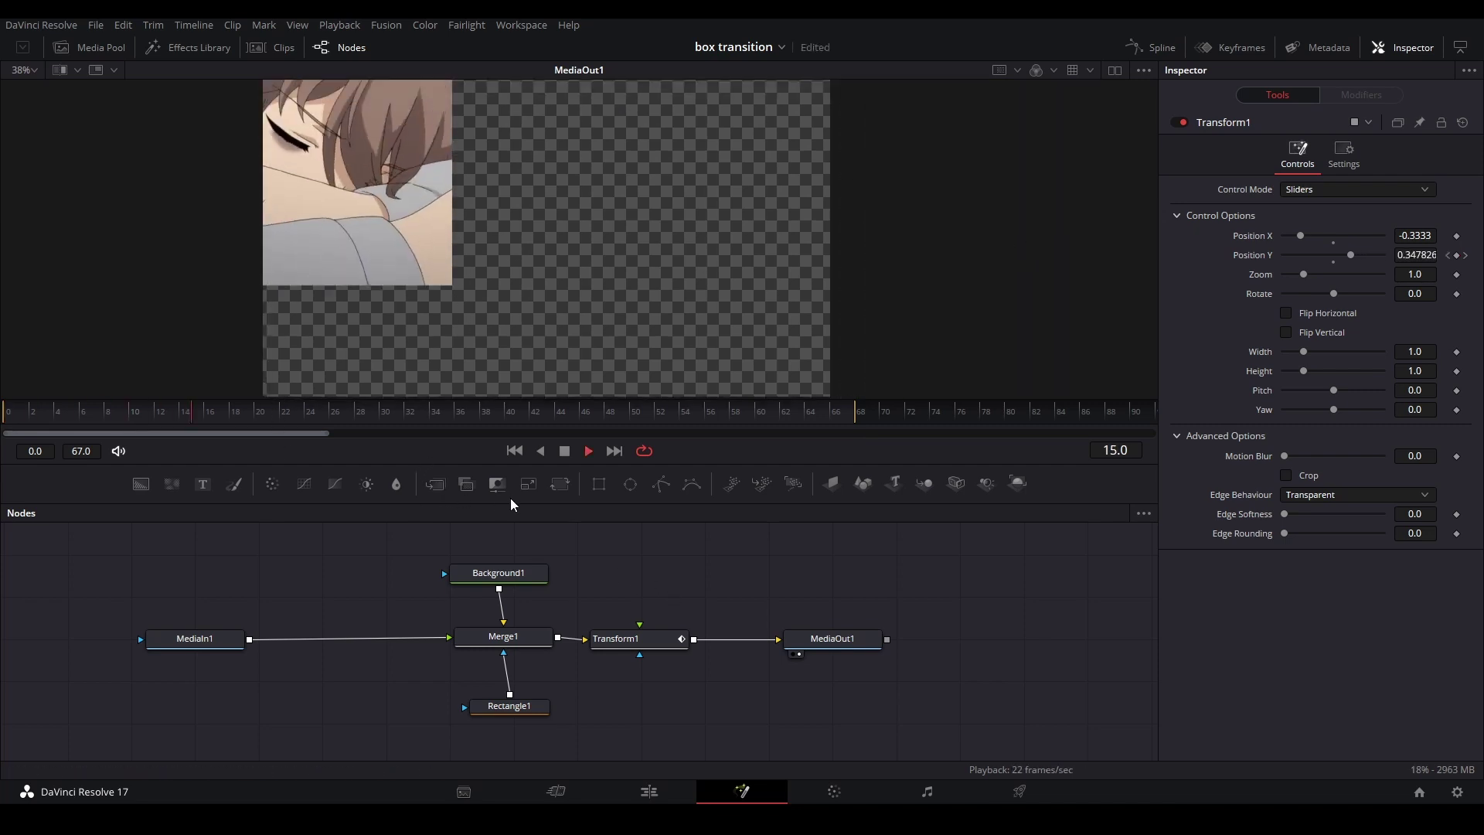
pyautogui.press('space')
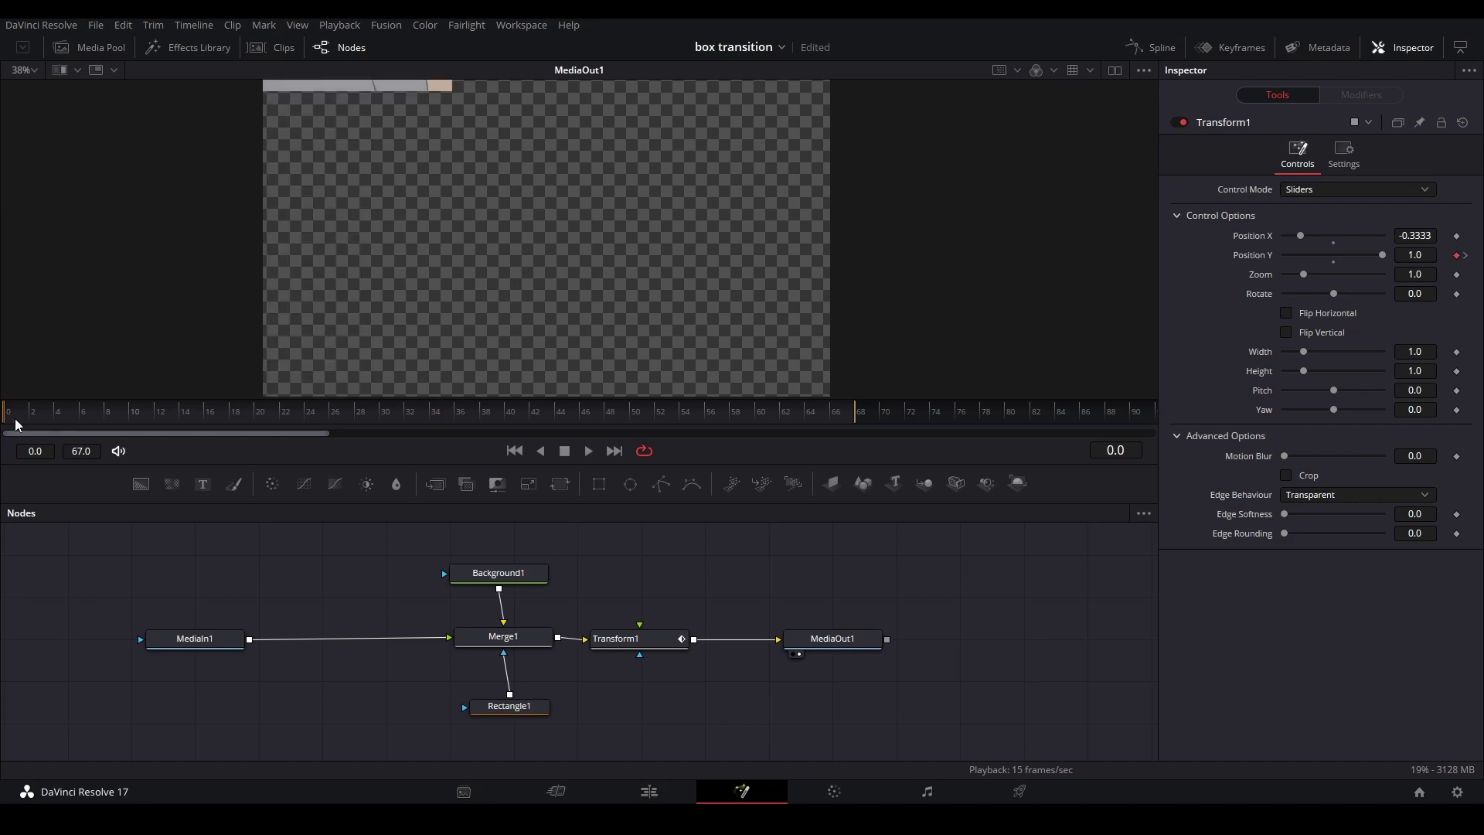
# Smooth Transform1's Position Y curve in the spline editor, adjust both keyframe handles for a steep start and long ease-out, and play the result.
pyautogui.click(1159, 48)
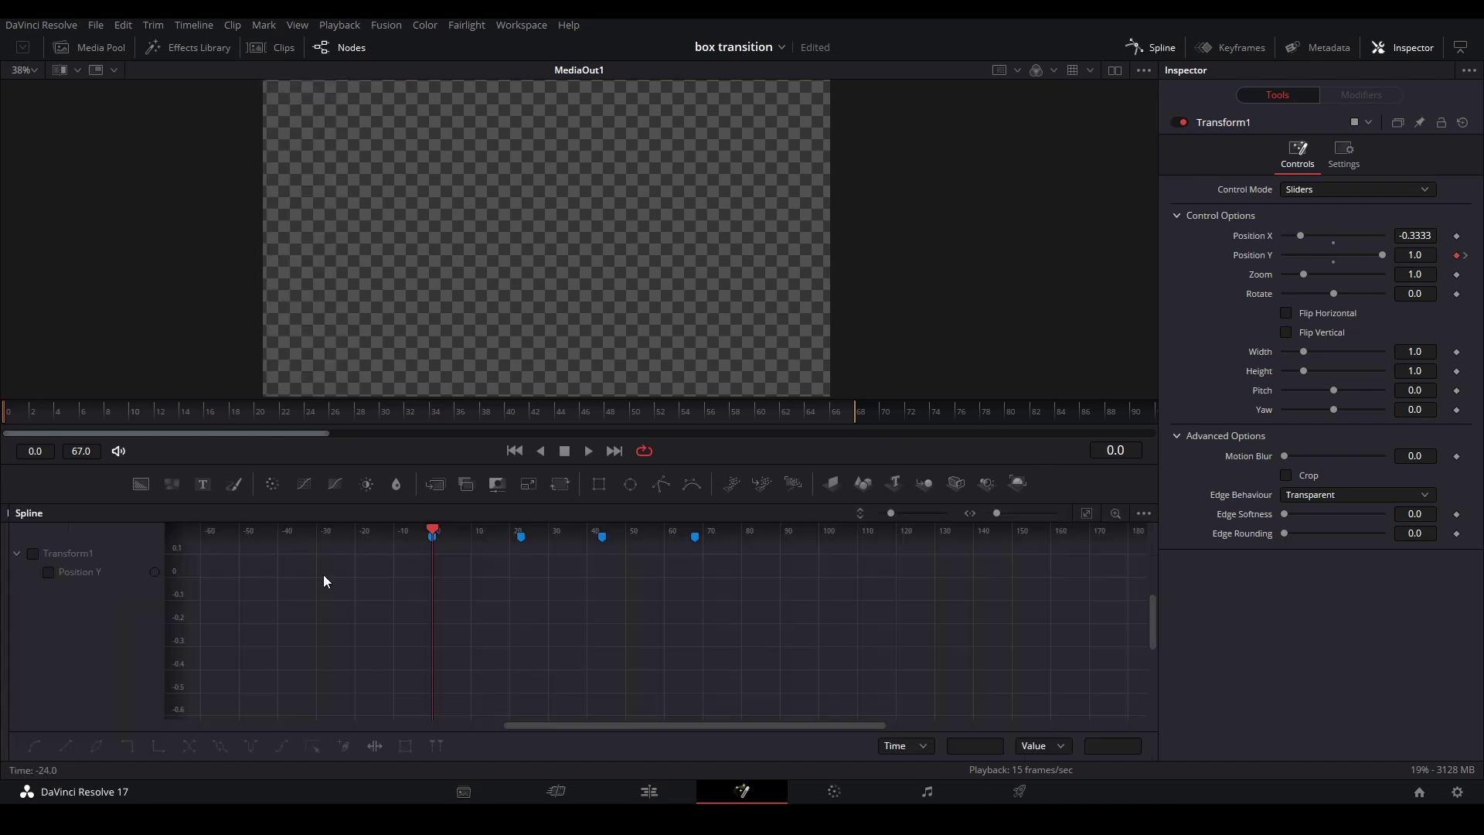
pyautogui.moveTo(7, 610); pyautogui.dragTo(522, 610)
pyautogui.click(560, 575)
pyautogui.click(1087, 513)
pyautogui.moveTo(717, 549); pyautogui.dragTo(1130, 740)
pyautogui.hotkey('shift', 's')
pyautogui.moveTo(865, 559); pyautogui.dragTo(746, 705)
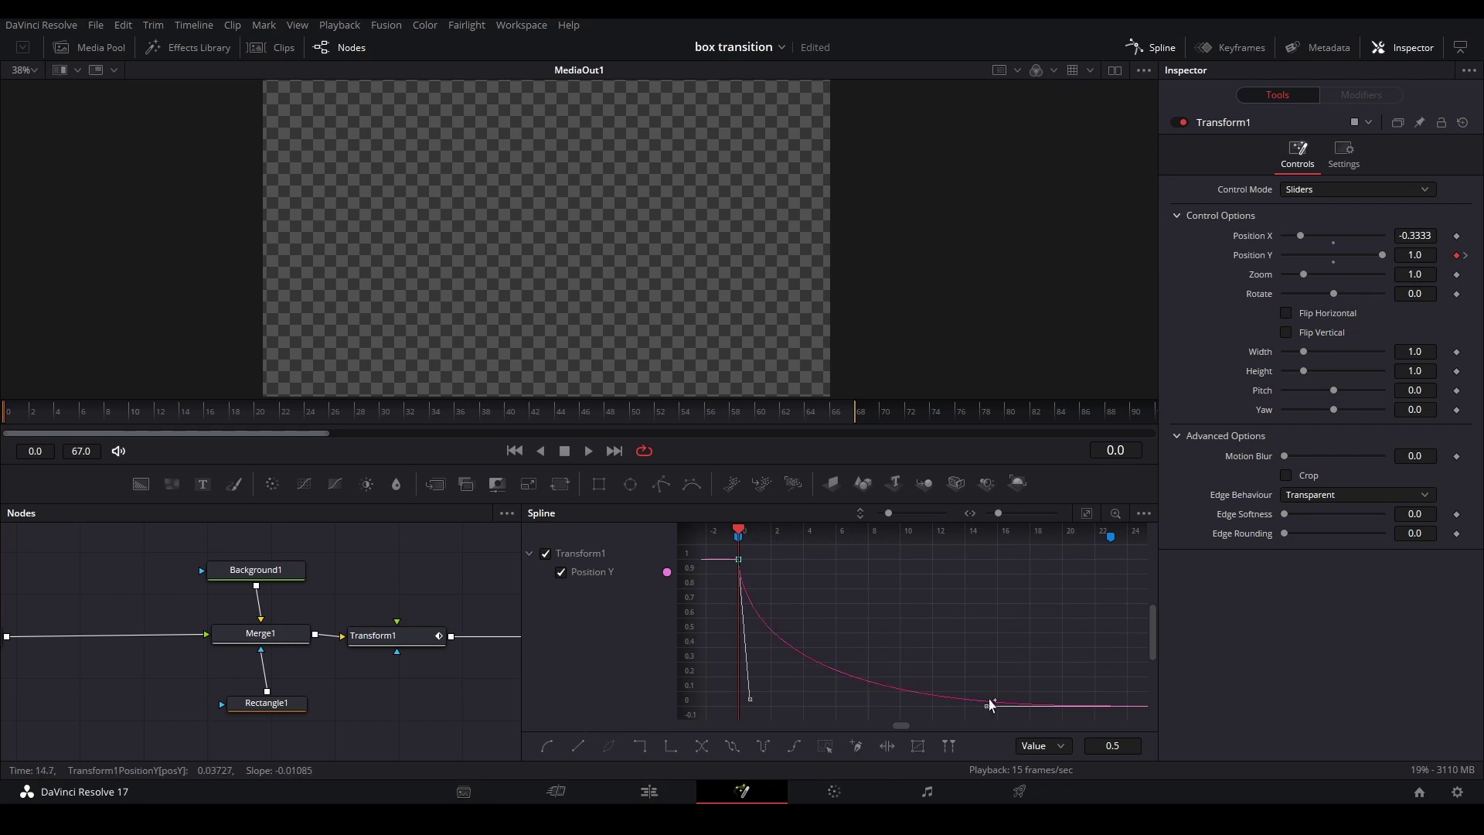
pyautogui.moveTo(986, 706); pyautogui.dragTo(831, 708)
pyautogui.click(865, 641)
pyautogui.press('space')
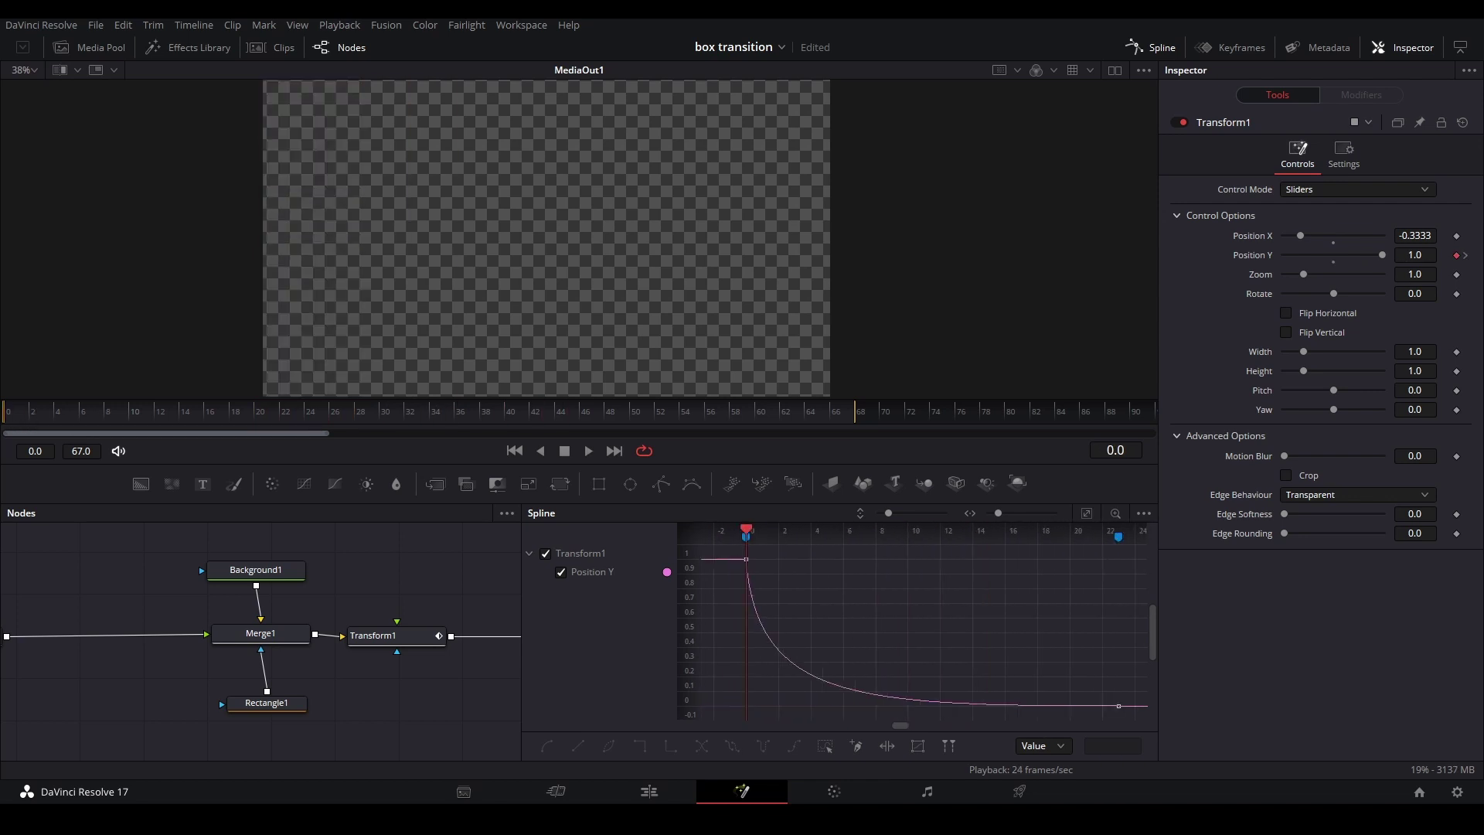
# Keyframe Transform1's Motion Blur at 0.0 on frame 4, raise it fully on frame 0, and play the animation.
pyautogui.click(7, 418)
pyautogui.click(403, 641)
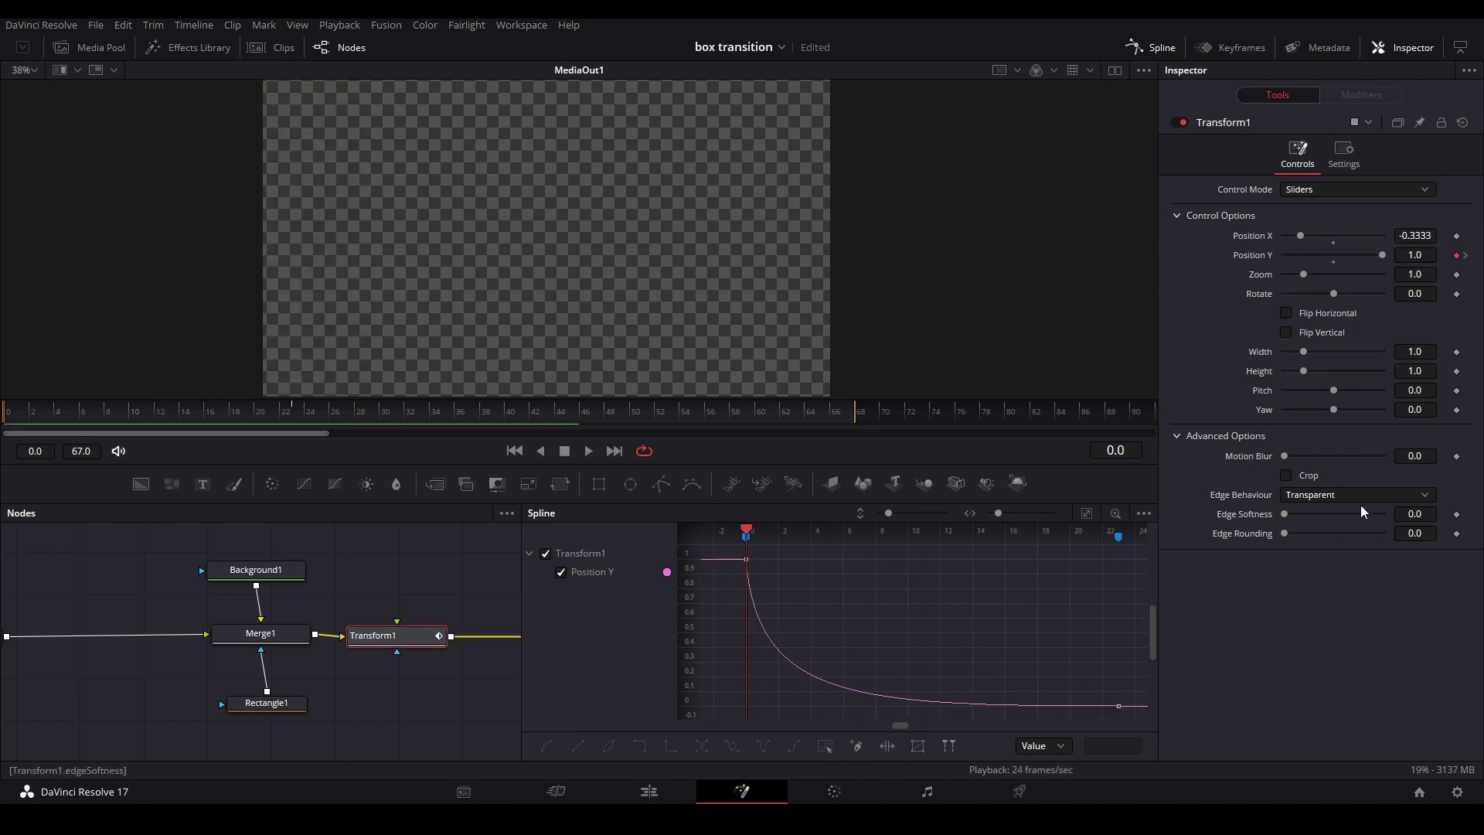
pyautogui.click(1456, 457)
pyautogui.press('Right')
pyautogui.press('Right')
pyautogui.press('Right')
pyautogui.press('Right')
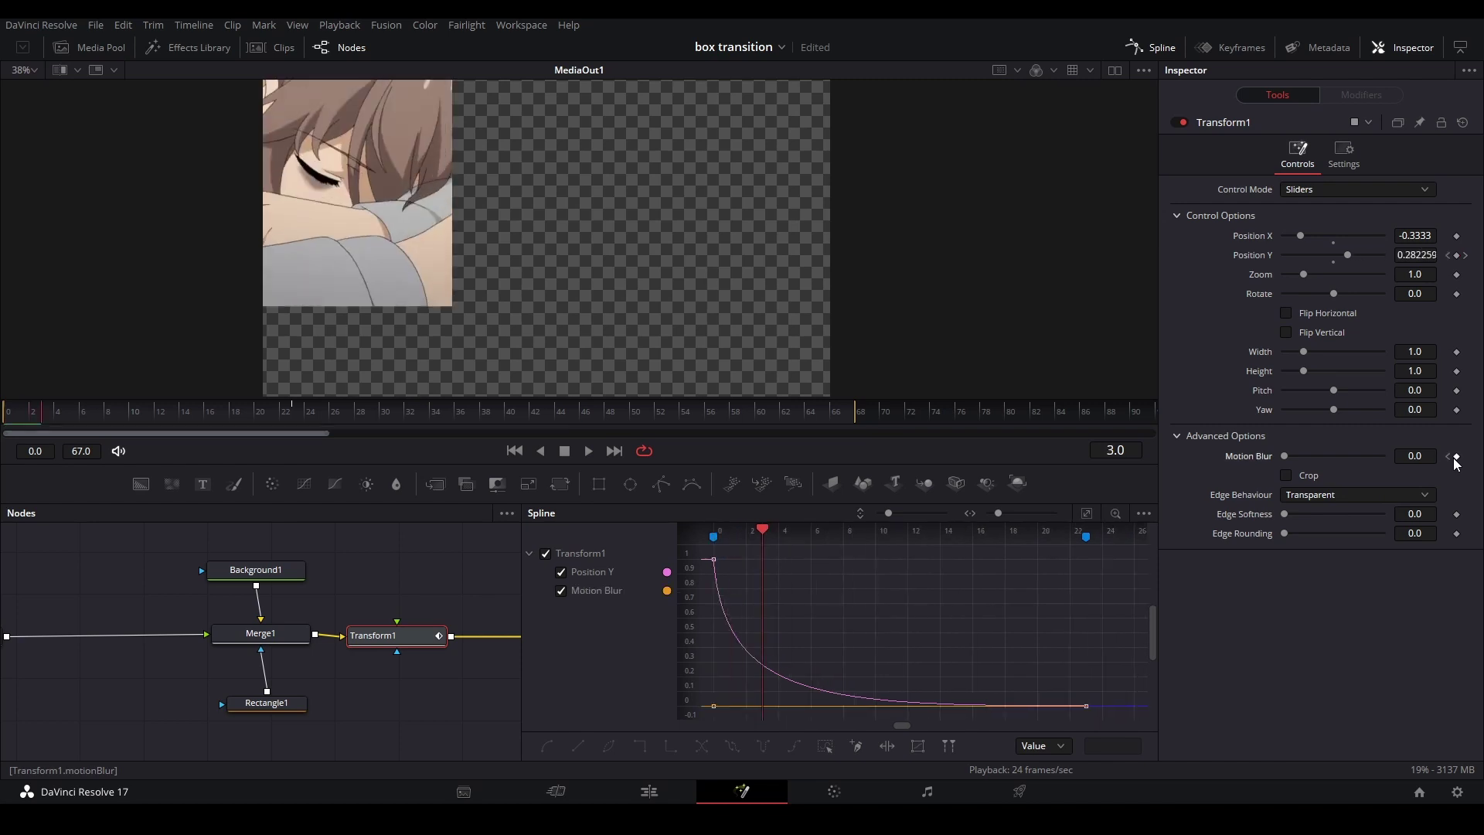
pyautogui.click(1456, 457)
pyautogui.click(1449, 457)
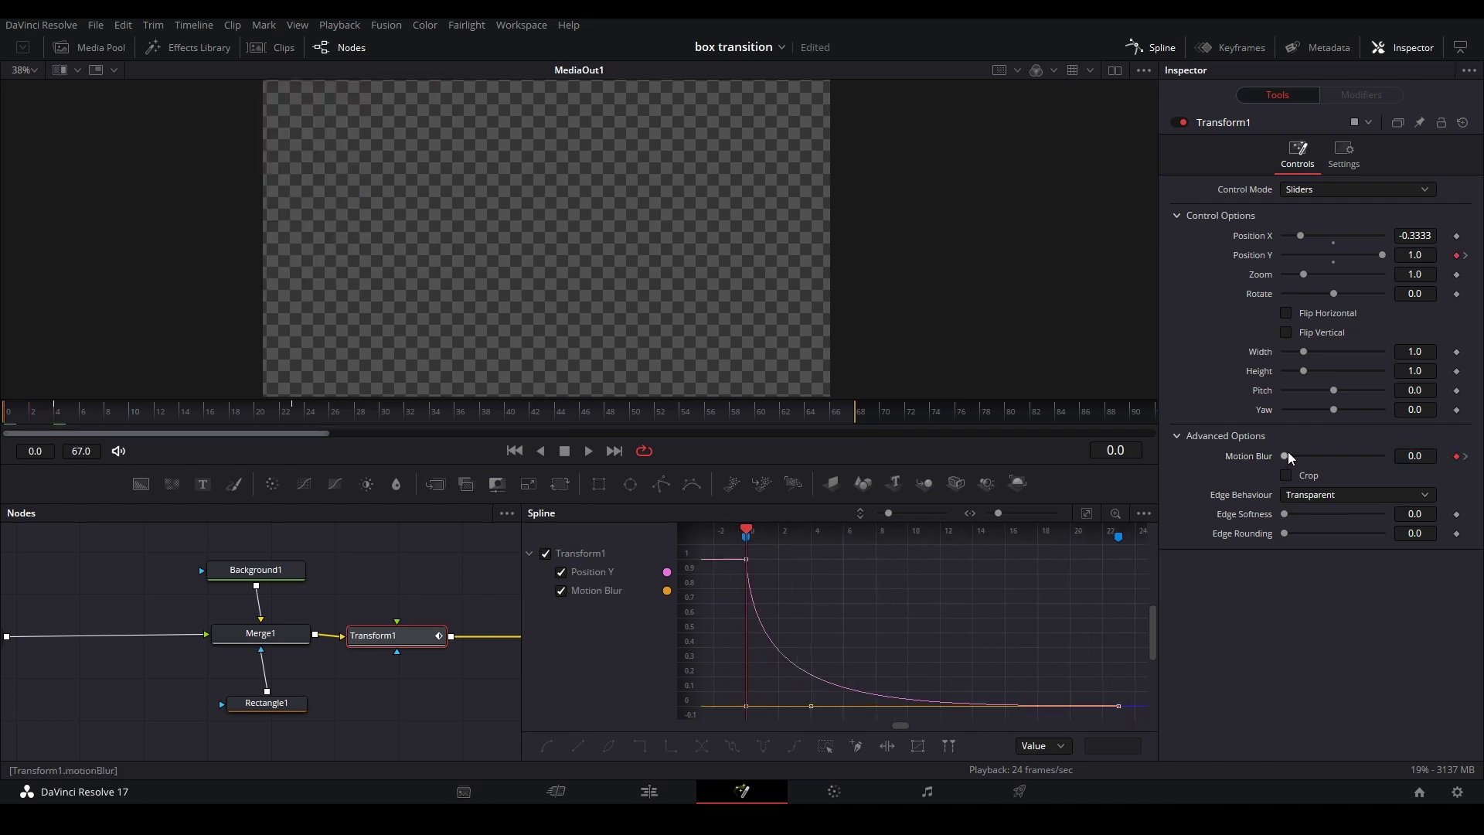
pyautogui.moveTo(1286, 456); pyautogui.dragTo(1468, 478)
pyautogui.press('space')
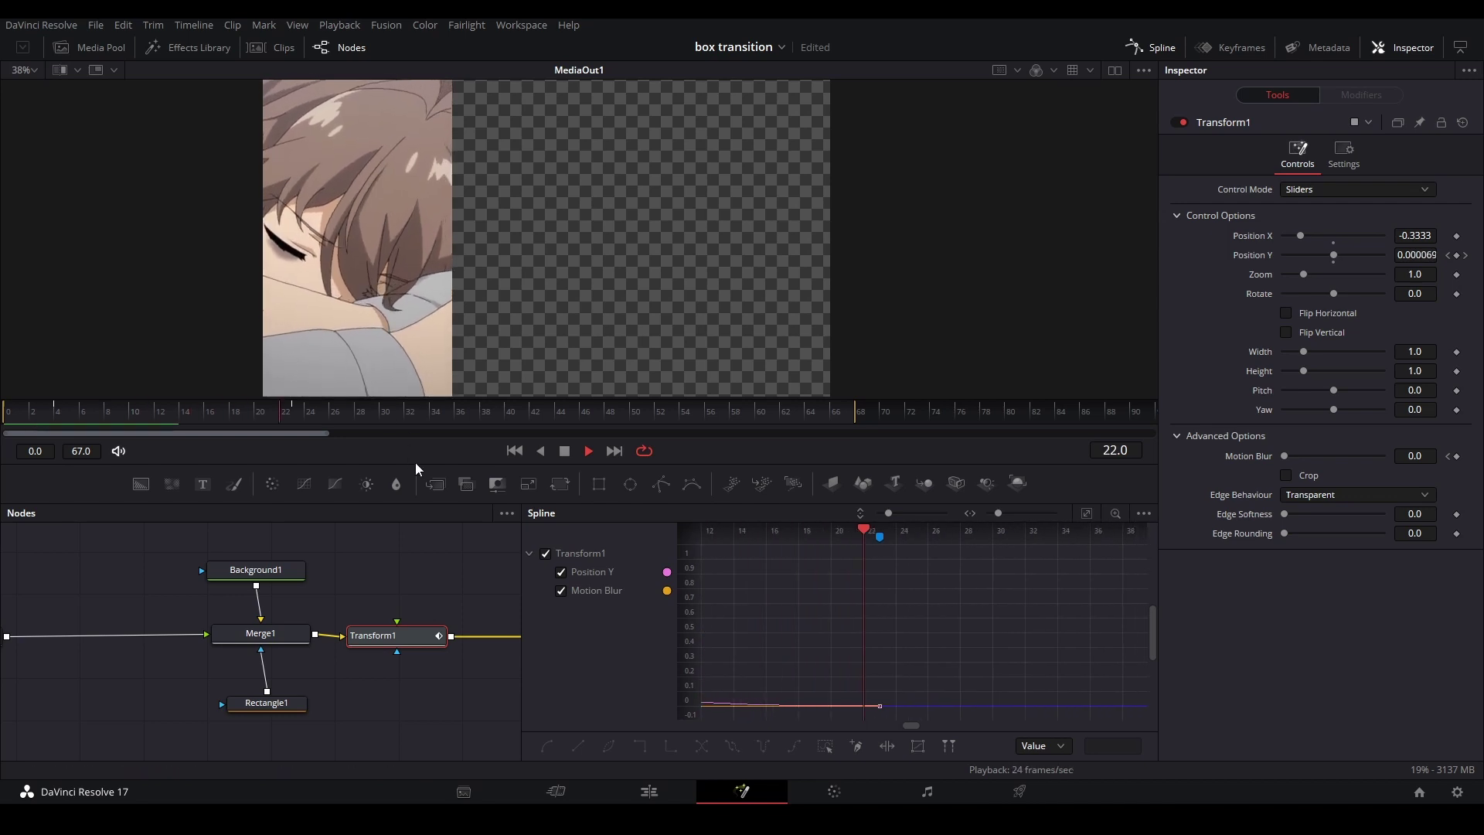
# Close the spline editor and copy Background1, Merge1 and Rectangle1 into the Fusion composition of Compound Clip 2.
pyautogui.click(1152, 47)
pyautogui.moveTo(341, 555); pyautogui.dragTo(498, 713)
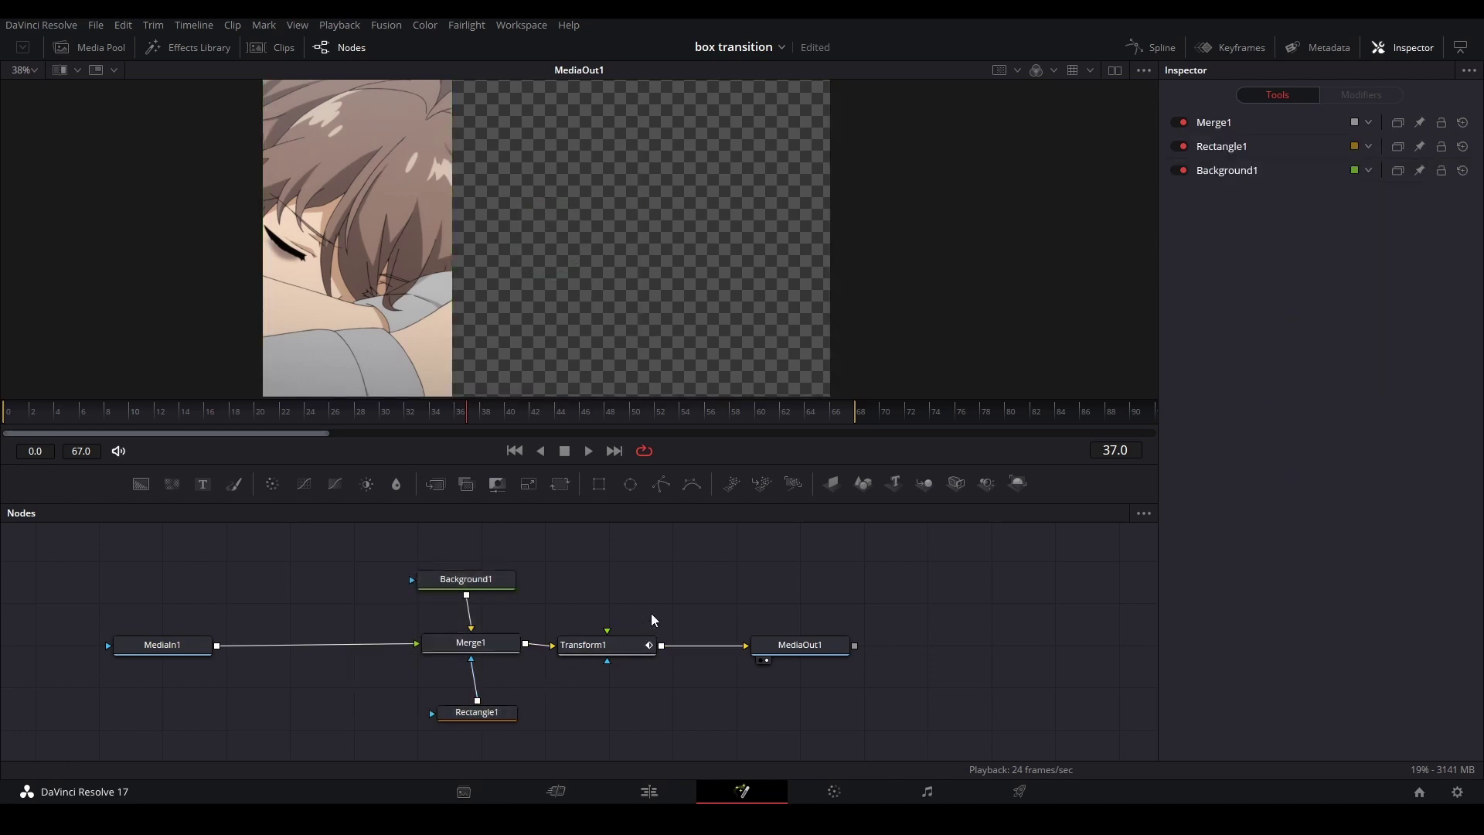
pyautogui.click(661, 790)
pyautogui.rightClick(833, 639)
pyautogui.click(892, 373)
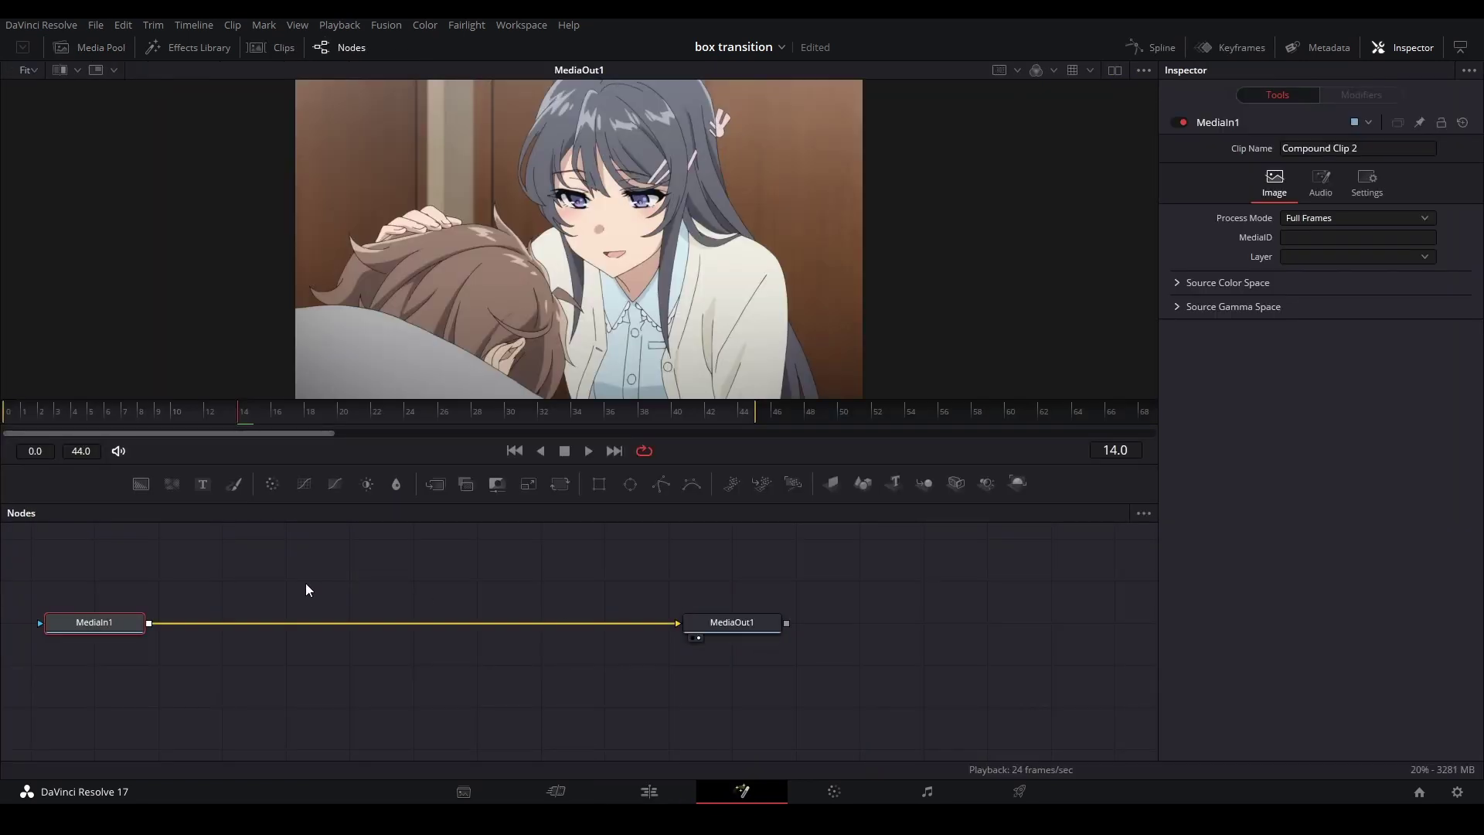
pyautogui.hotkey('ctrl', 'v')
# Insert Merge1 between MediaIn1 and MediaOut1, connect Background1 to it, and swap its inputs so Background1 is the background and MediaIn1 the foreground.
pyautogui.moveTo(334, 648); pyautogui.dragTo(370, 626)
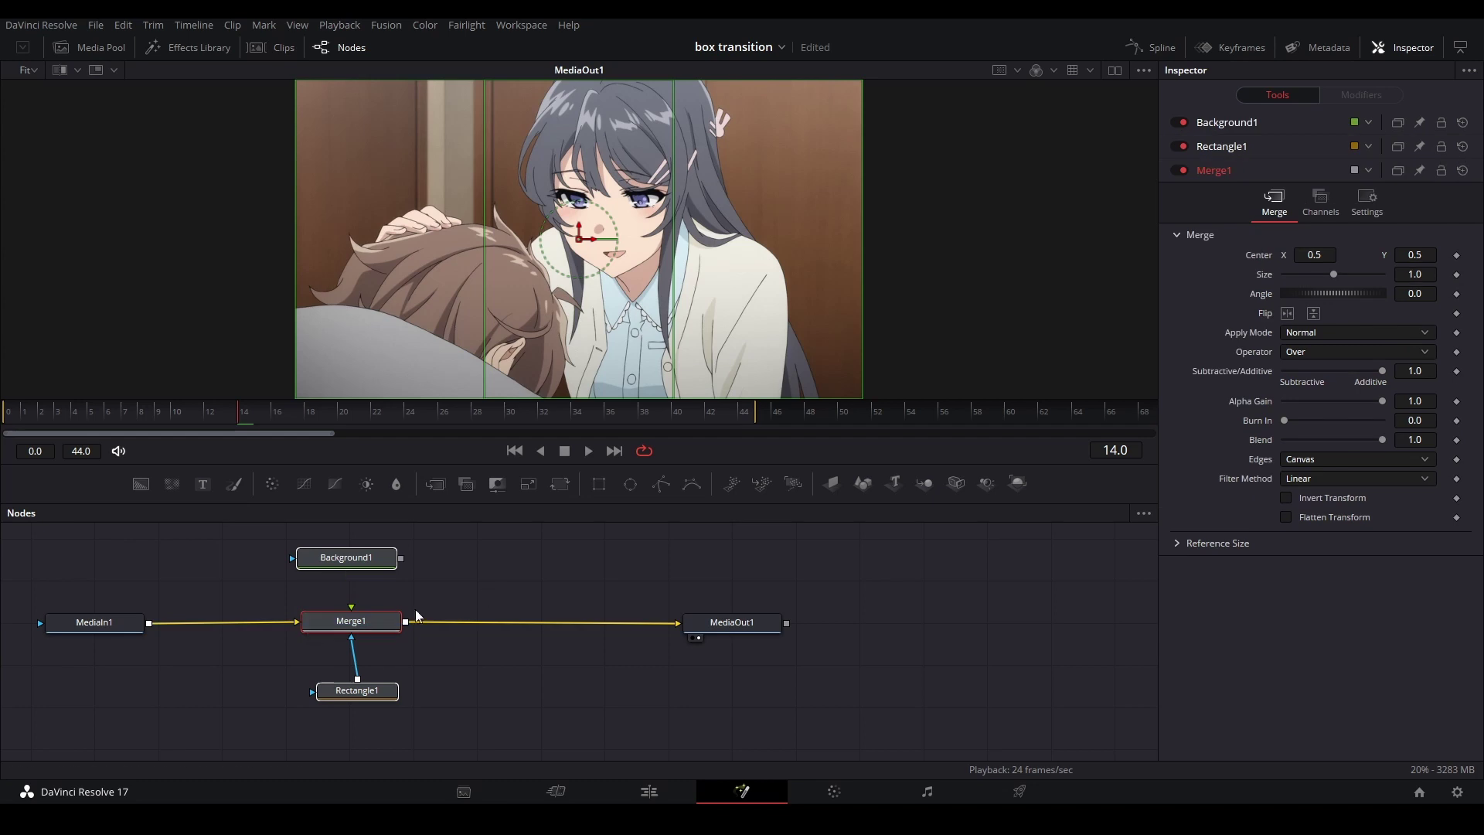
pyautogui.moveTo(401, 557); pyautogui.dragTo(370, 630)
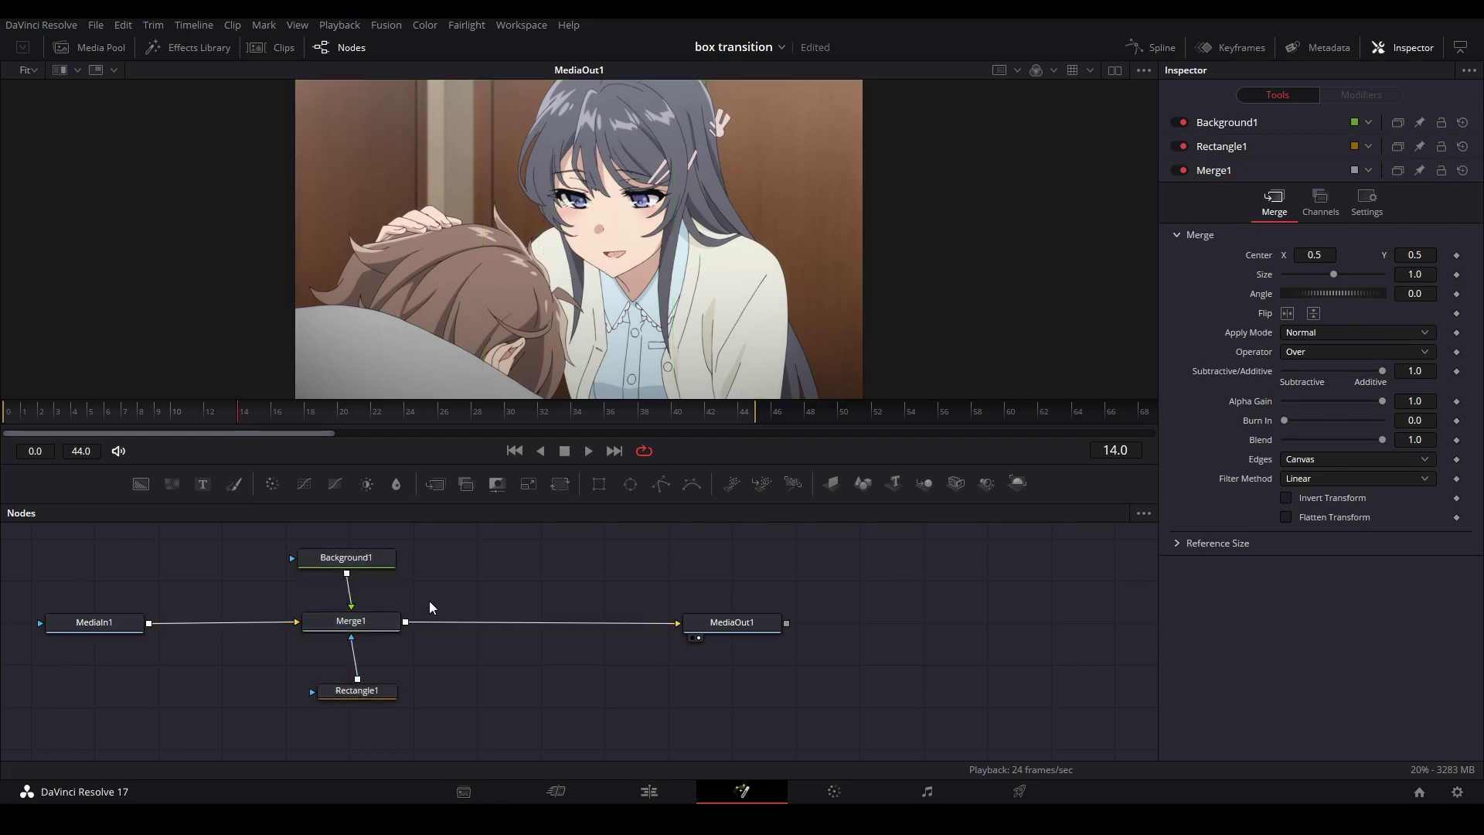
pyautogui.click(394, 621)
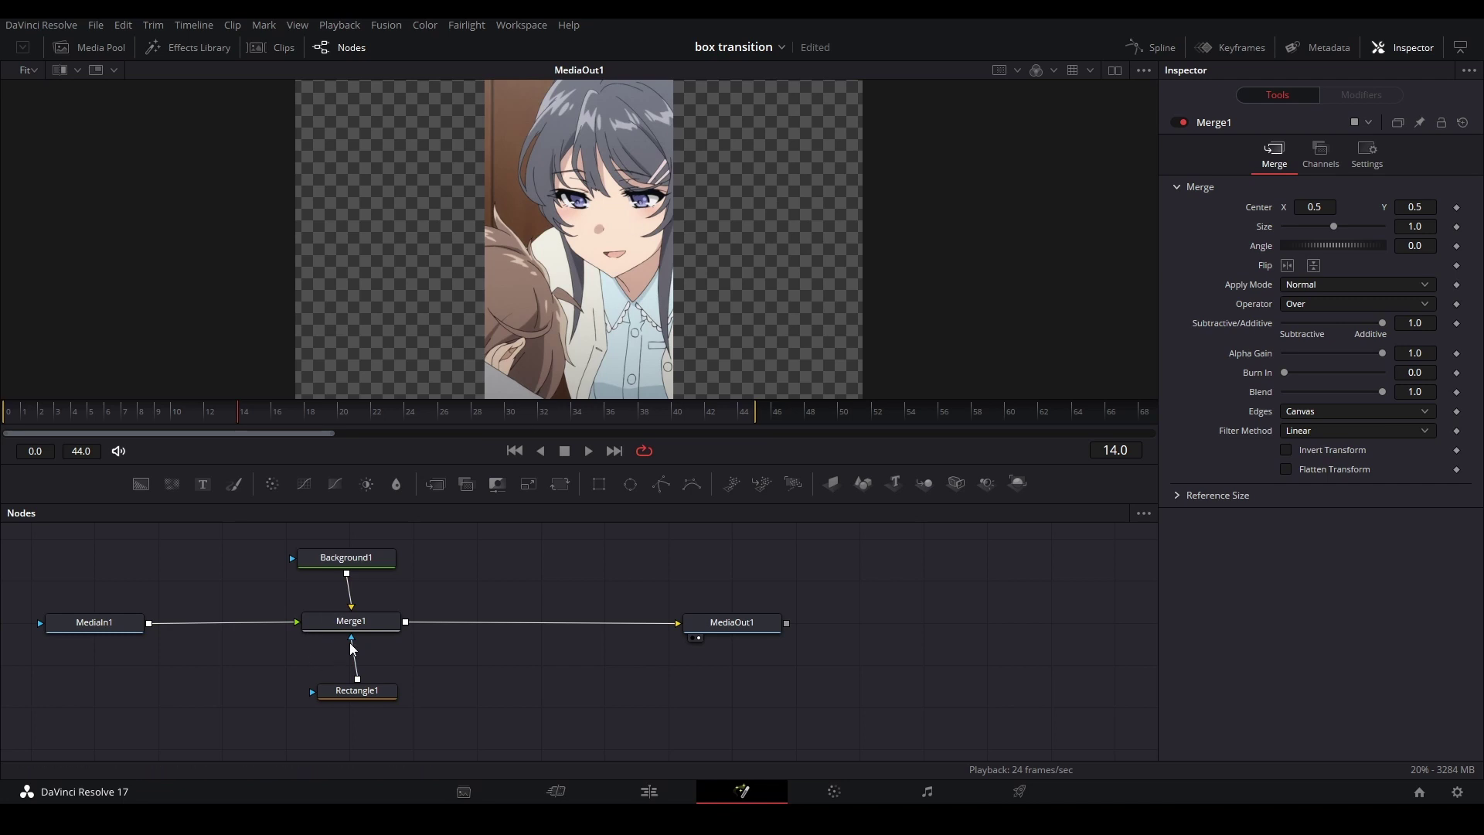
# Add a Transform node between Merge1 and MediaOut1 in Compound Clip 2's composition.
pyautogui.hotkey('shift', 'space')
pyautogui.write('trans')
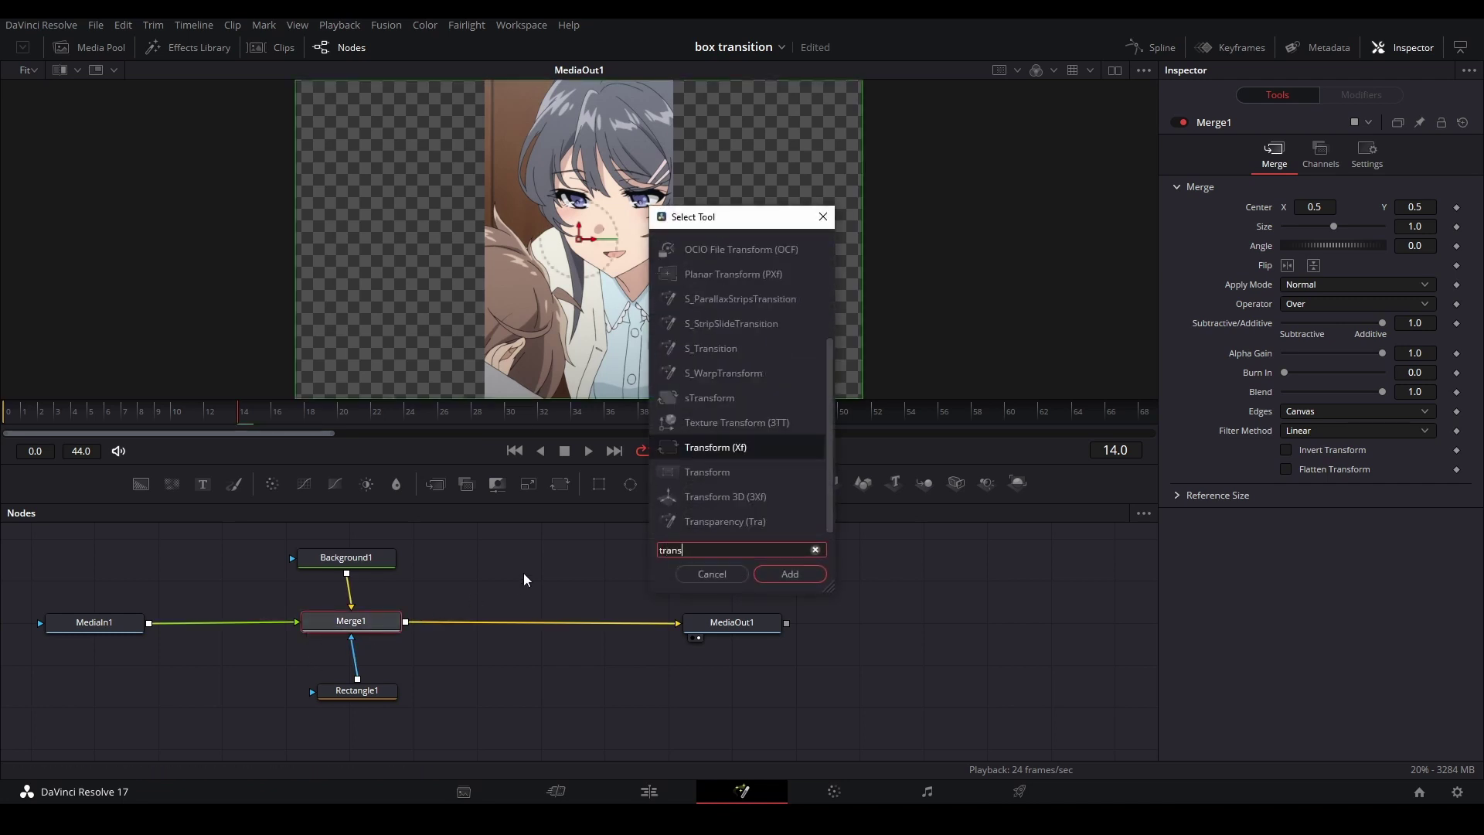
pyautogui.press('Return')
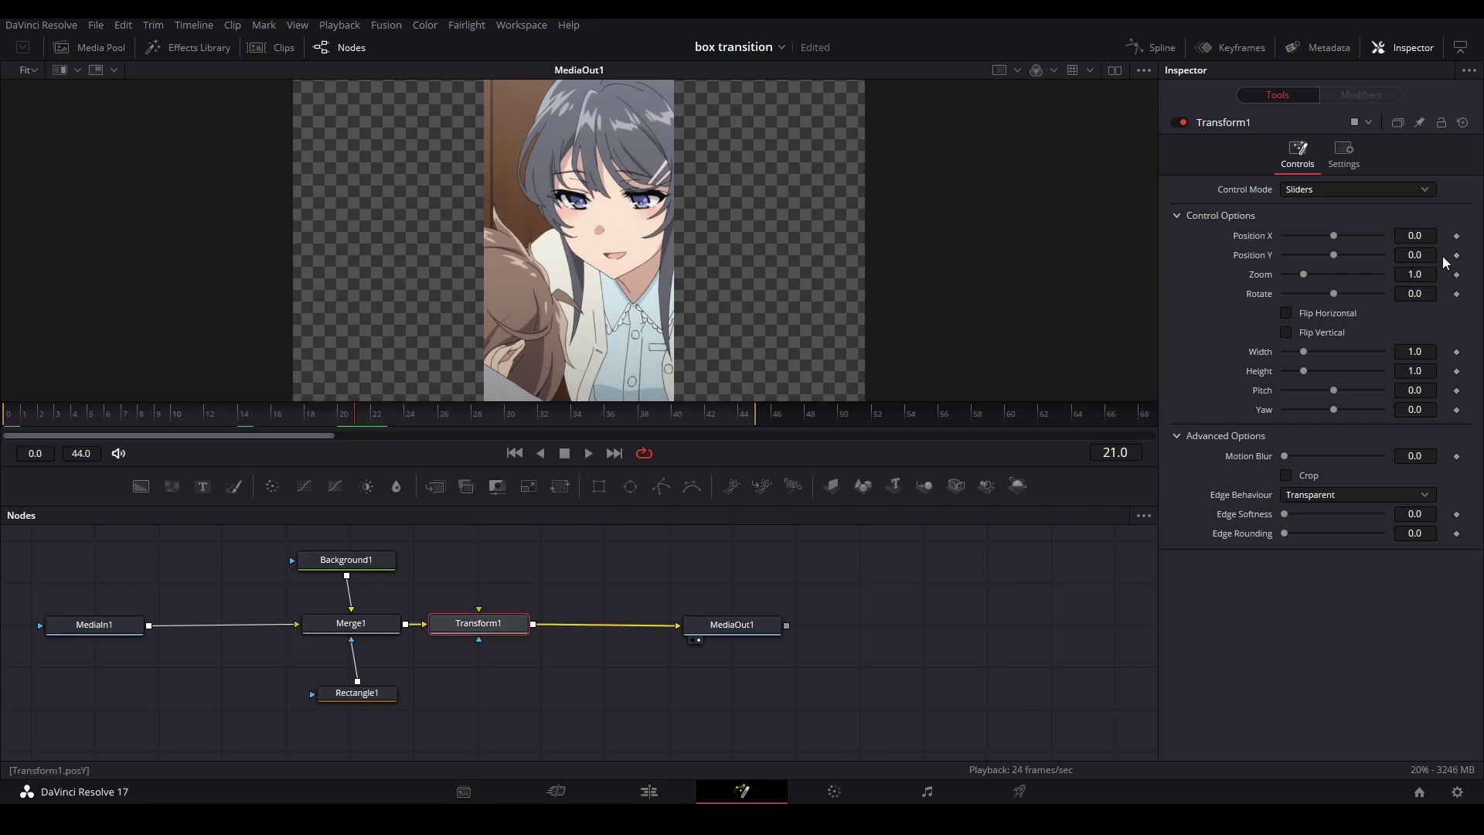
# Keyframe Position Y of Compound Clip 2's Transform1 at 0.0 on frame 21 and move the playhead to frame 0.
pyautogui.click(1459, 257)
pyautogui.moveTo(112, 421); pyautogui.dragTo(10, 421)
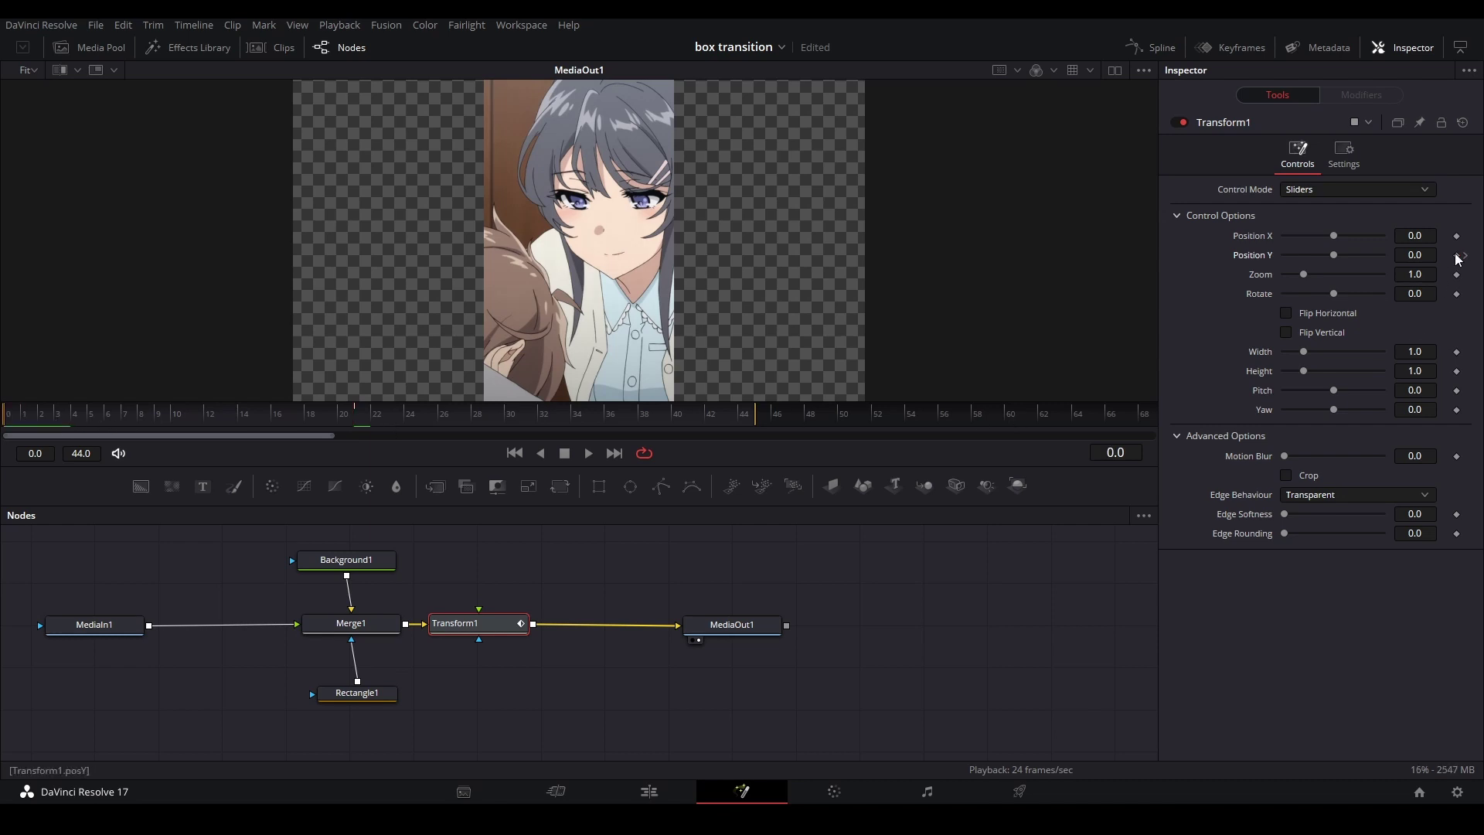
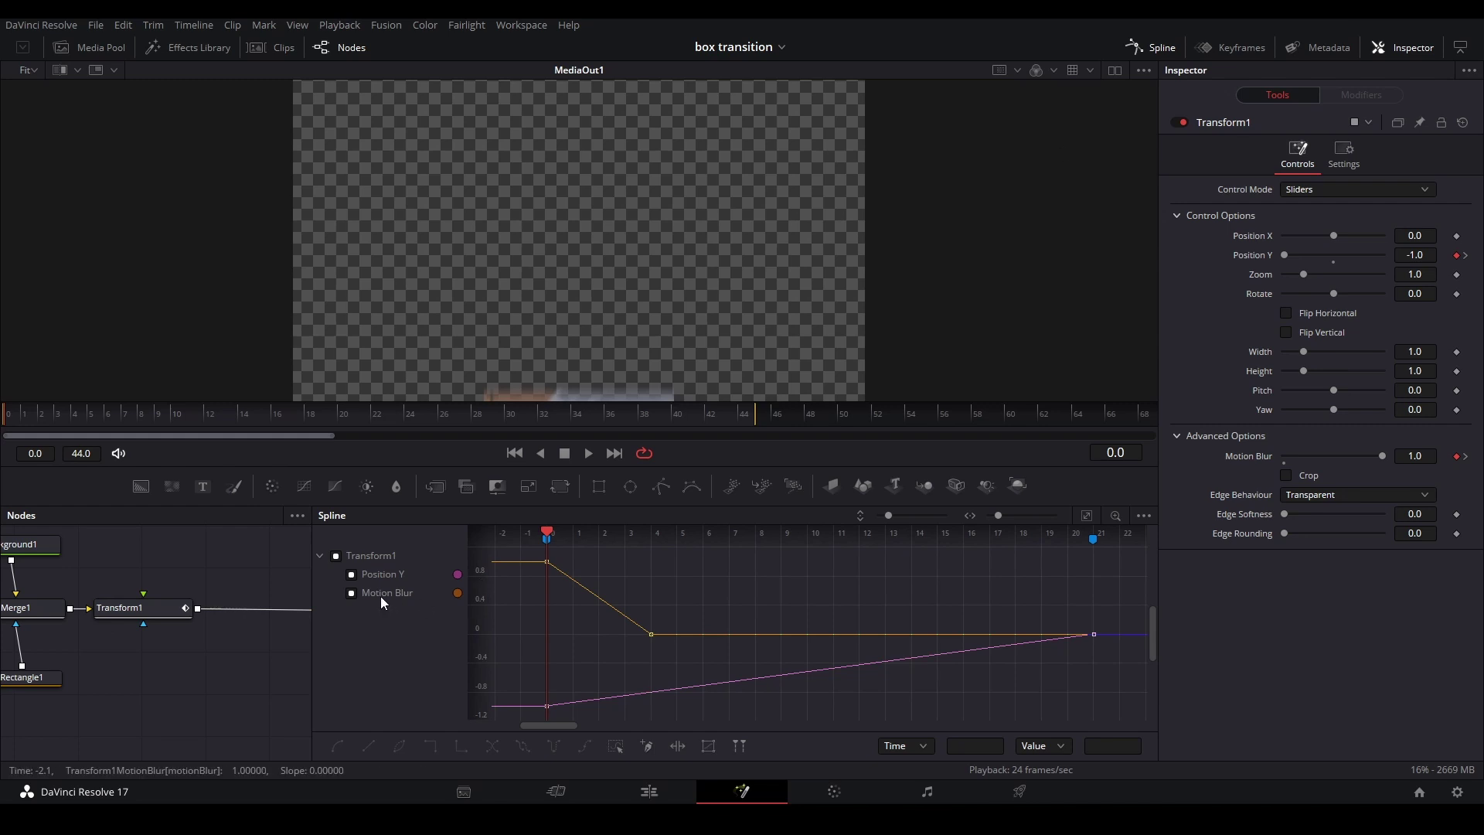
# Smooth only Transform1's Position Y curve into a steep rise at frame 0 easing out toward frame 21, and play it back.
pyautogui.click(351, 593)
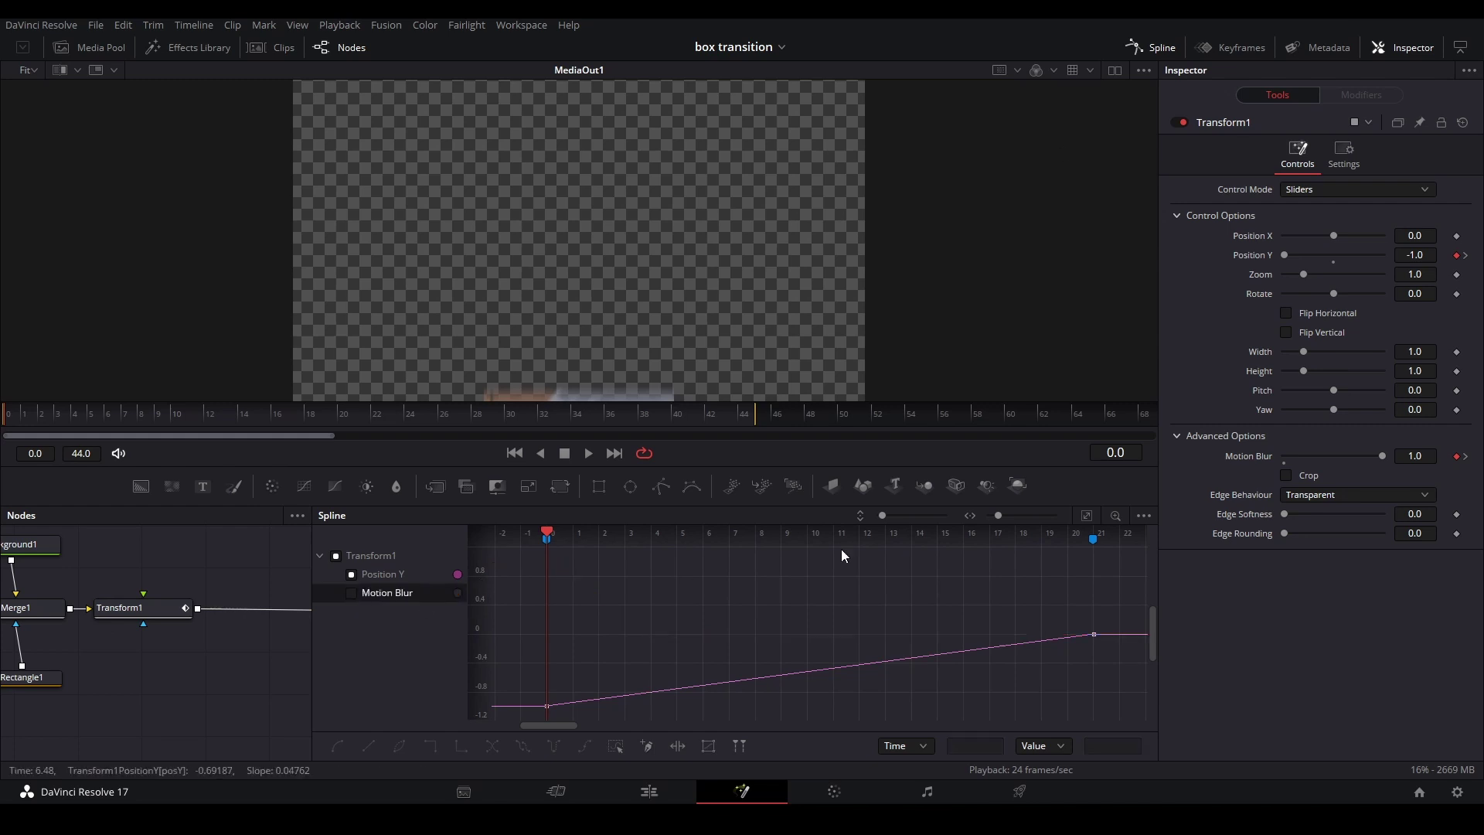
pyautogui.click(1087, 515)
pyautogui.moveTo(1118, 546); pyautogui.dragTo(554, 702)
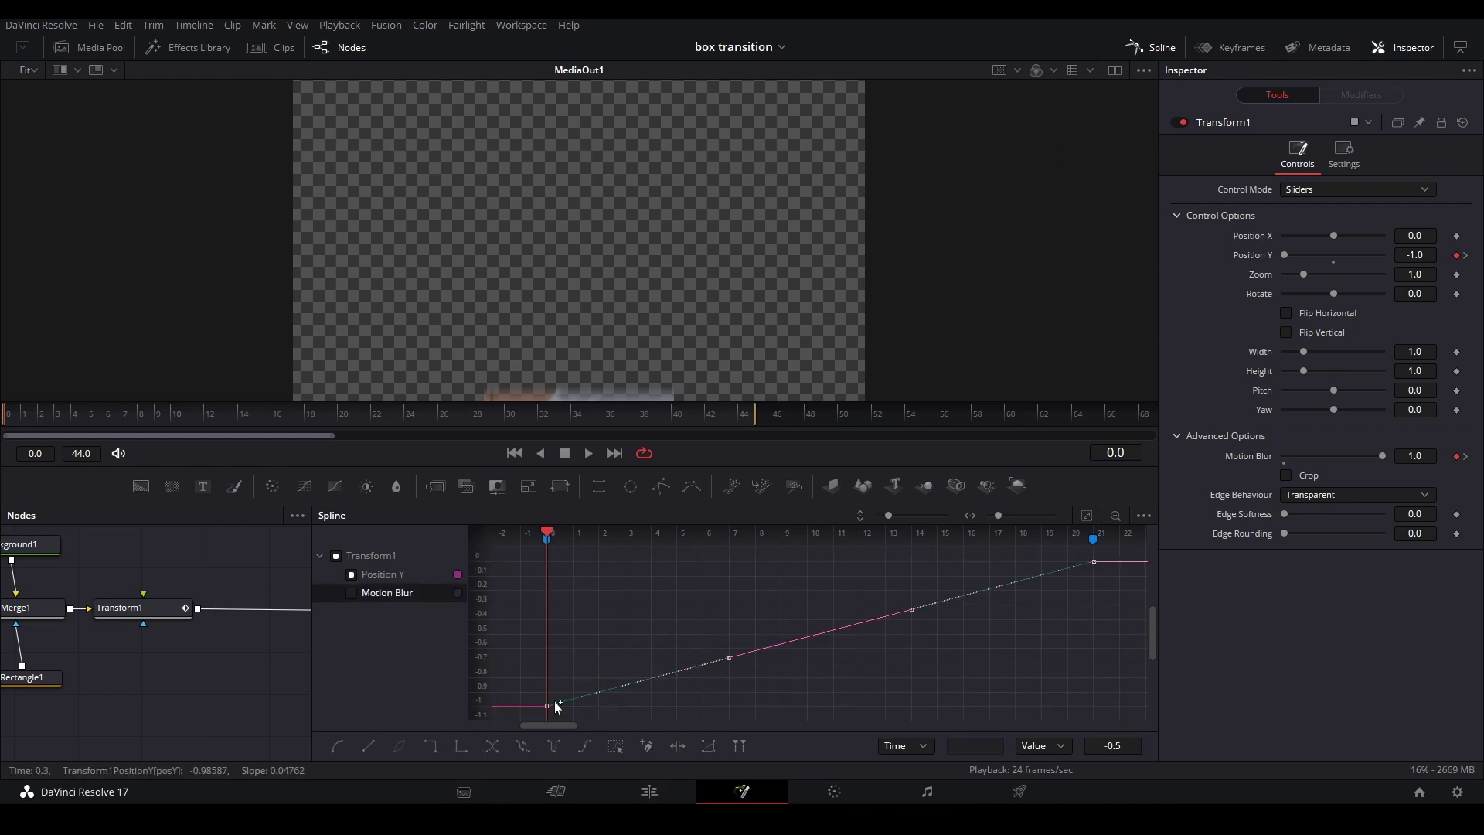
pyautogui.hotkey('shift', 's')
pyautogui.moveTo(721, 712); pyautogui.dragTo(549, 570)
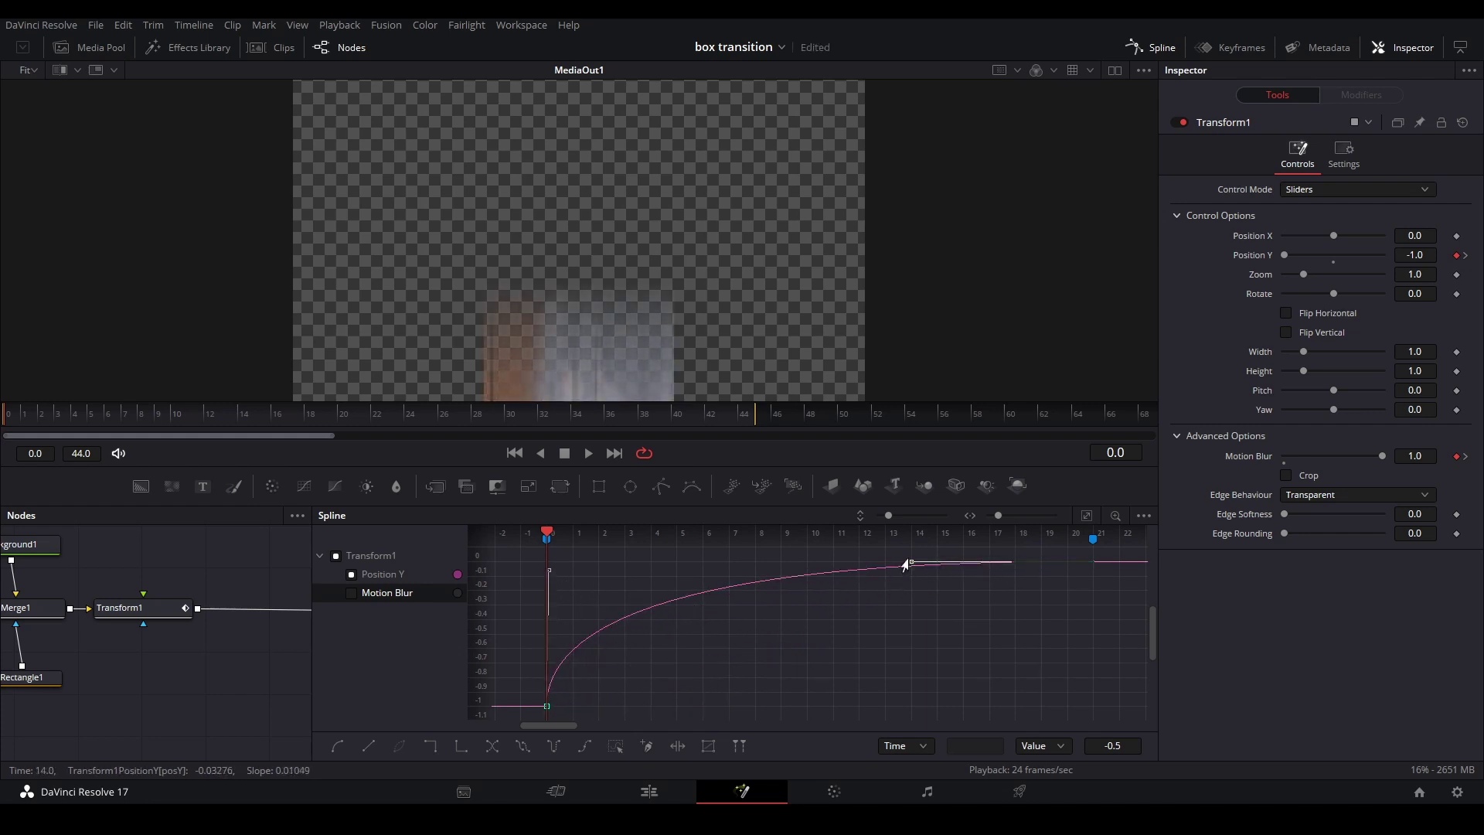
pyautogui.moveTo(913, 561); pyautogui.dragTo(707, 567)
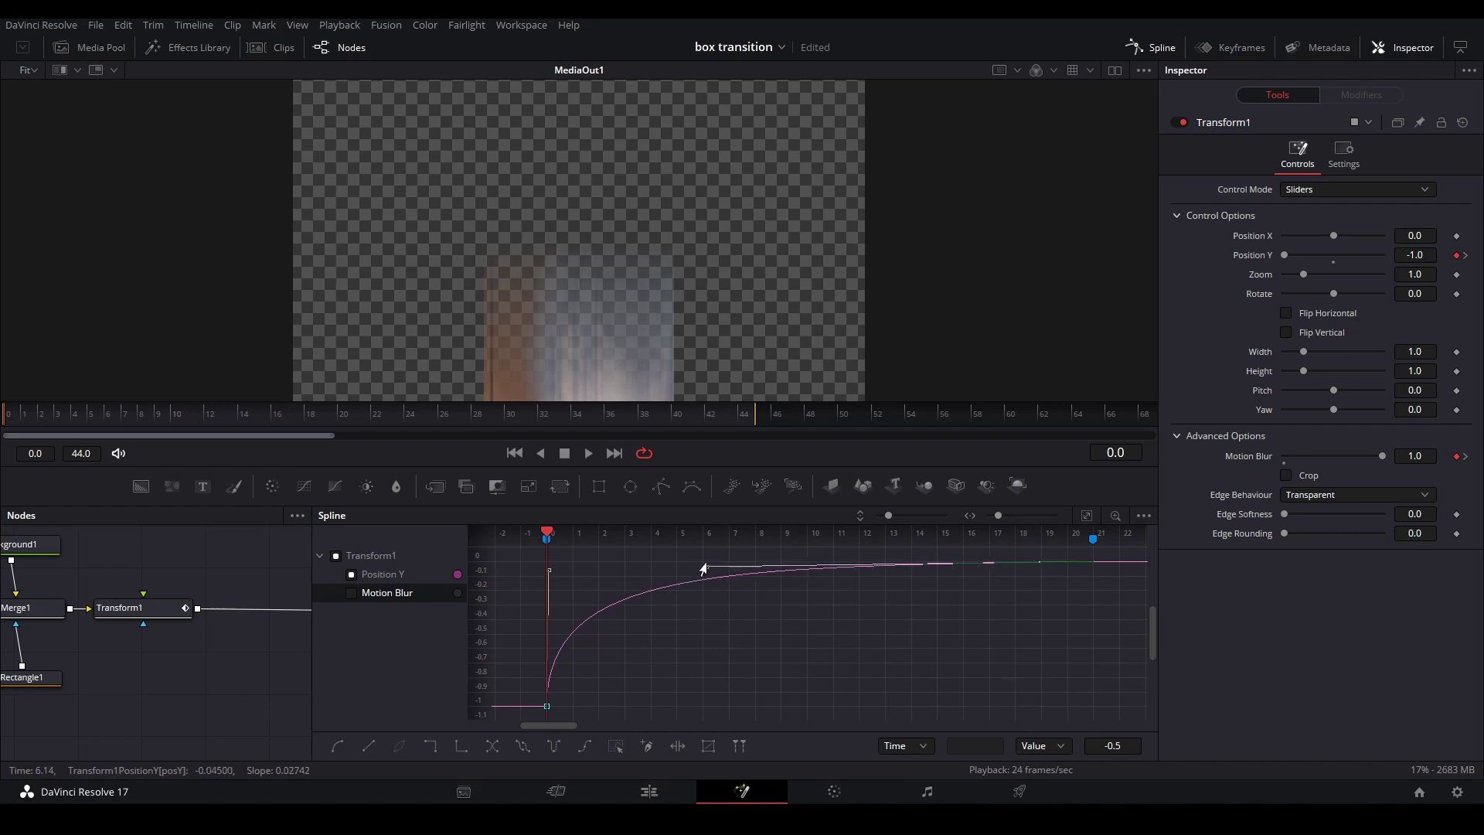
pyautogui.press('space')
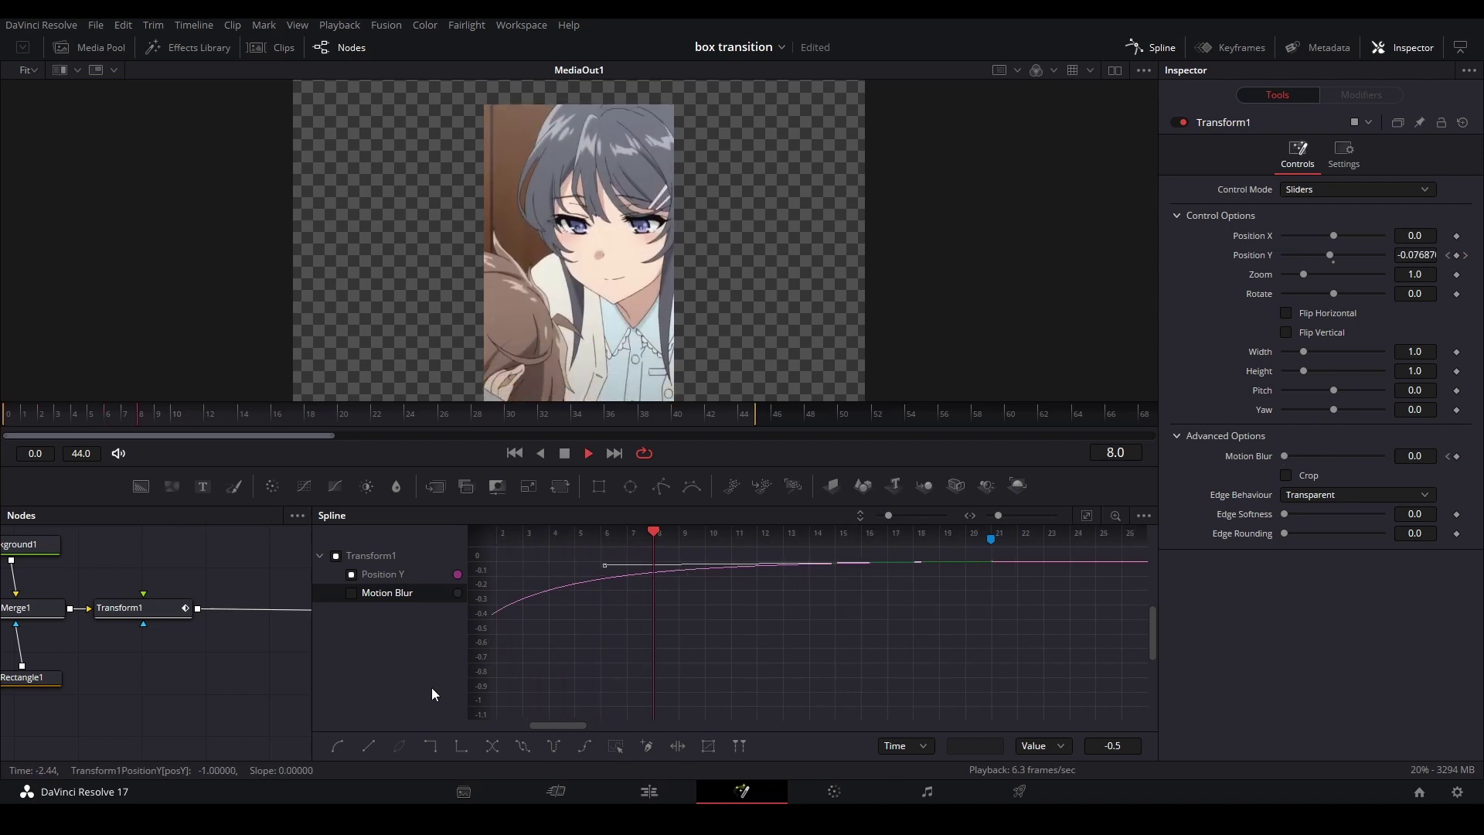
pyautogui.press('space')
# Open Compound Clip 1's Fusion composition from the timeline and copy its Background1, Merge1, Rectangle1 and Transform1 nodes.
pyautogui.click(643, 796)
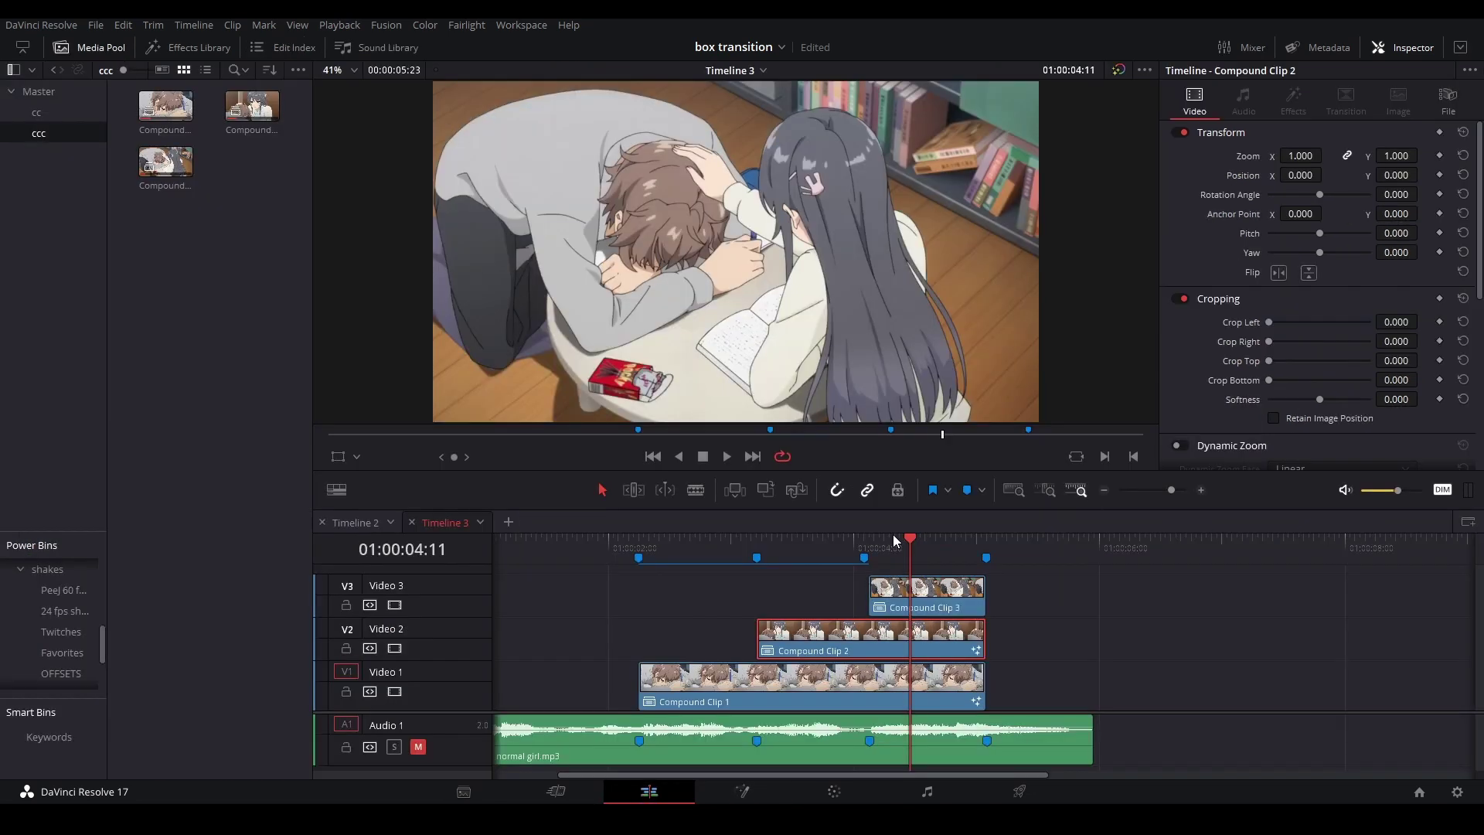
pyautogui.click(878, 539)
pyautogui.rightClick(814, 633)
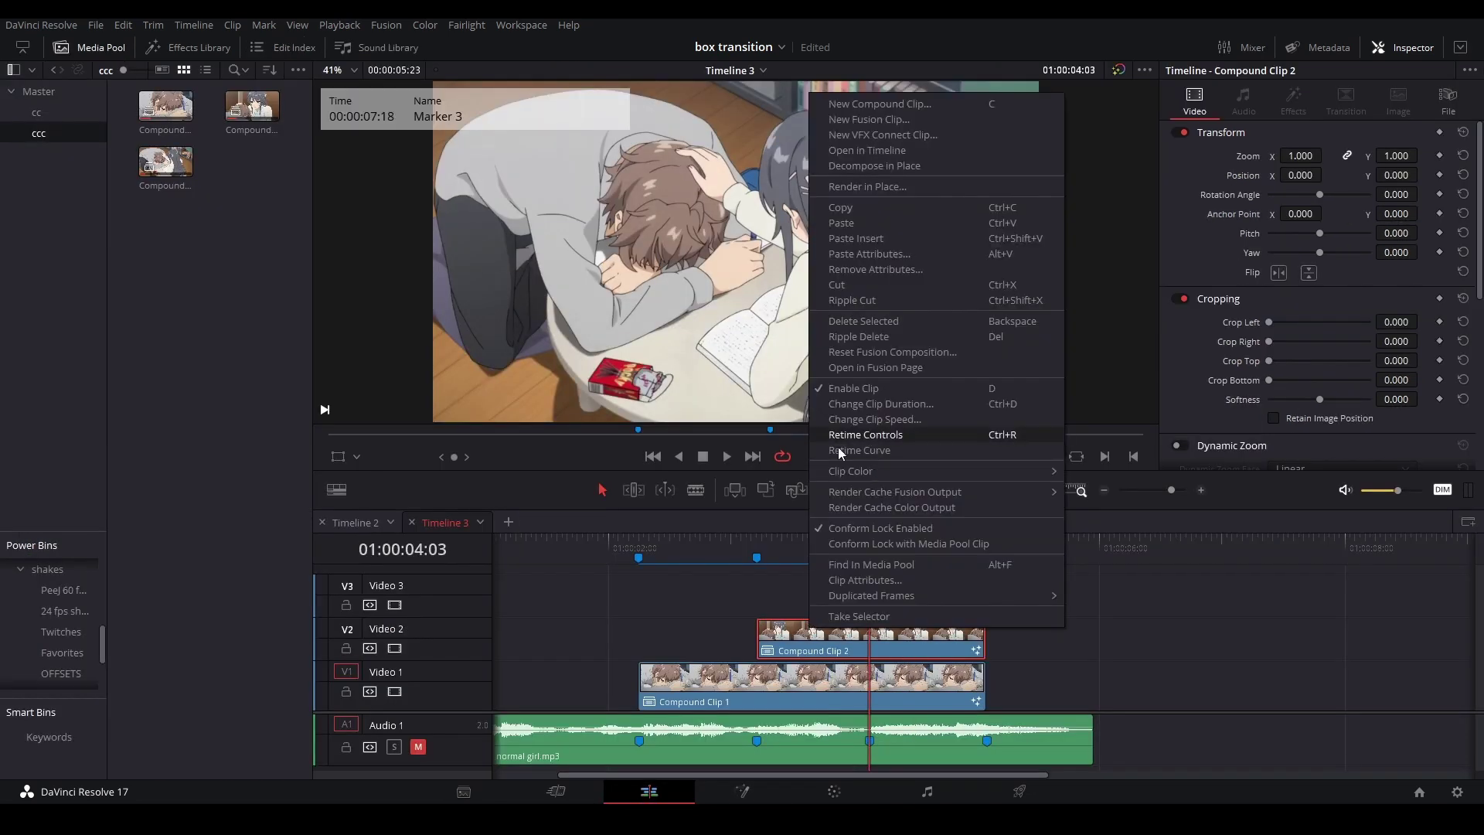
pyautogui.click(712, 609)
pyautogui.click(693, 642)
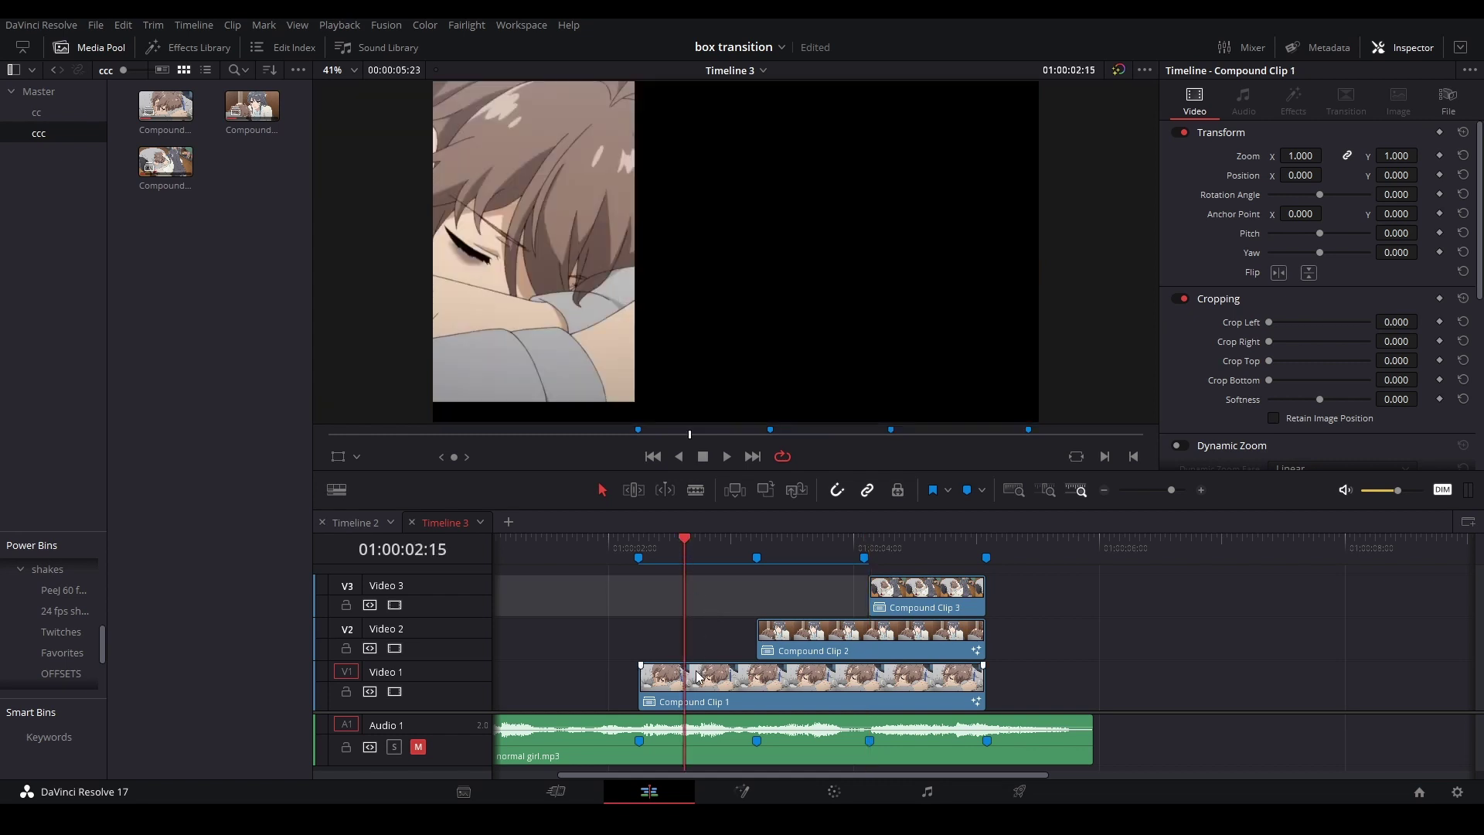
pyautogui.rightClick(698, 678)
pyautogui.click(767, 403)
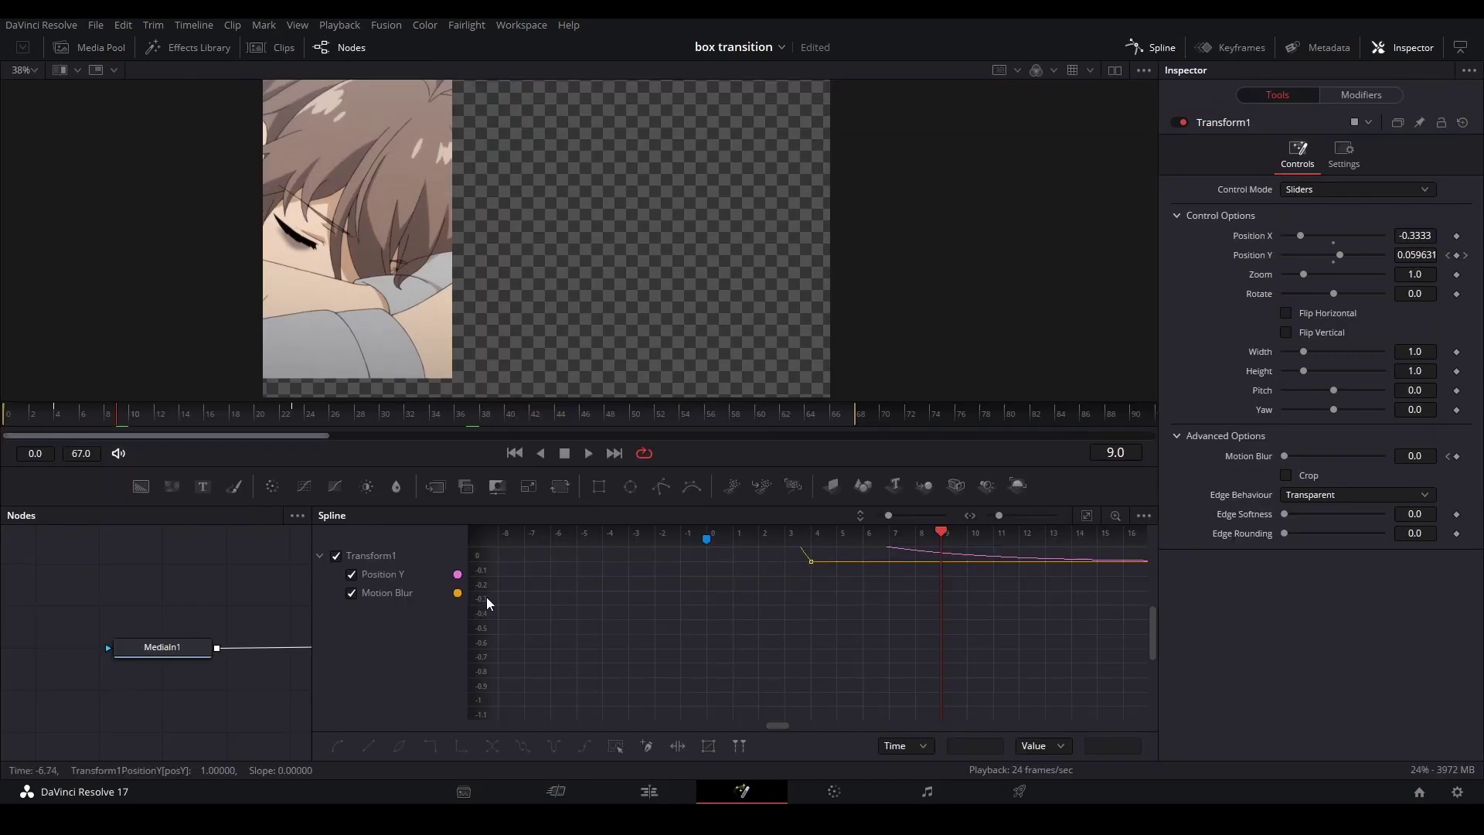
pyautogui.moveTo(61, 551); pyautogui.dragTo(197, 716)
# Open Compound Clip 3 from the timeline as a Fusion composition and close the spline editor.
pyautogui.click(660, 792)
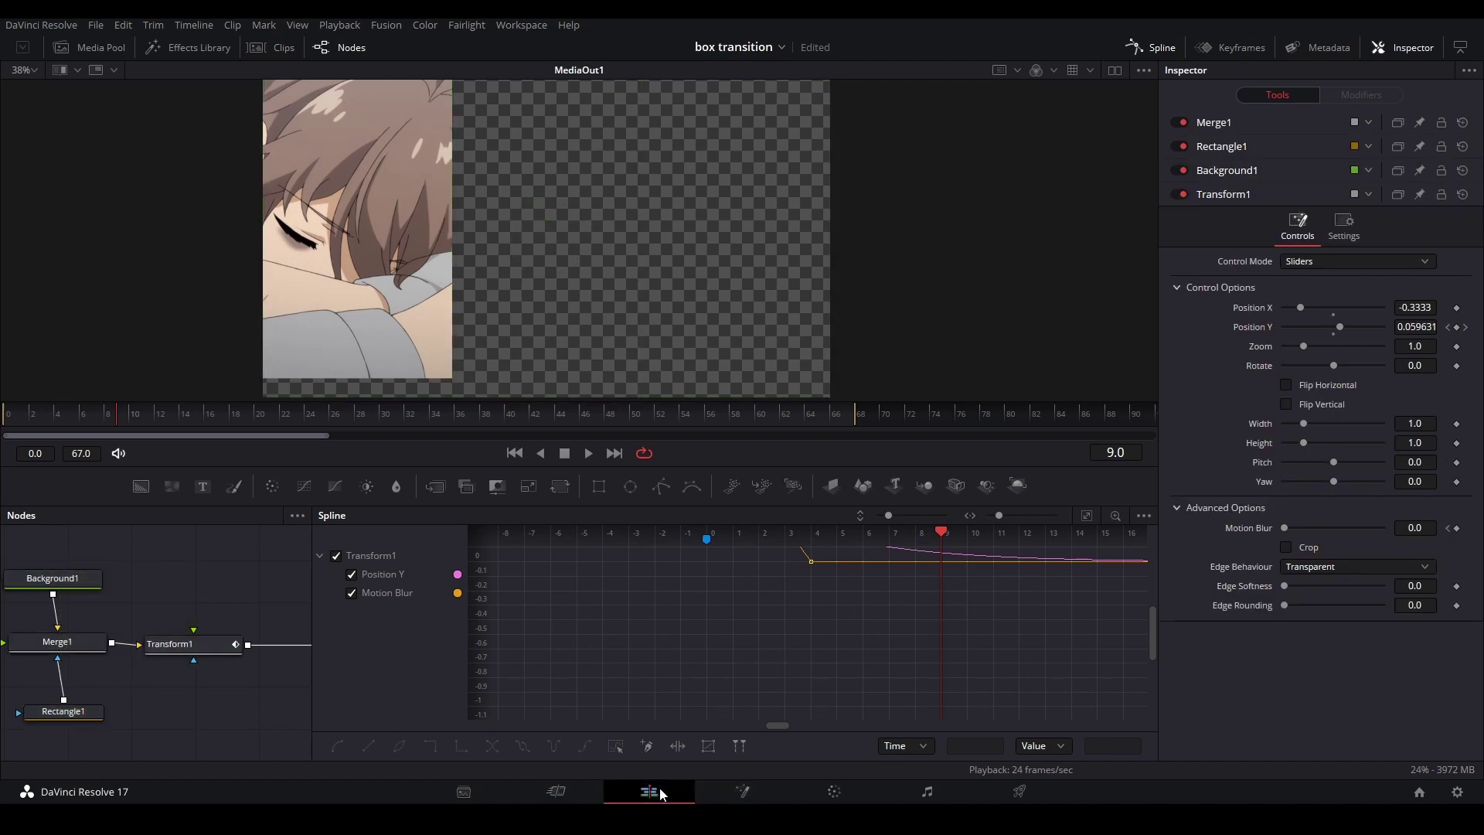
pyautogui.click(930, 538)
pyautogui.rightClick(930, 590)
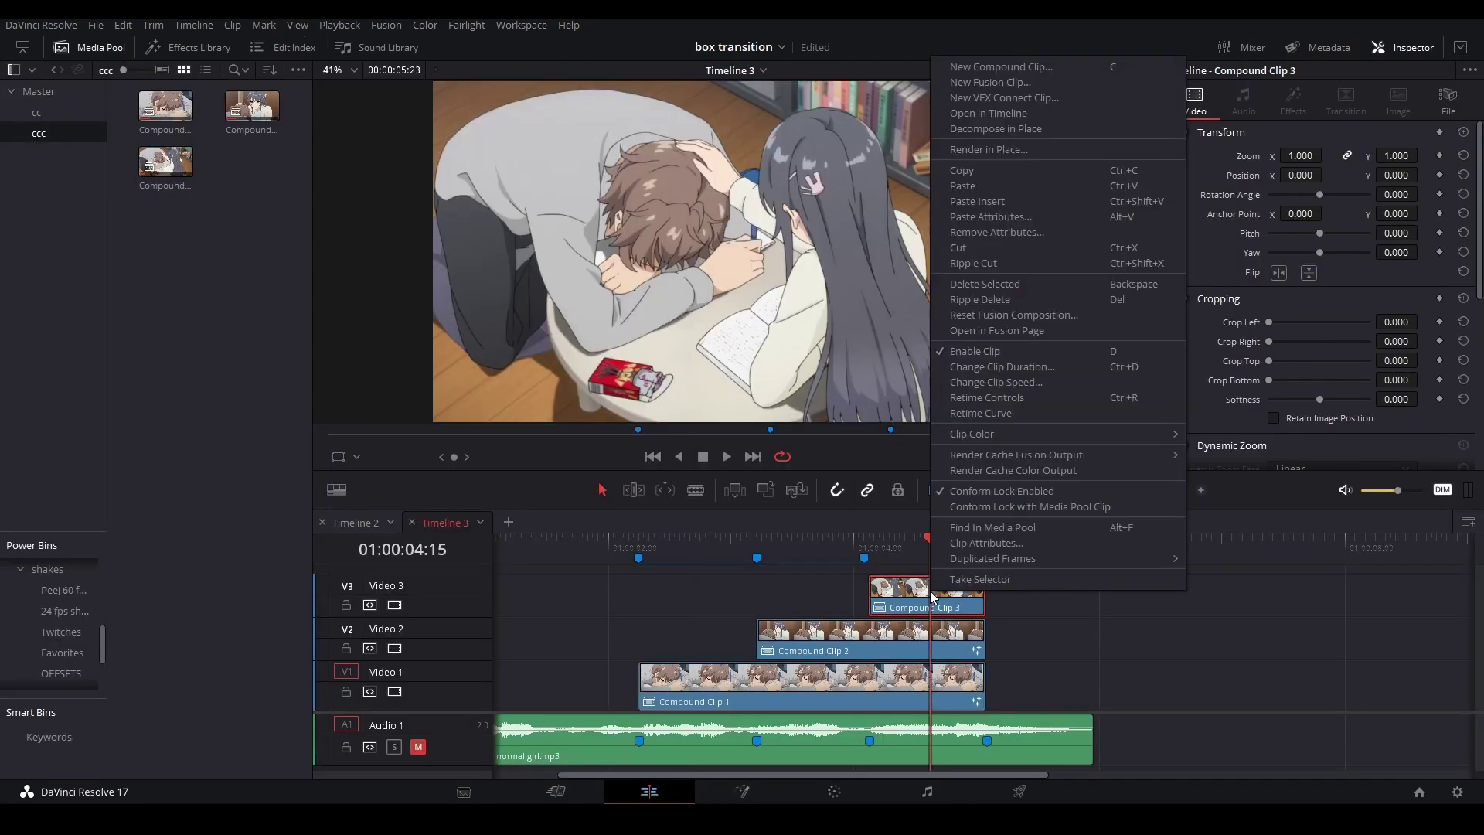
pyautogui.click(985, 331)
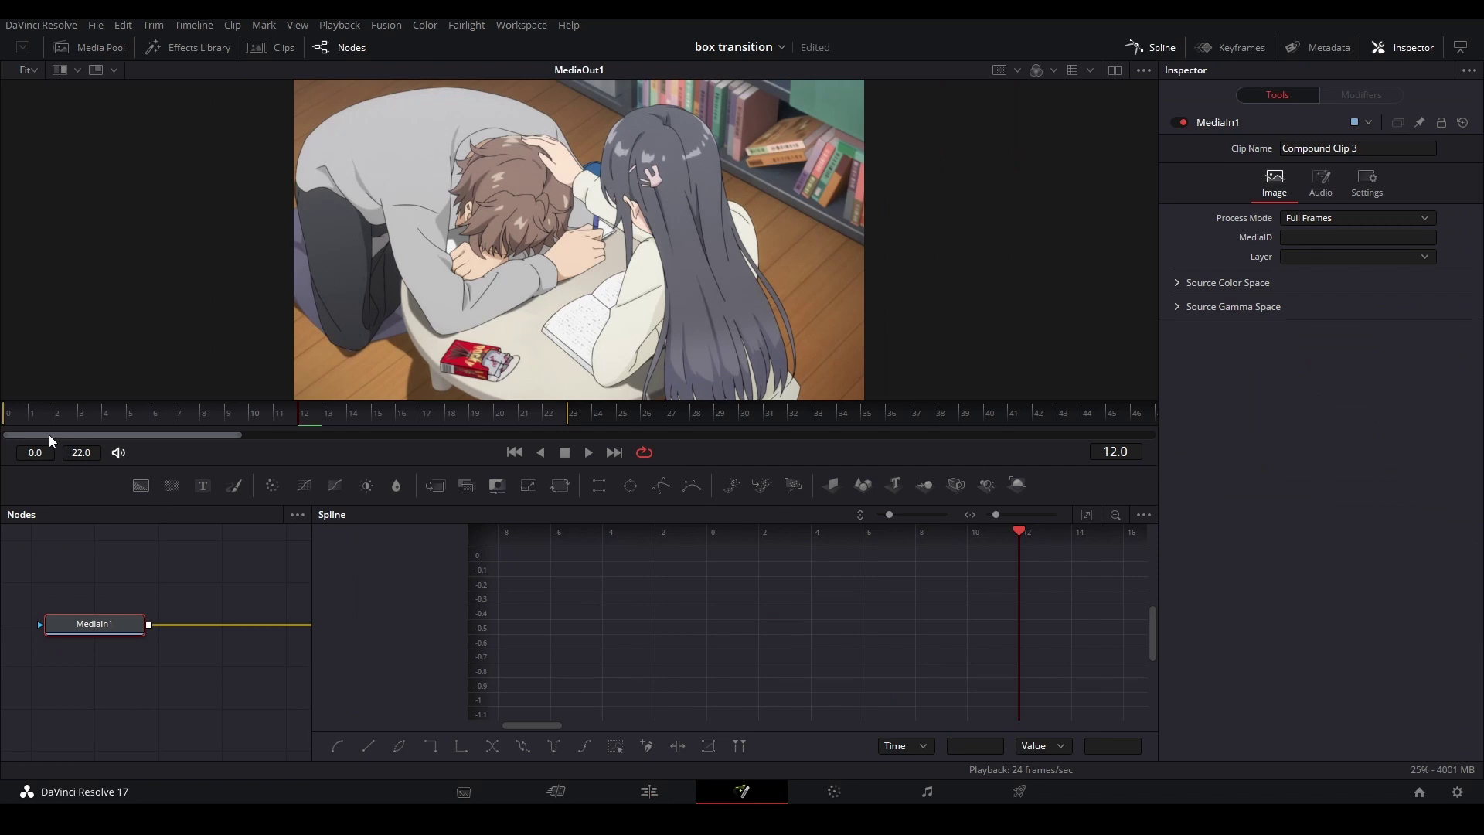
pyautogui.click(1137, 48)
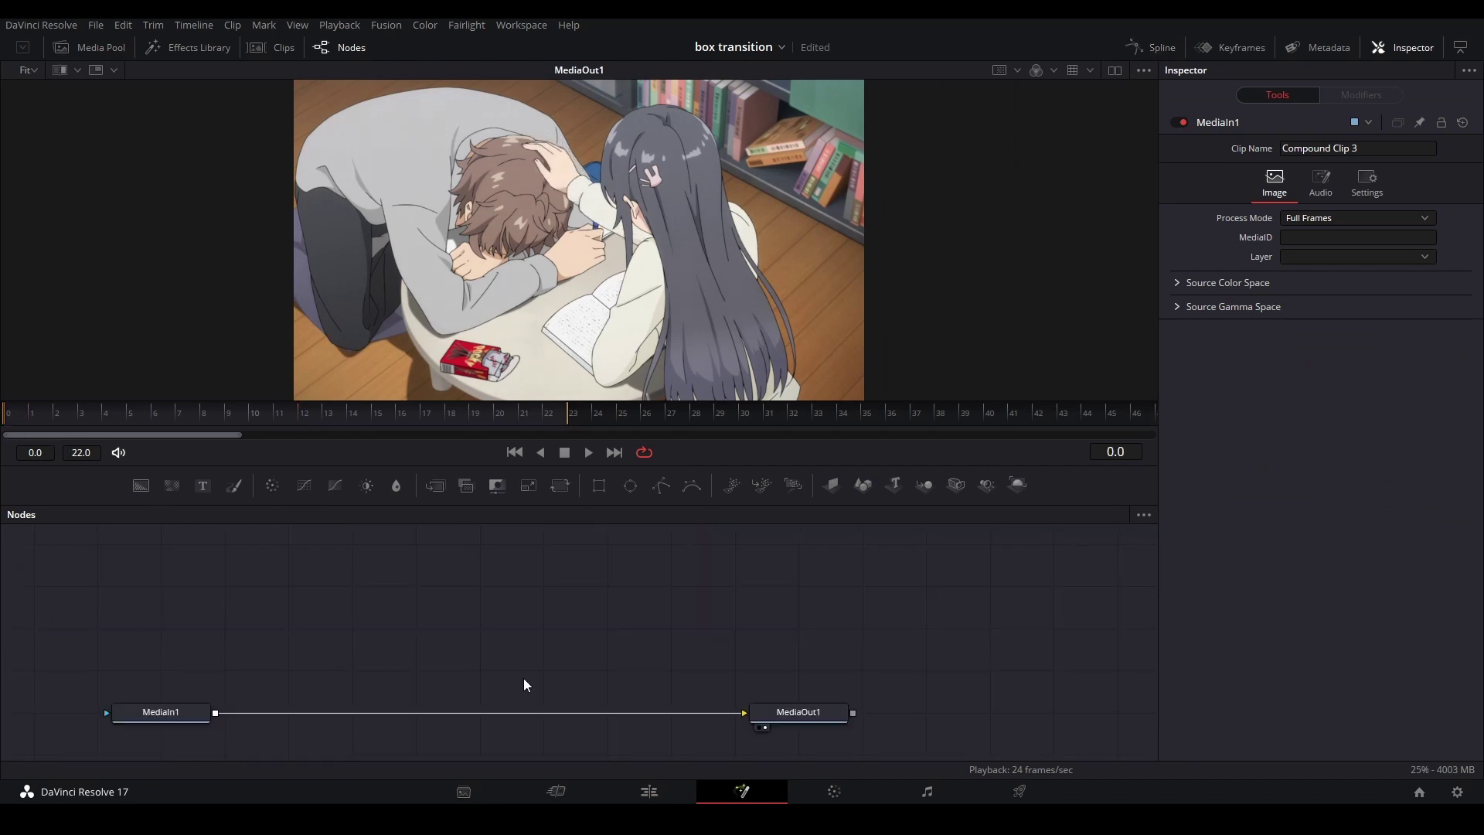
# Paste the copied nodes into Compound Clip 3's composition, connecting MediaIn1 to Merge1's foreground and Transform1's output to MediaOut1.
pyautogui.hotkey('ctrl', 'v')
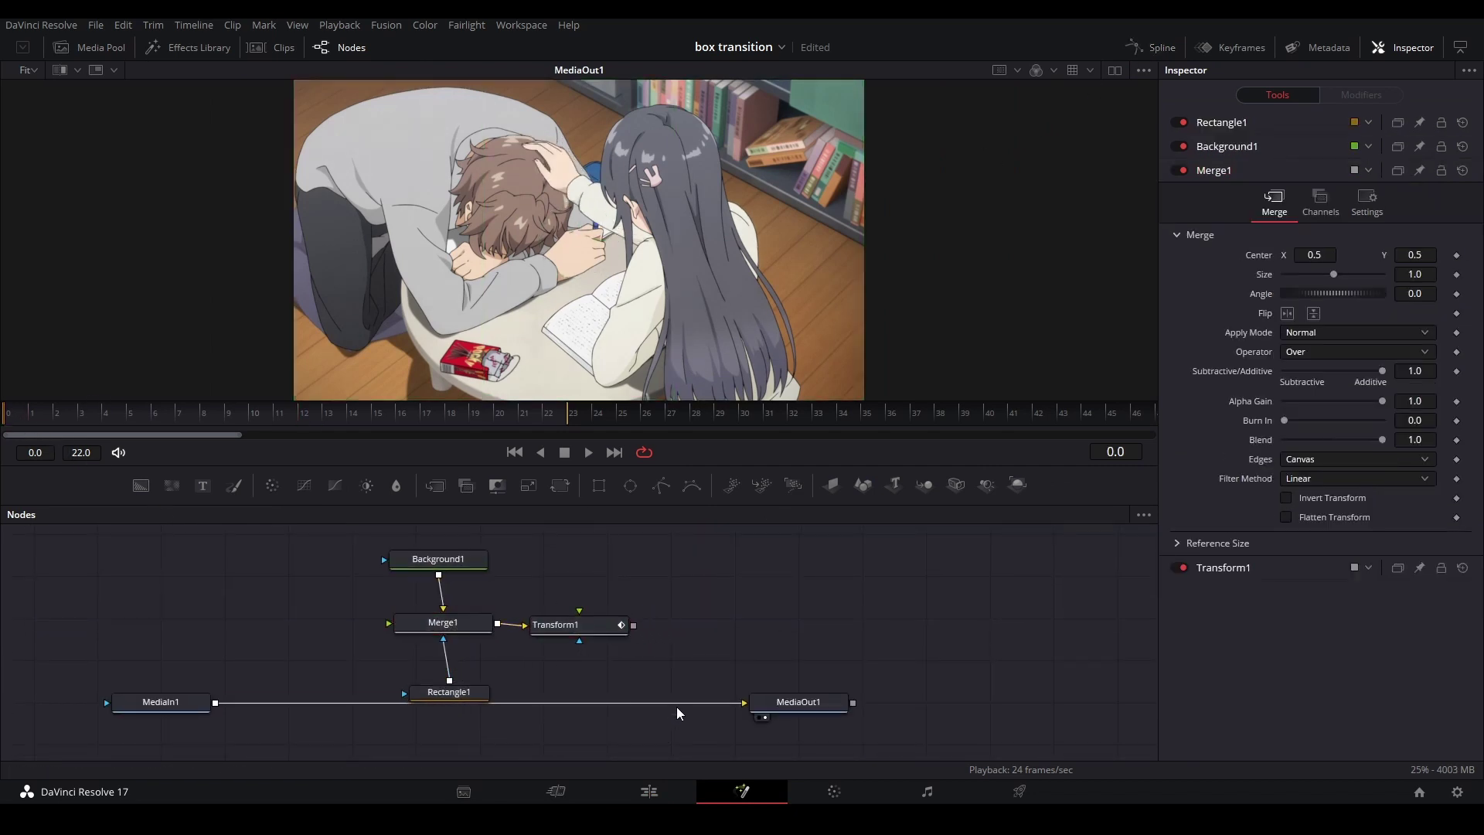
pyautogui.moveTo(676, 703); pyautogui.dragTo(389, 623)
pyautogui.moveTo(634, 625); pyautogui.dragTo(853, 654)
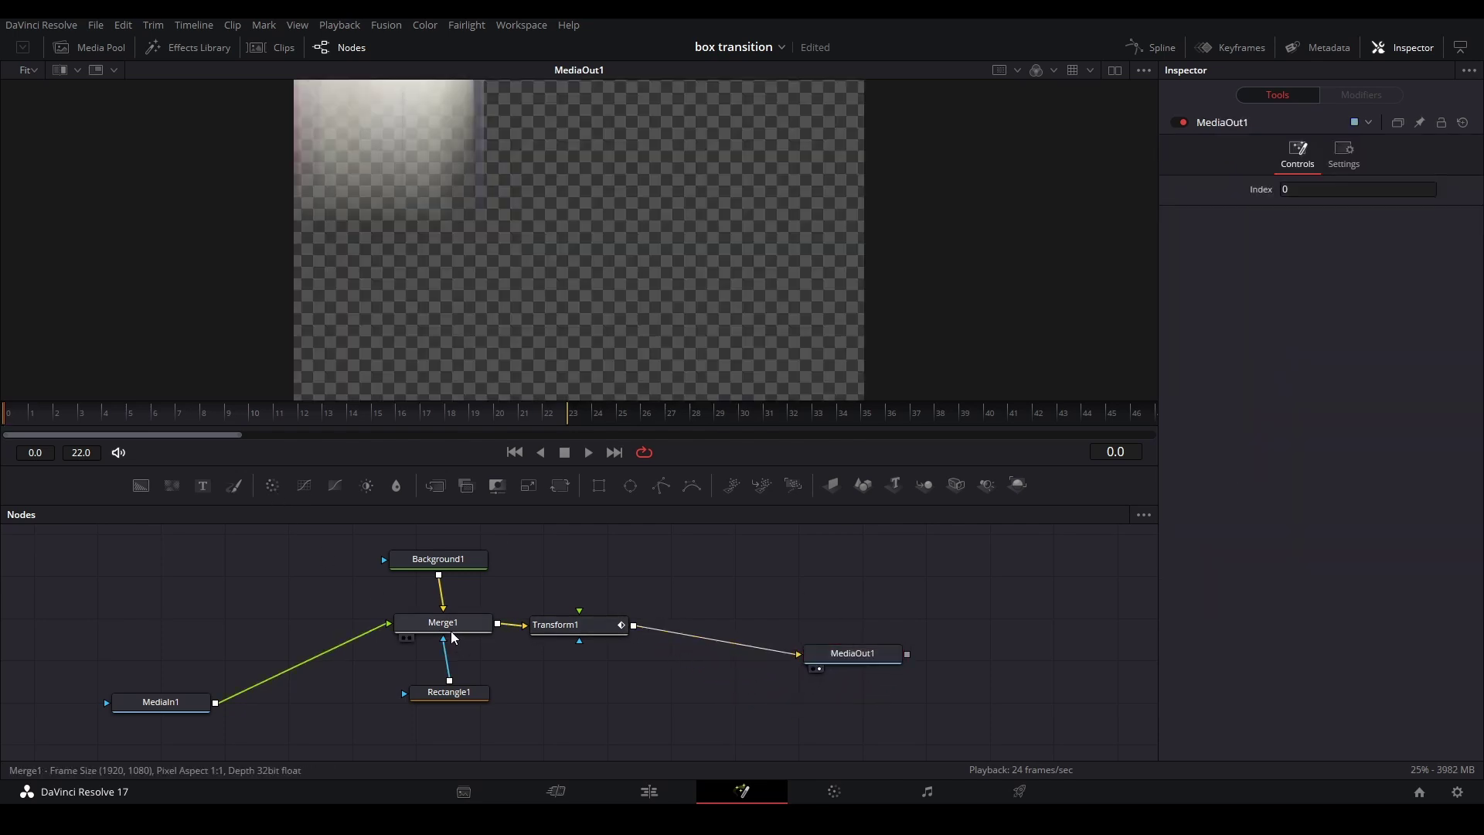
# Set Position X of Compound Clip 3's Transform1 to 0.3333 and play back the strip's animation.
pyautogui.click(551, 628)
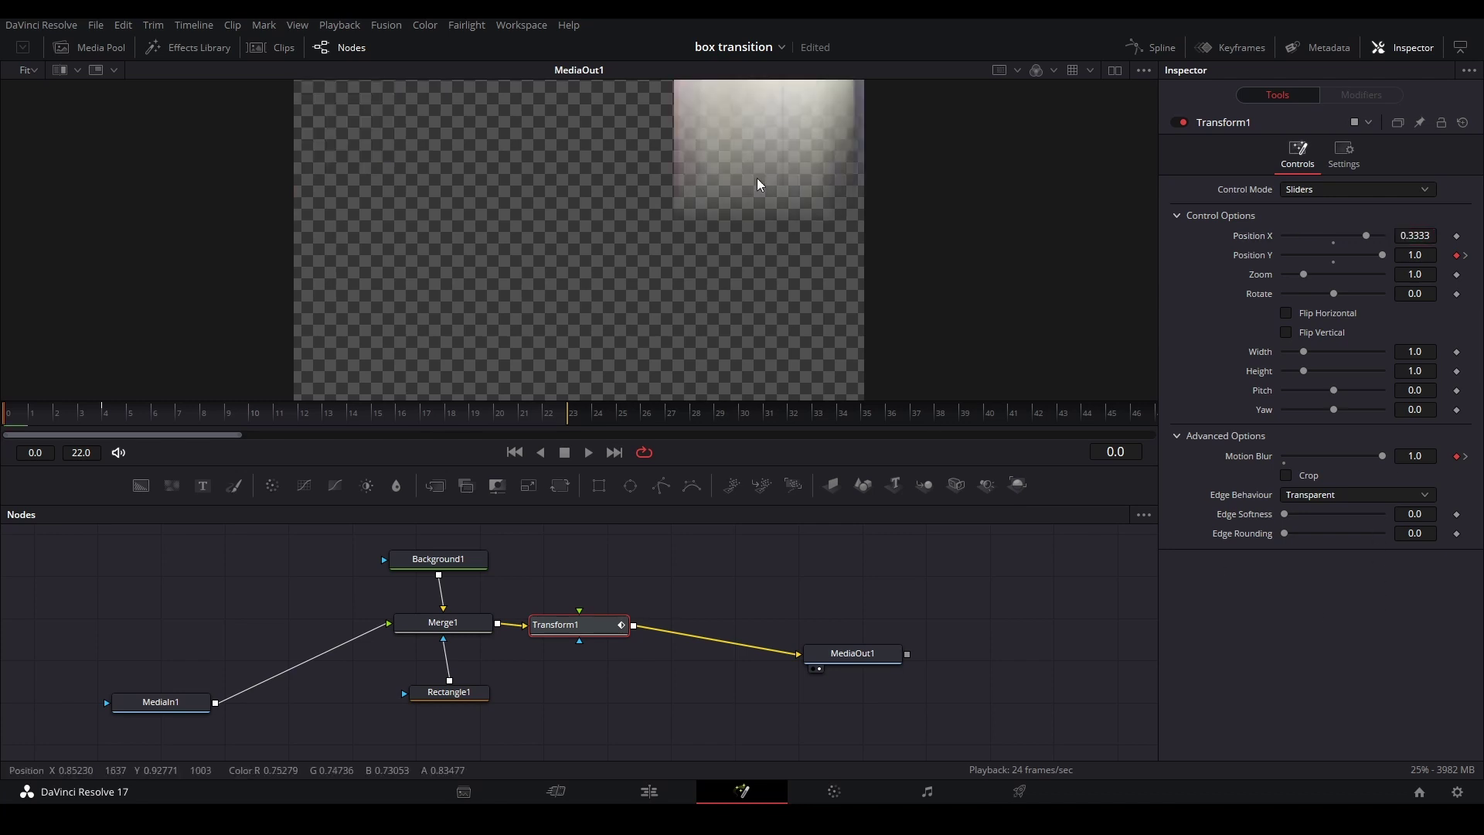
pyautogui.click(695, 754)
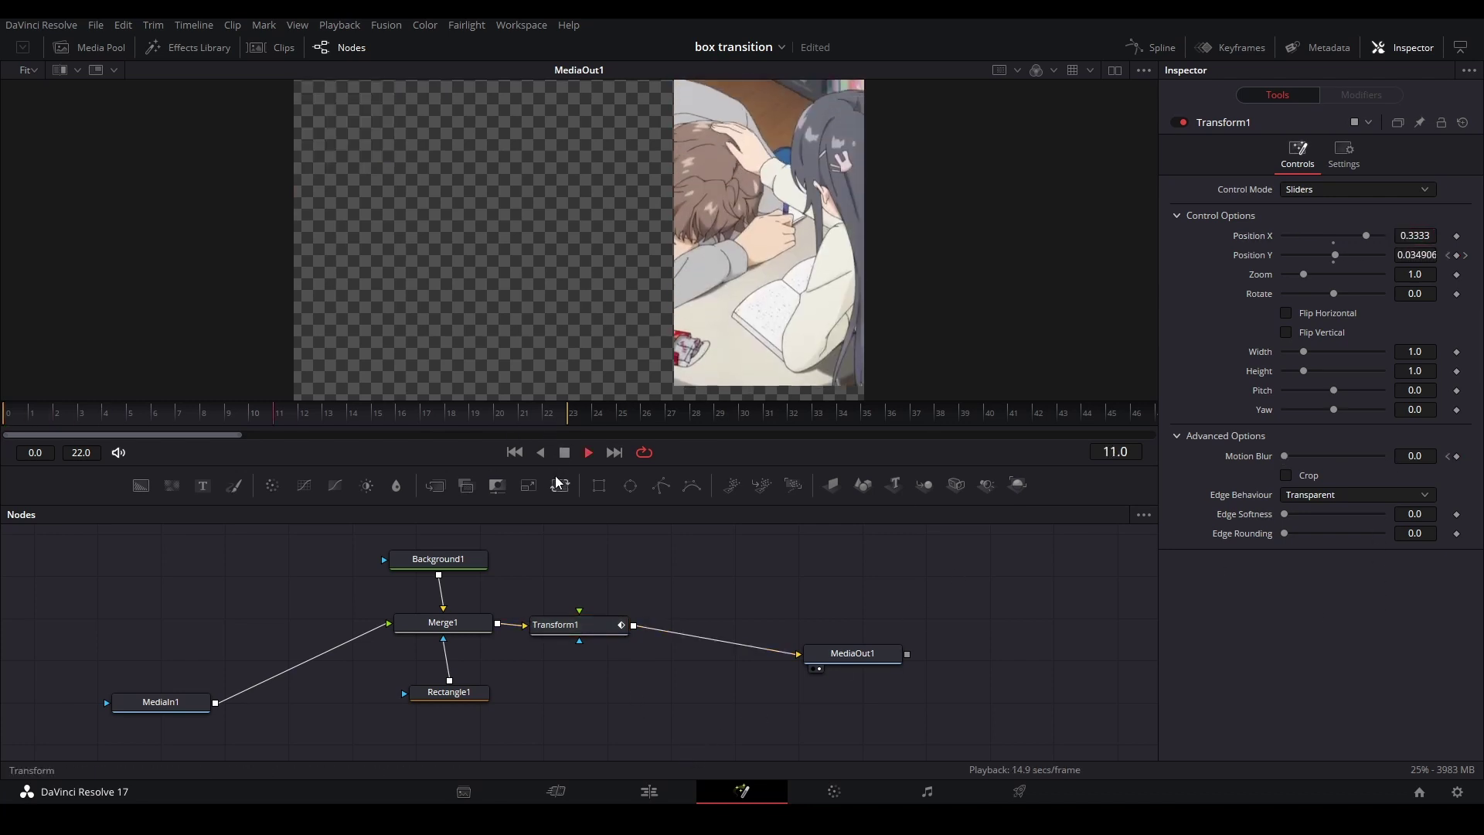
pyautogui.press('space')
# Return to the edit timeline, unmute Audio 1 and play from the start to check the three strips against the music.
pyautogui.click(676, 795)
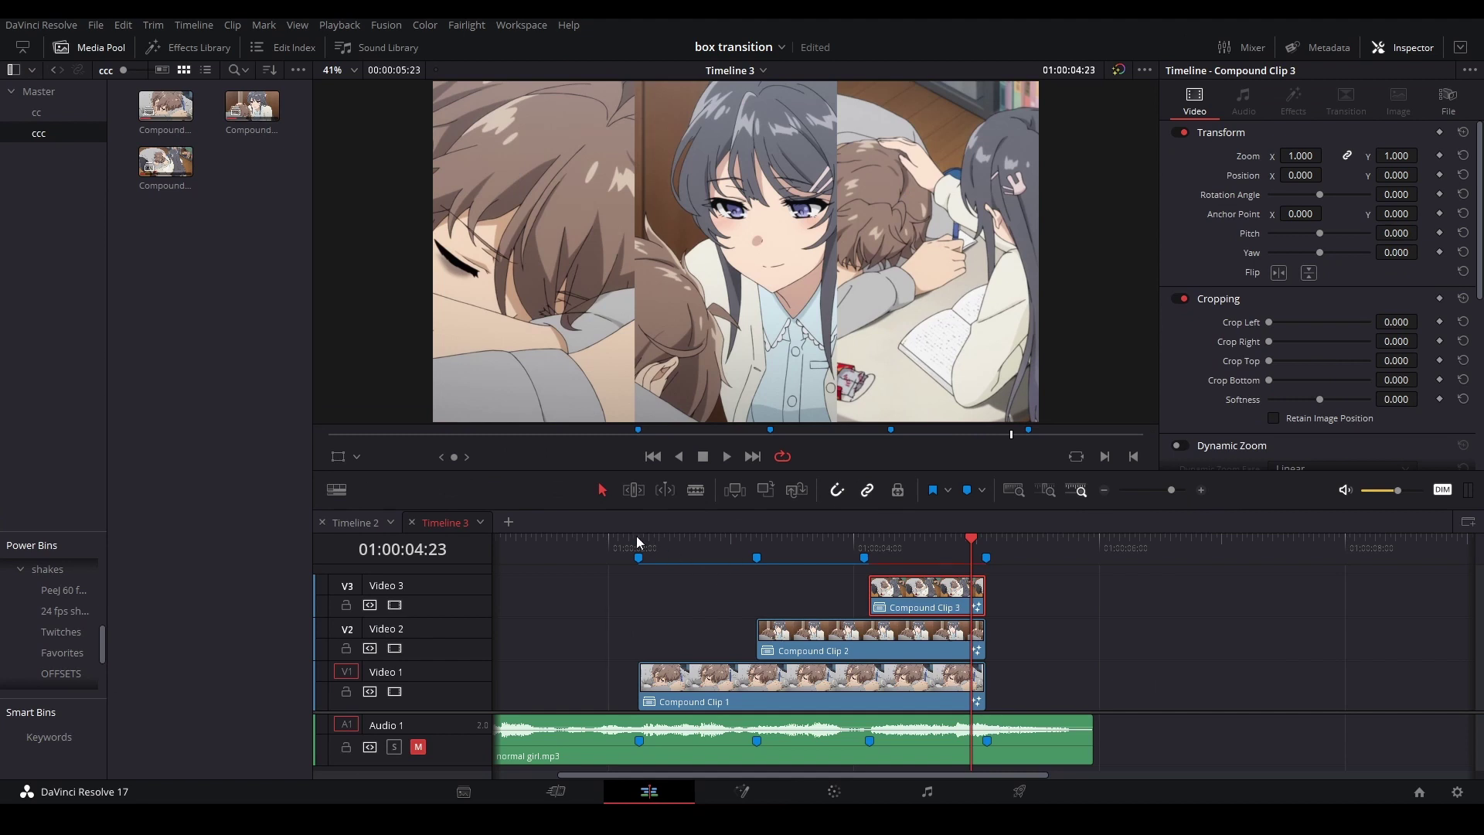
pyautogui.press('Home')
pyautogui.click(418, 747)
pyautogui.press('space')
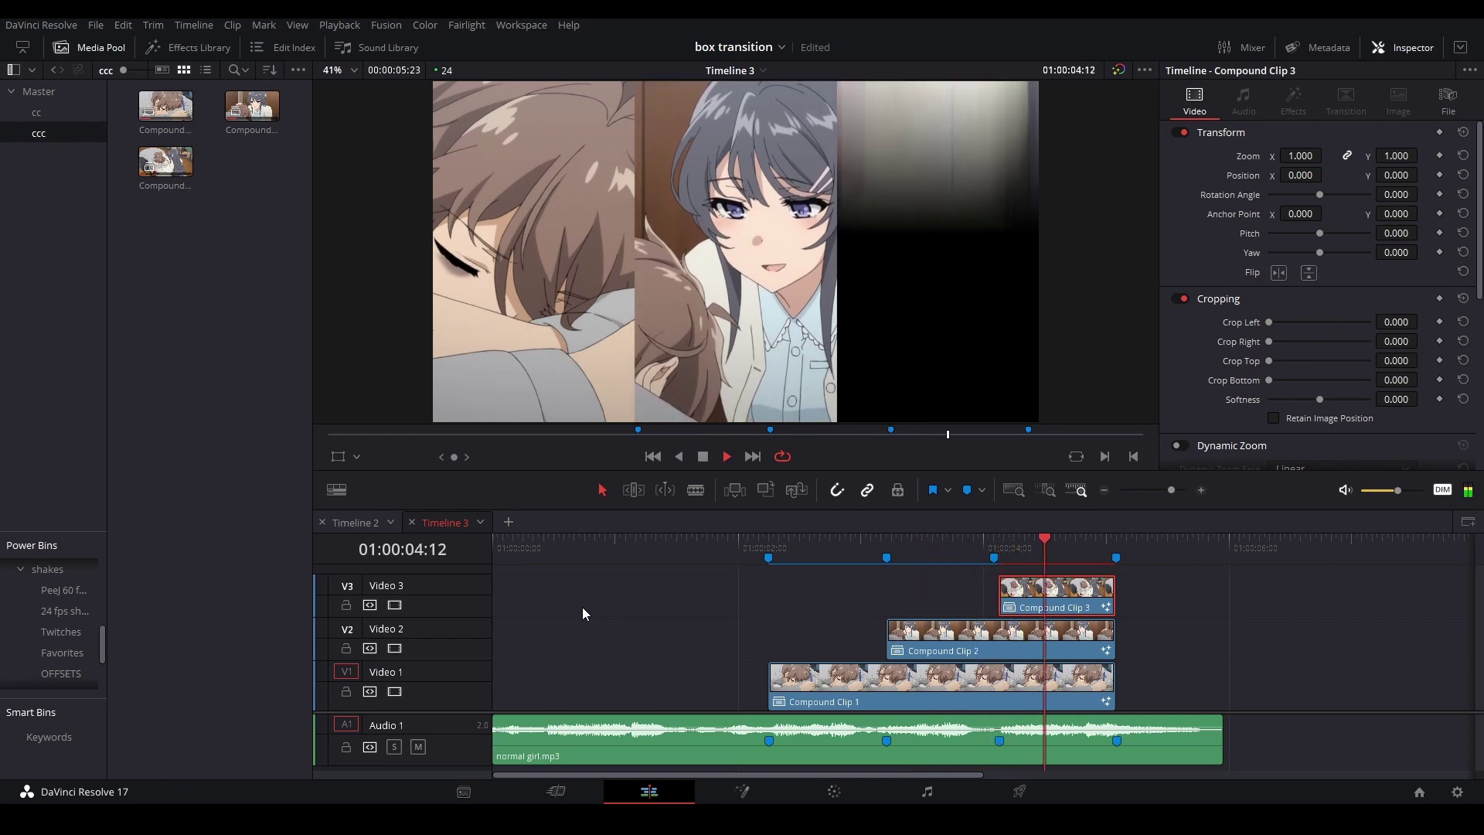
pyautogui.click(941, 550)
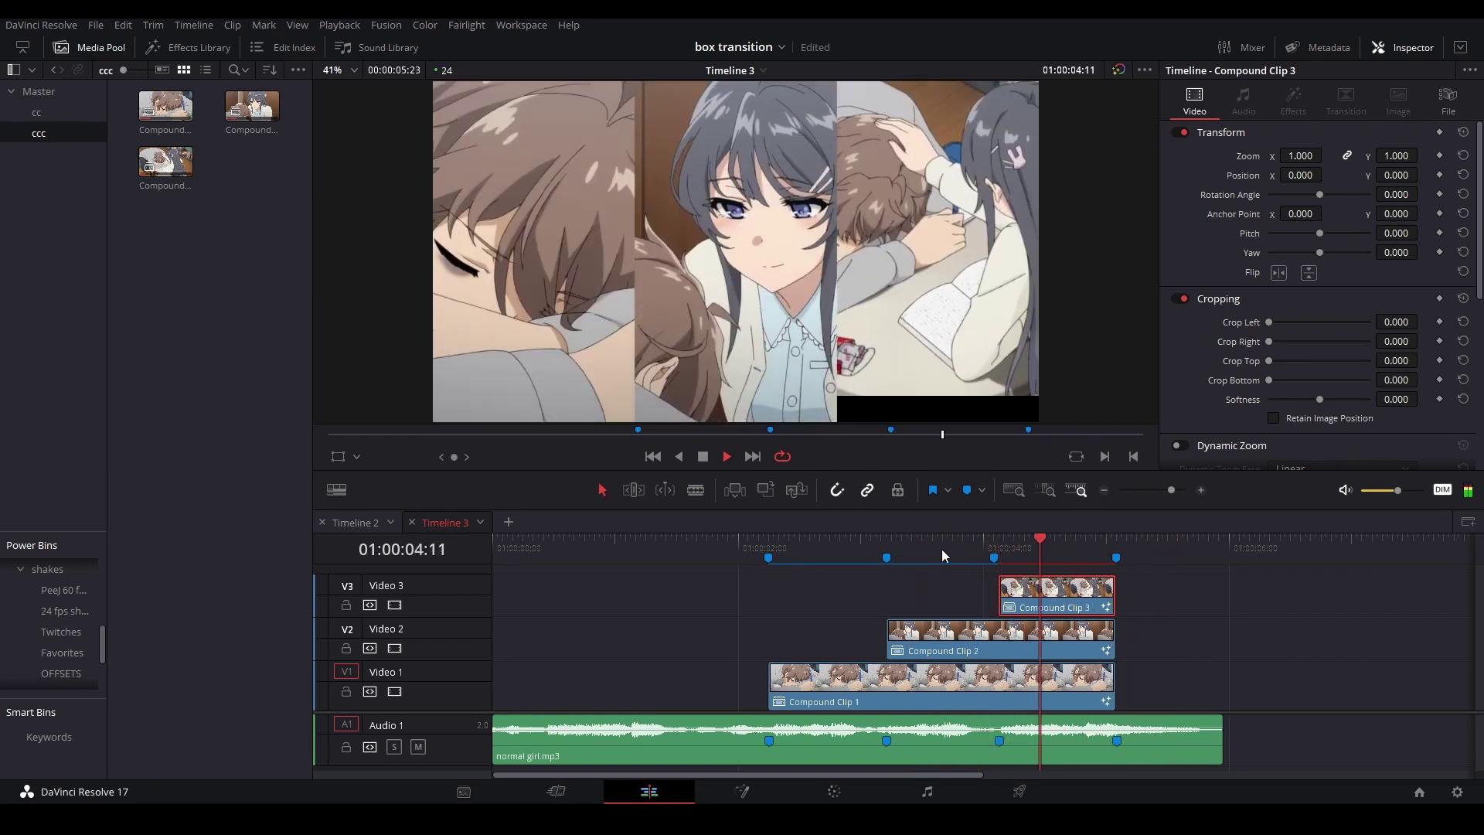
pyautogui.moveTo(942, 549); pyautogui.dragTo(898, 544)
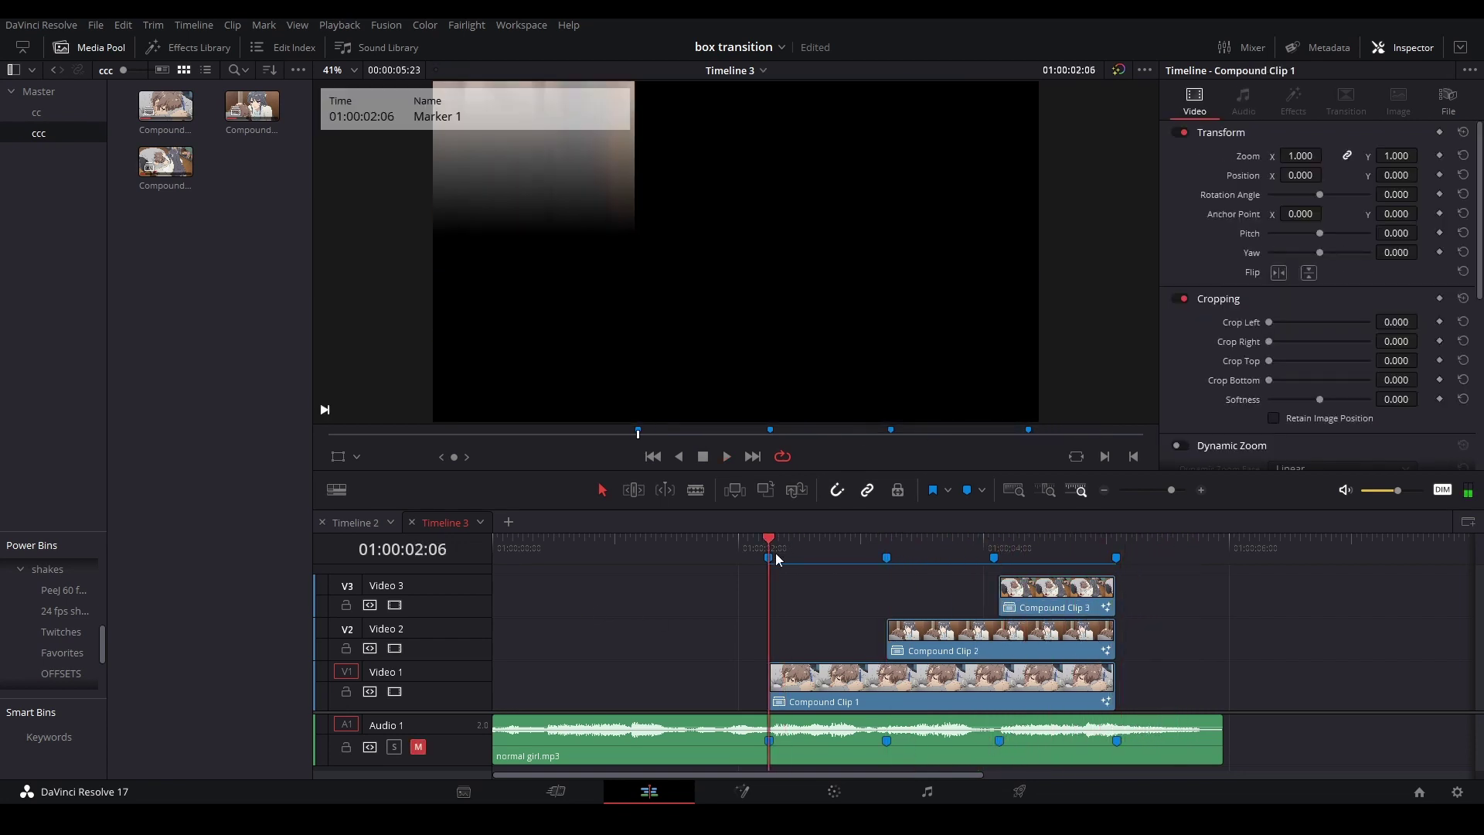
# Open Compound Clip 1's Fusion composition, space out its last two nodes and insert a second Merge between Merge1 and Transform1.
pyautogui.press('space')
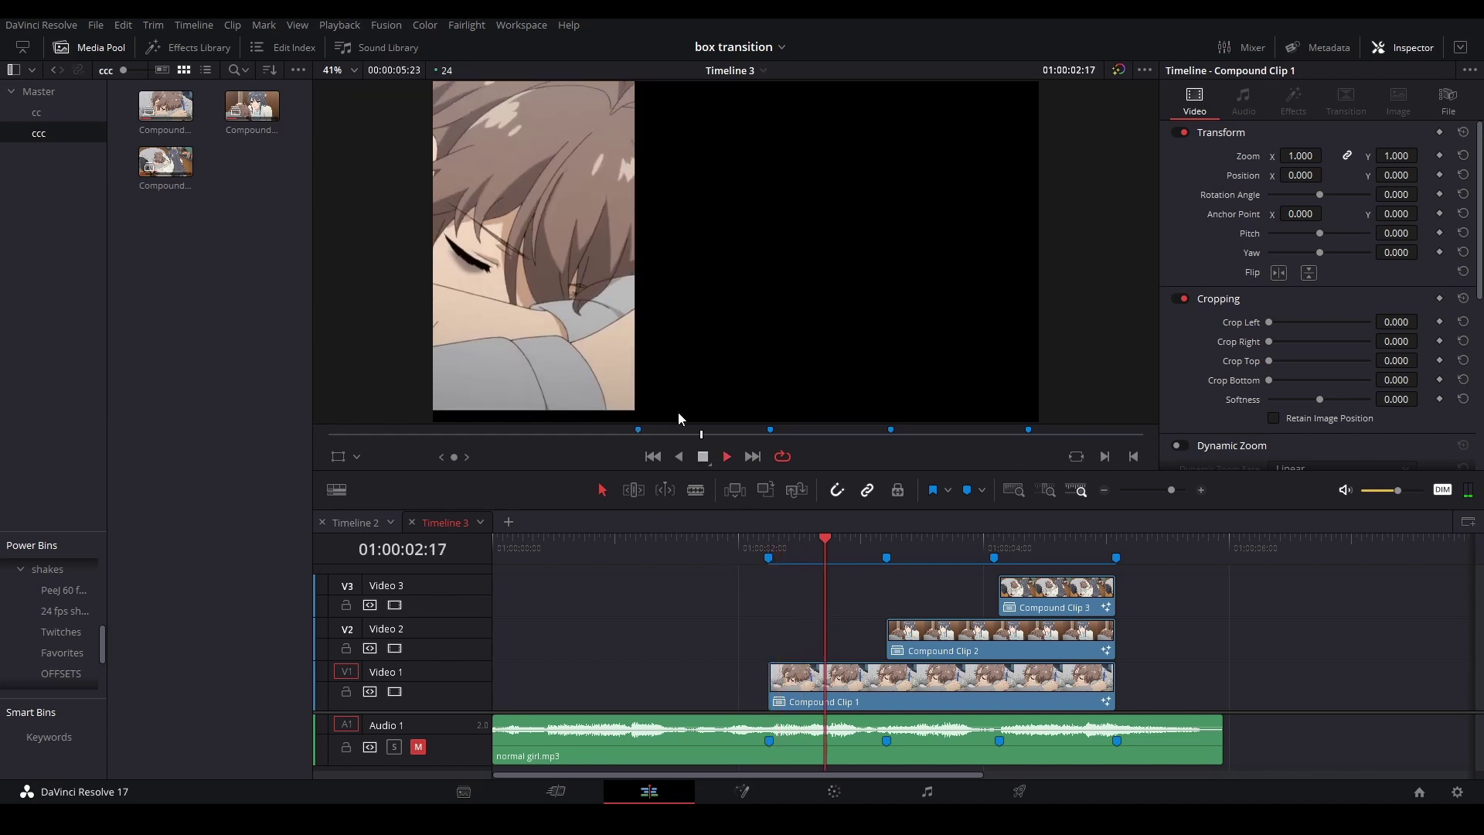
pyautogui.rightClick(814, 678)
pyautogui.click(874, 409)
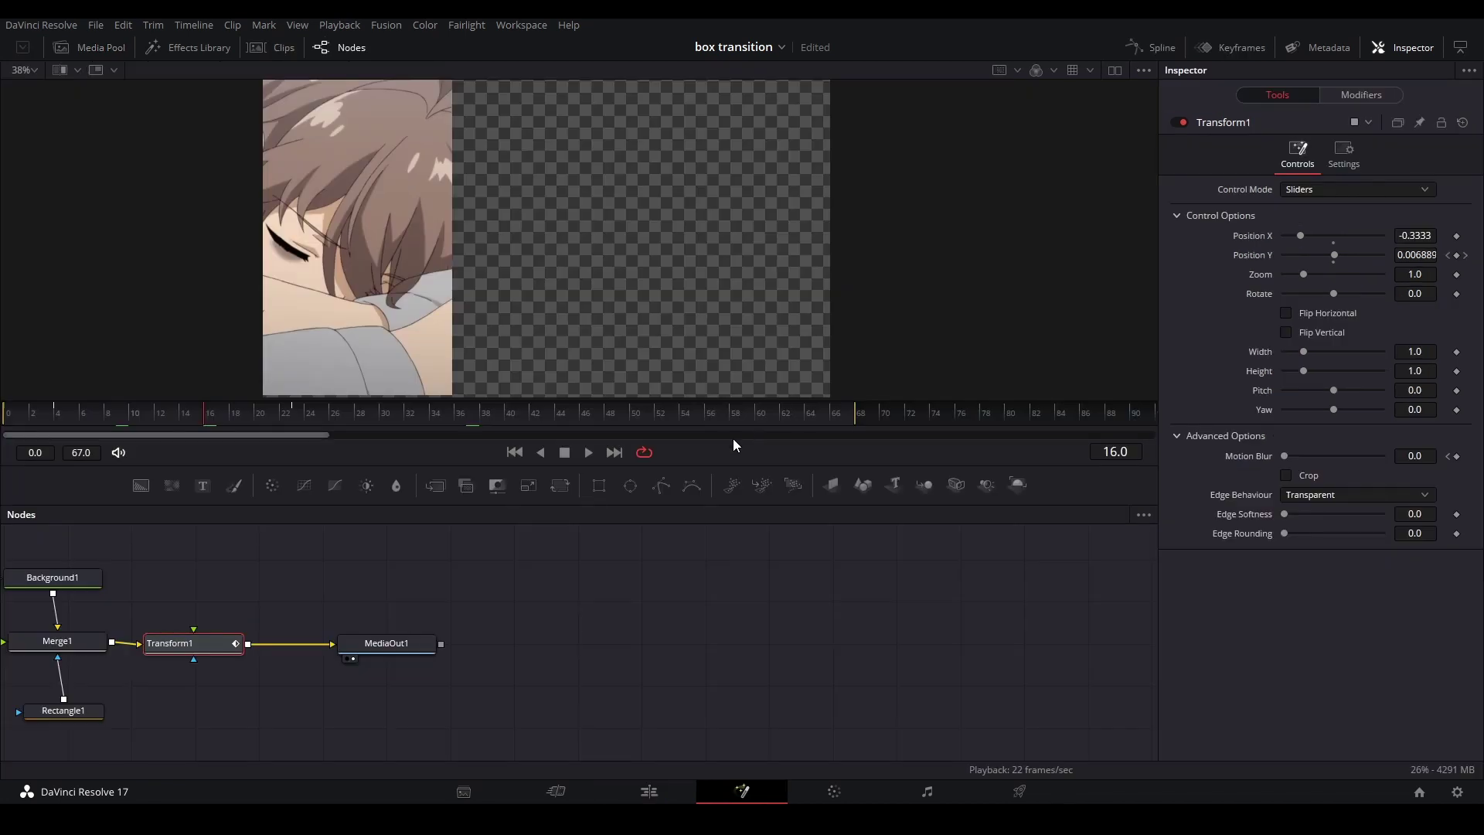
pyautogui.moveTo(411, 592); pyautogui.dragTo(589, 684)
pyautogui.moveTo(604, 634); pyautogui.dragTo(858, 640)
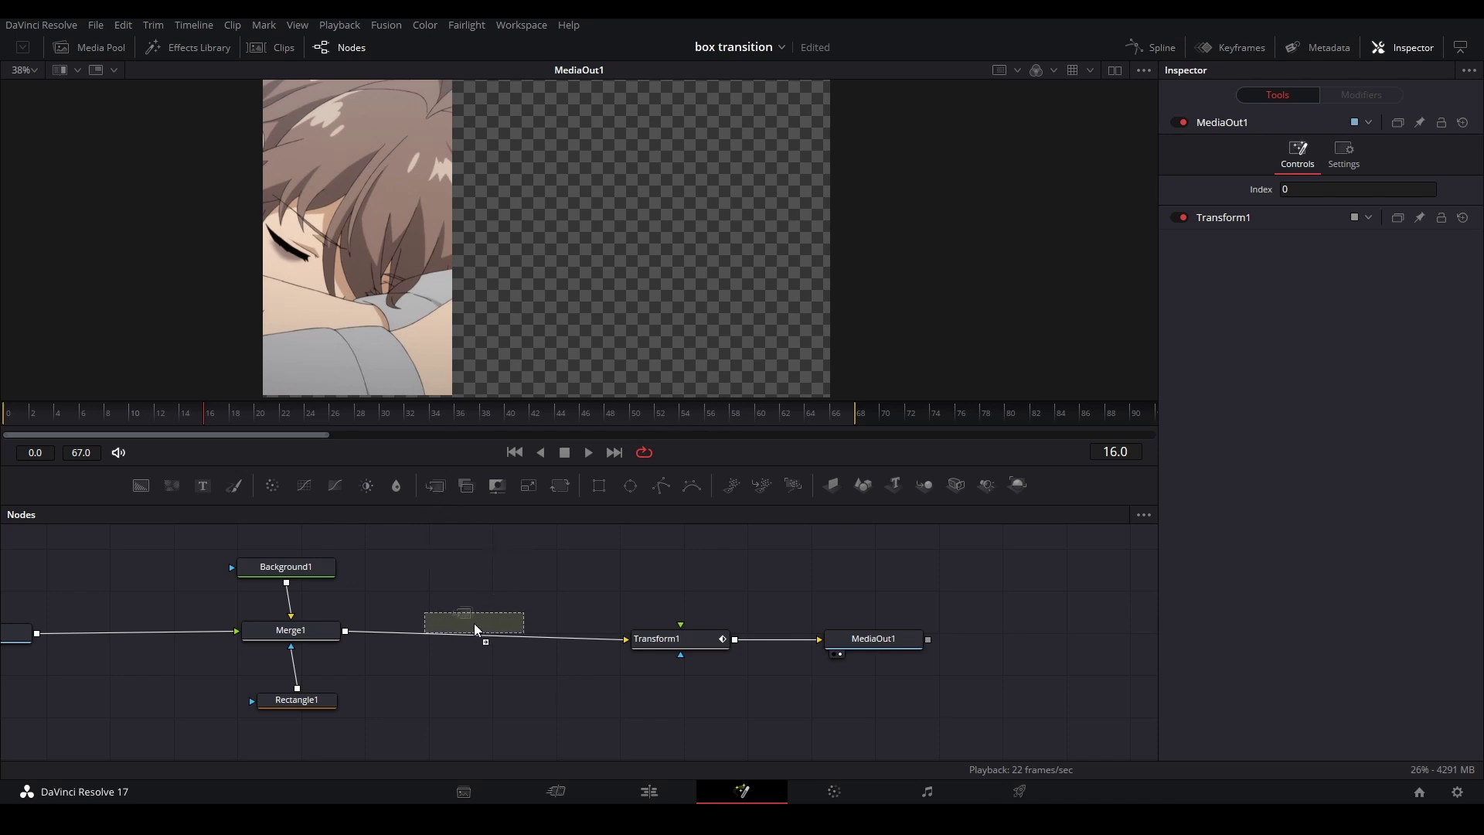
pyautogui.moveTo(475, 623); pyautogui.dragTo(476, 634)
# Go to frame 22, add a second Background node as Merge2's foreground and set its color to white.
pyautogui.click(260, 410)
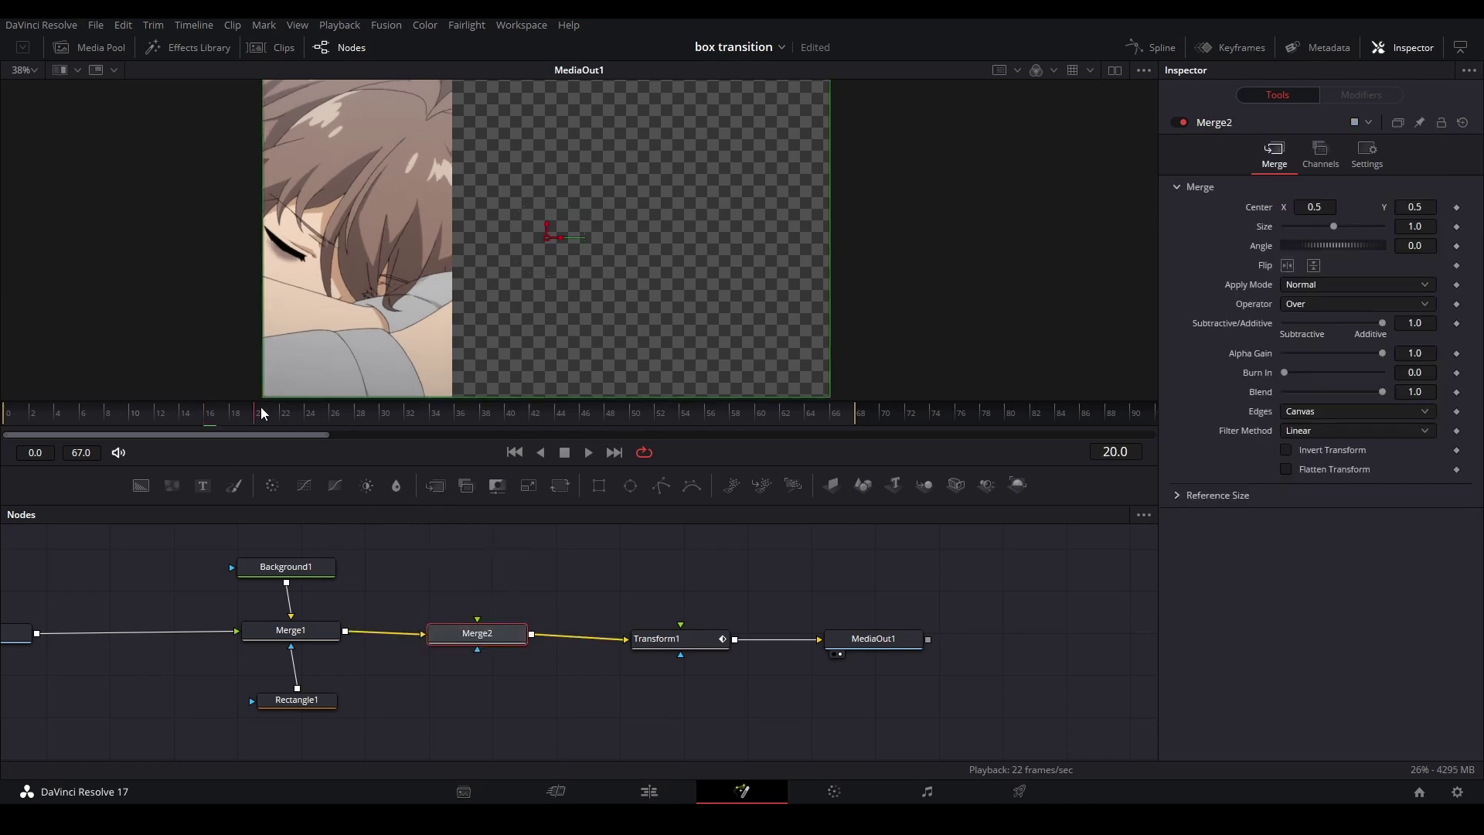
pyautogui.click(282, 410)
pyautogui.moveTo(451, 569); pyautogui.dragTo(412, 597)
pyautogui.moveTo(144, 492); pyautogui.dragTo(448, 665)
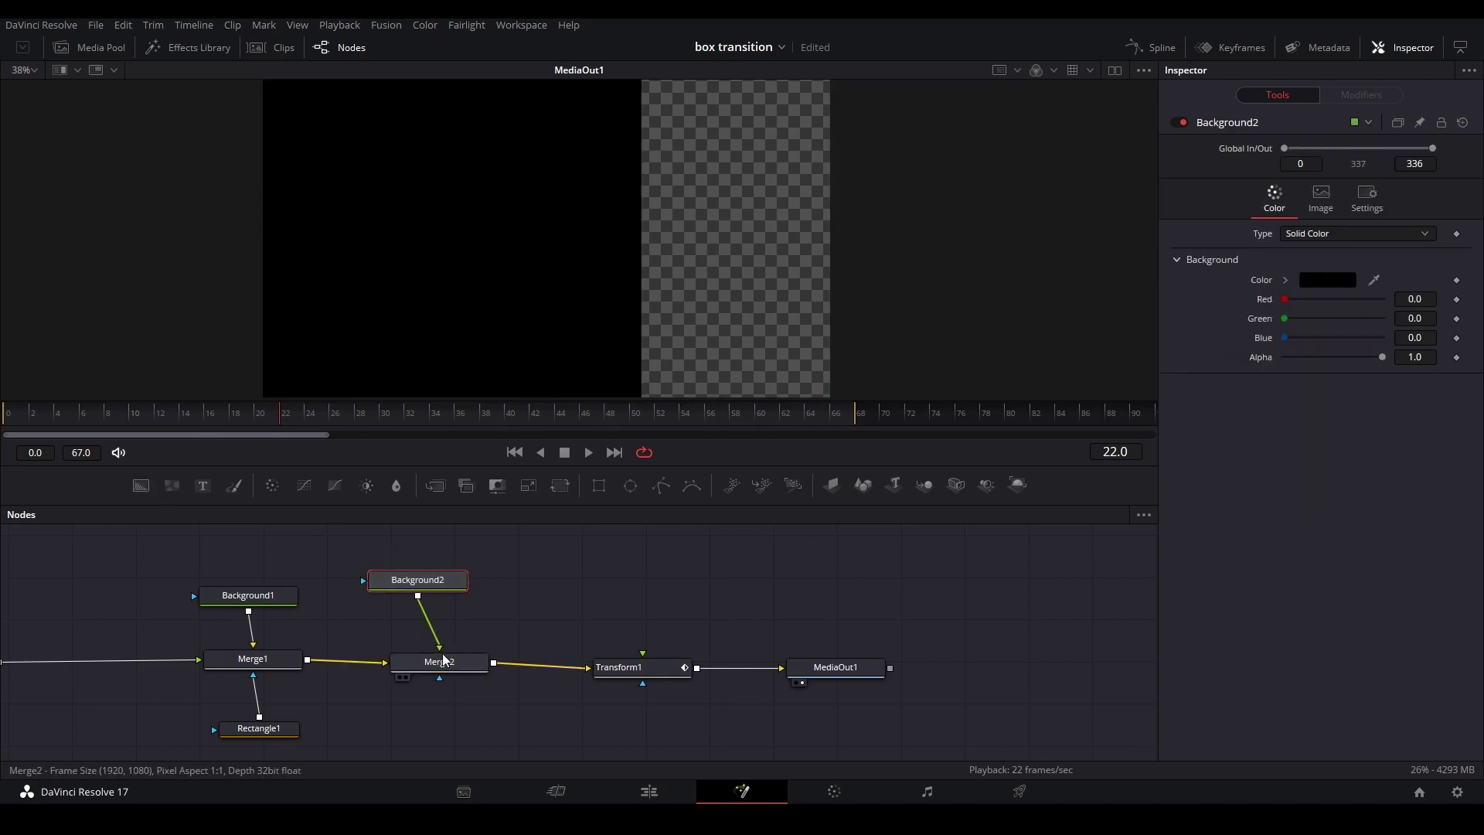
pyautogui.moveTo(440, 589); pyautogui.dragTo(458, 617)
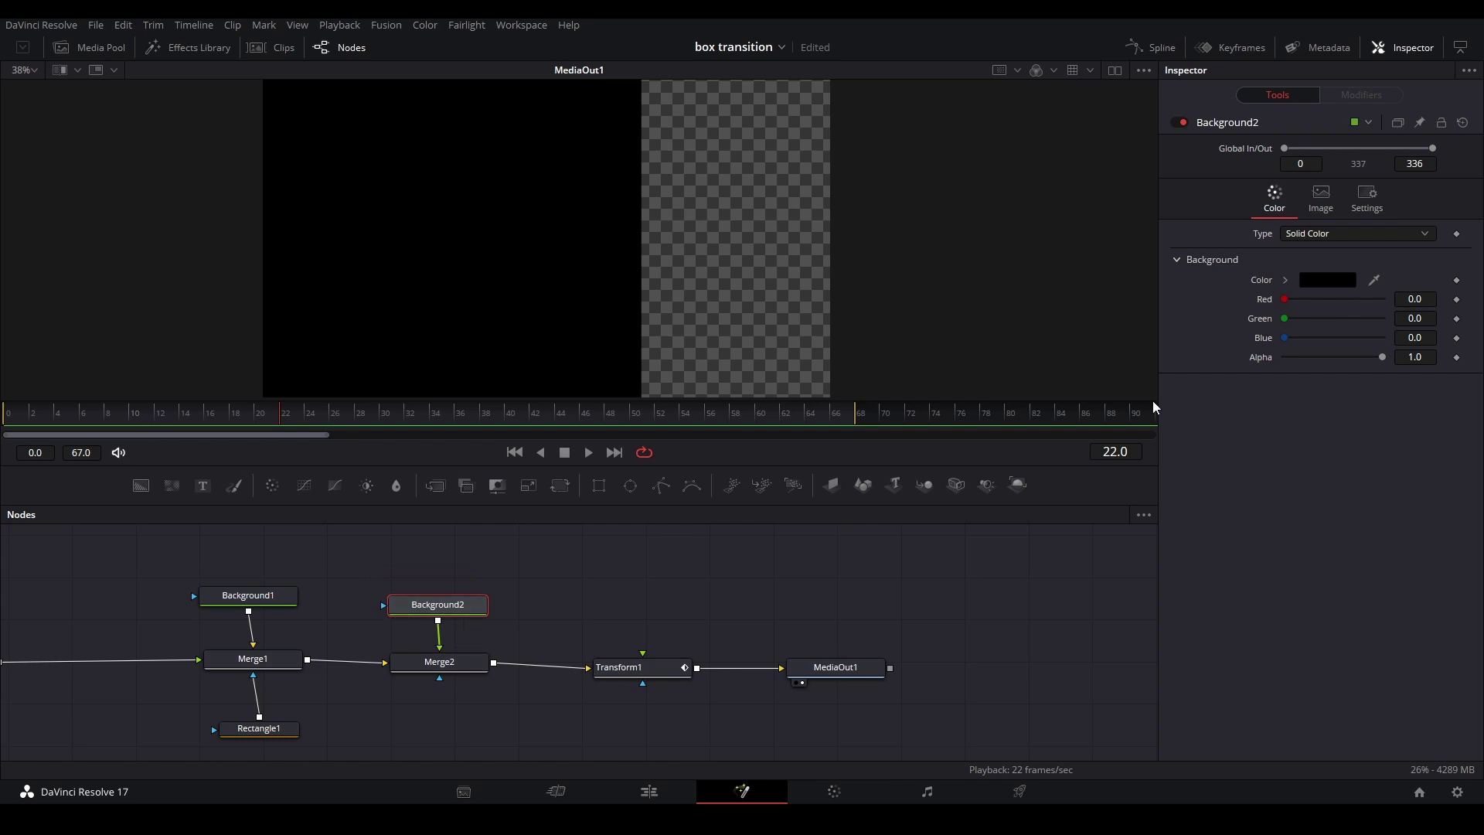
pyautogui.click(1290, 282)
pyautogui.moveTo(1323, 314); pyautogui.dragTo(1260, 284)
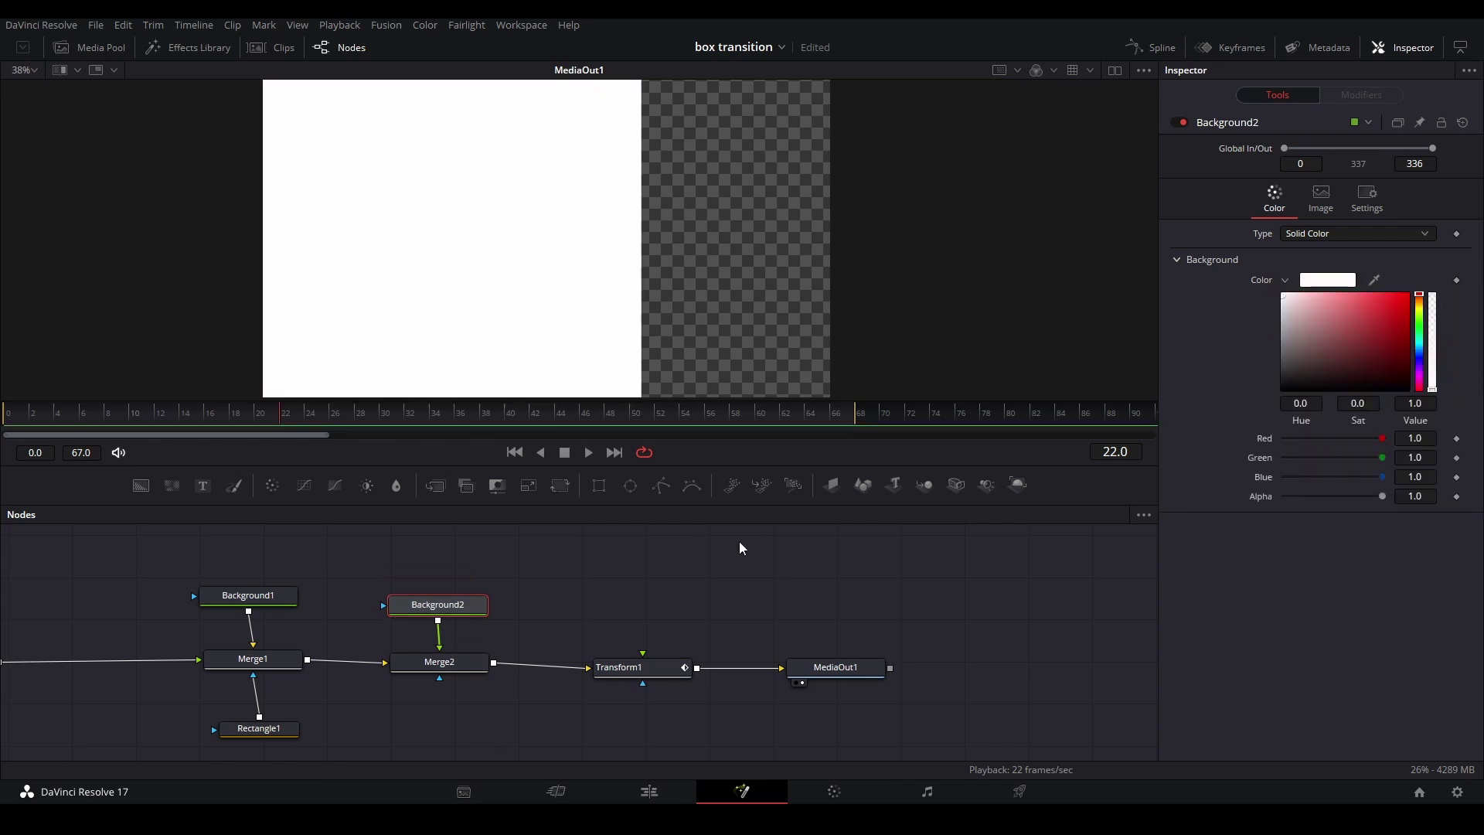
pyautogui.click(569, 596)
pyautogui.moveTo(599, 486); pyautogui.dragTo(446, 712)
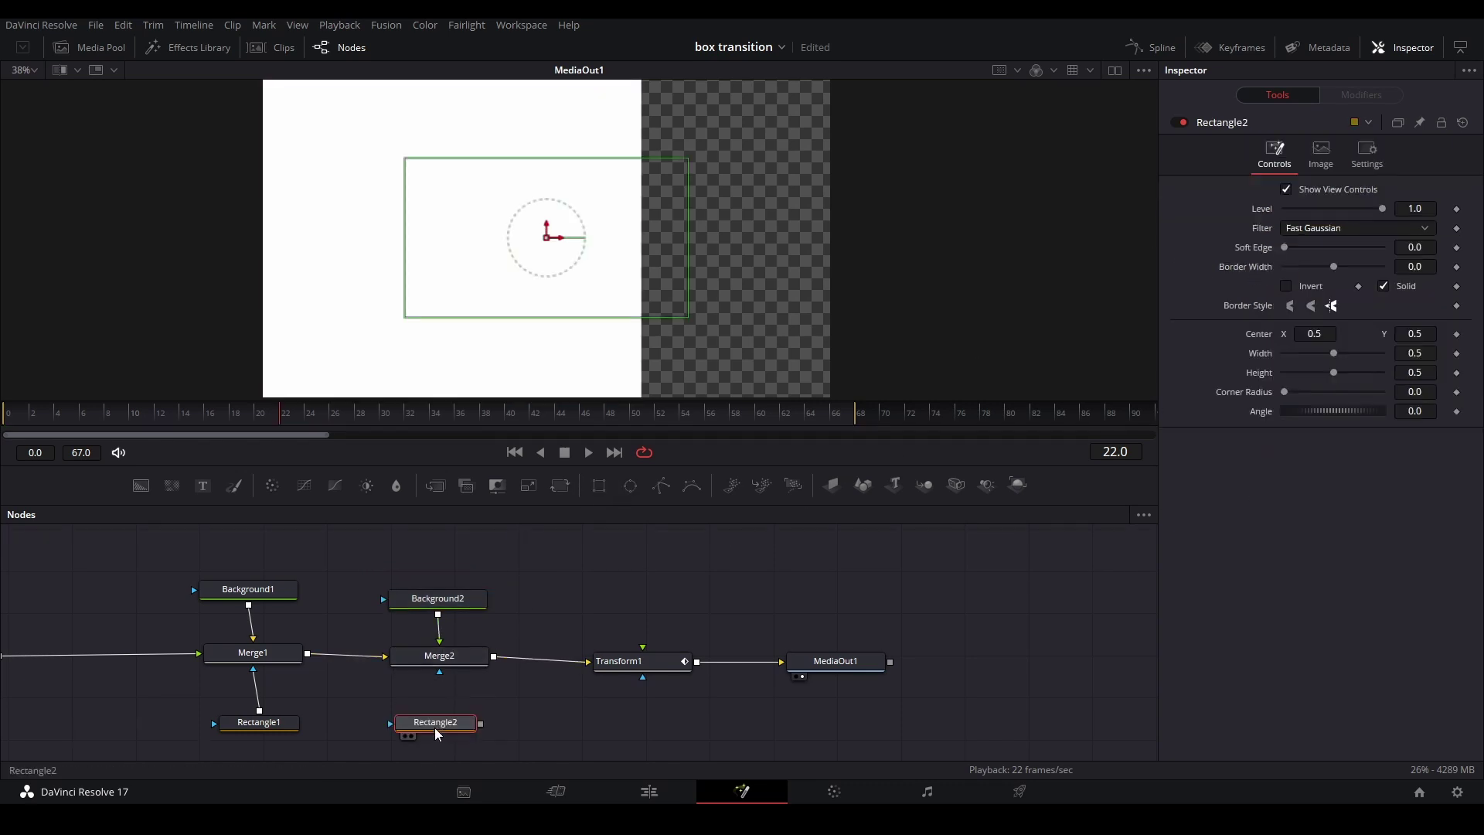
pyautogui.press('Delete')
# Duplicate the Rectangle1 mask and connect the copy to Merge2's effect mask input.
pyautogui.click(267, 727)
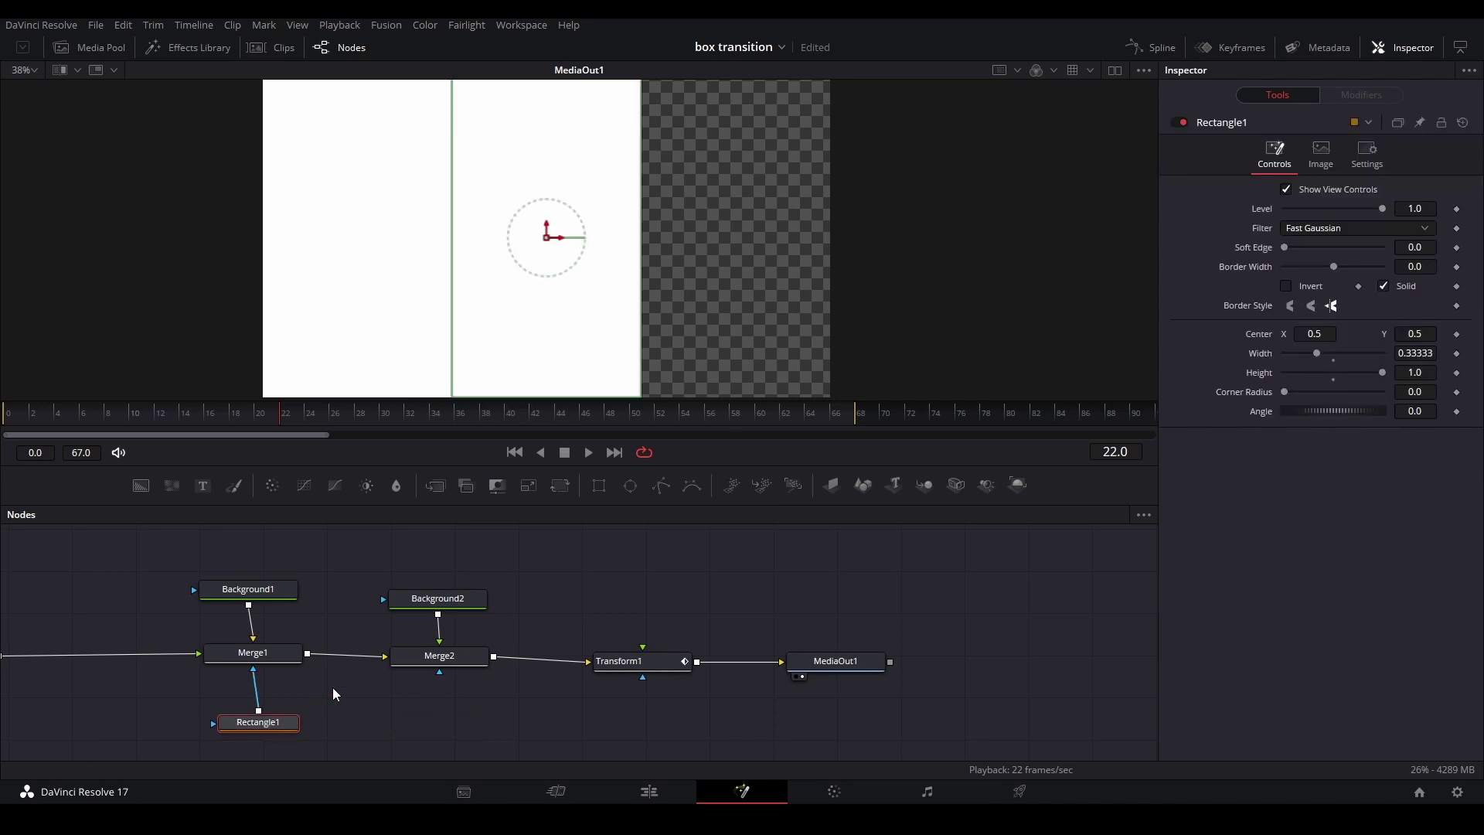
pyautogui.hotkey('ctrl', 'c')
pyautogui.hotkey('ctrl', 'v')
pyautogui.moveTo(470, 711); pyautogui.dragTo(468, 655)
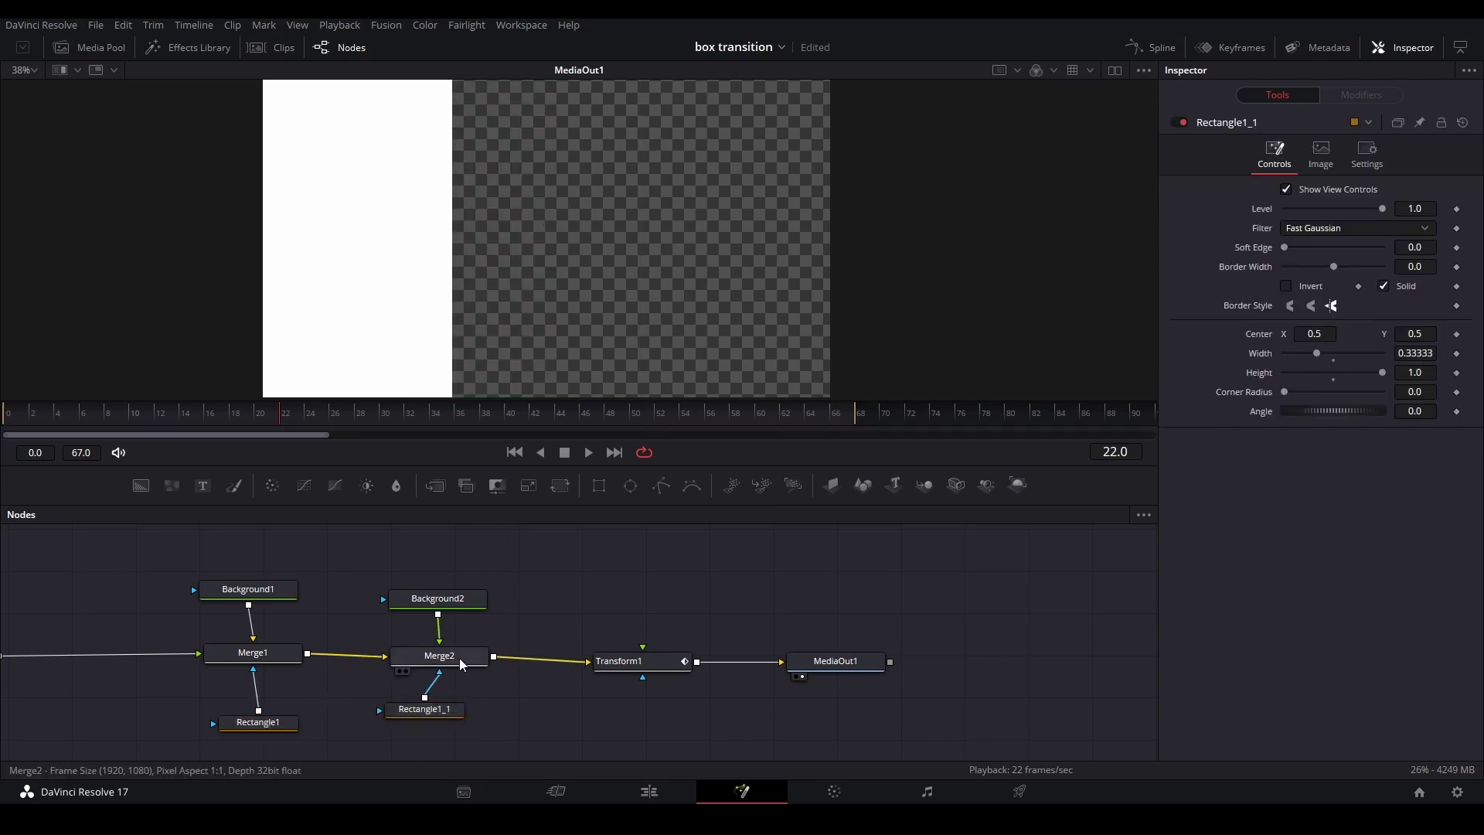
# Turn off Solid on the duplicated rectangle mask, set its Border Width to 0.003 and inspect the white outline in the viewer.
pyautogui.click(461, 709)
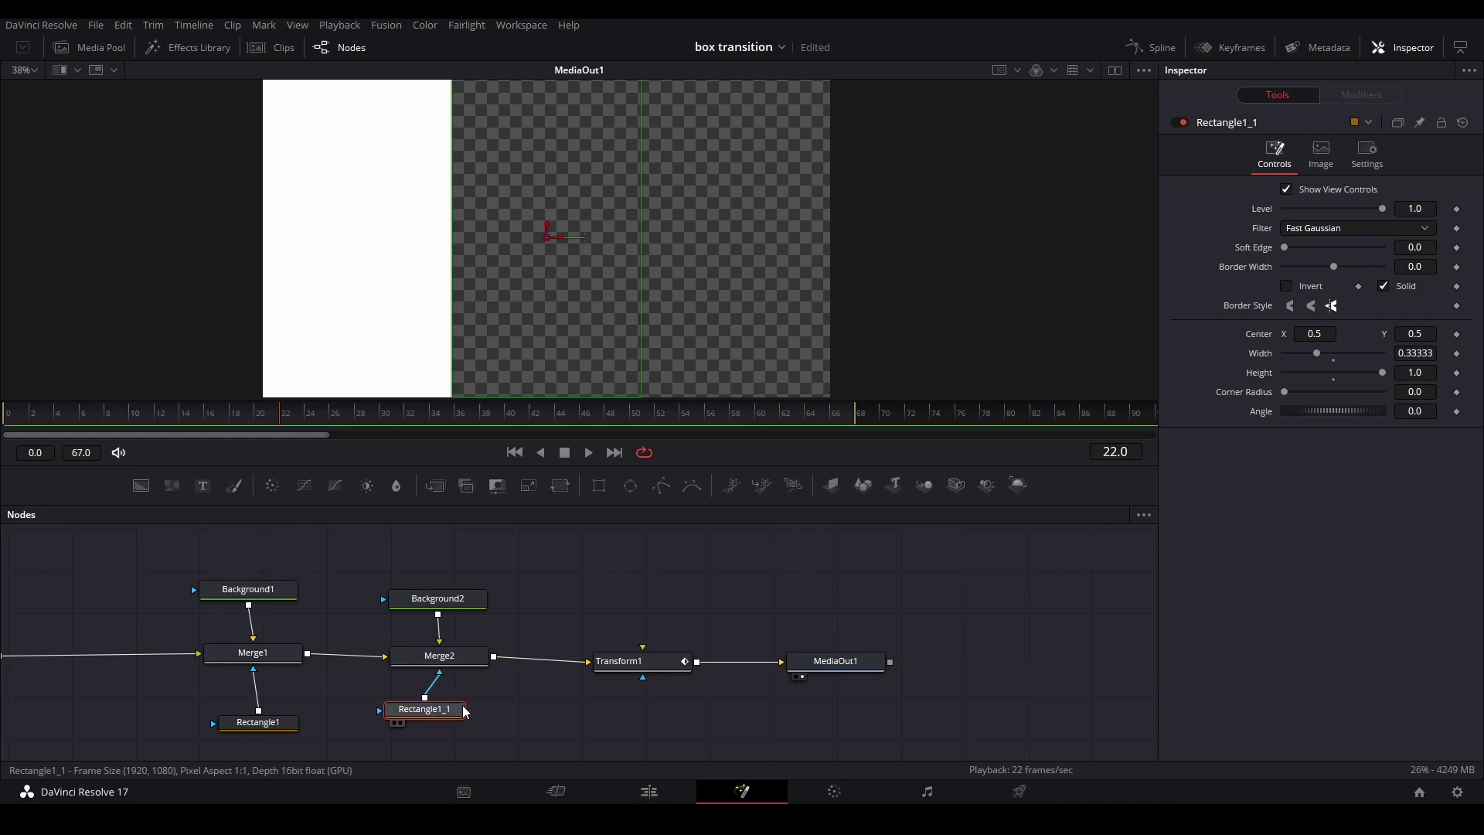
pyautogui.click(1384, 287)
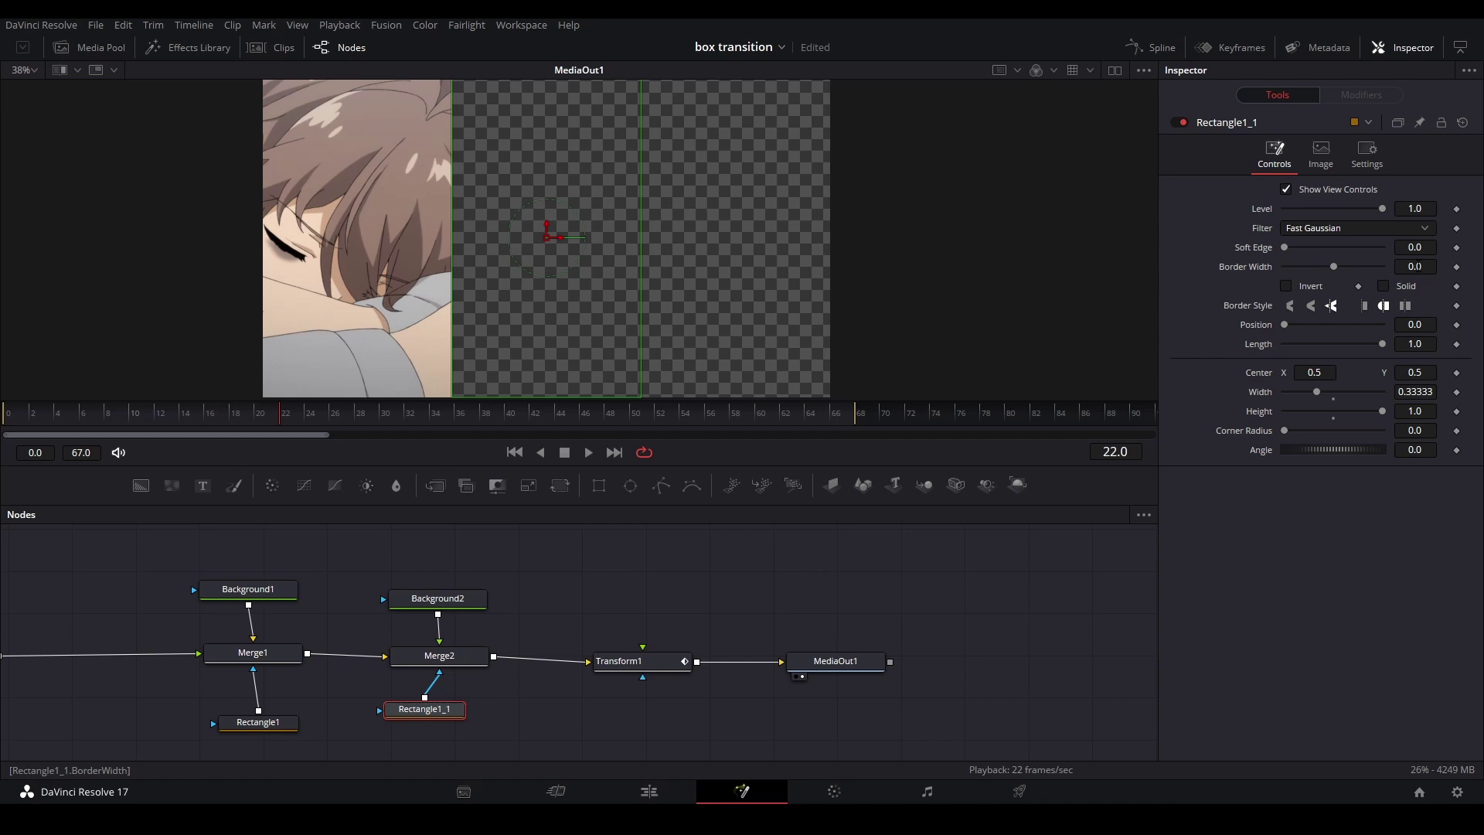
pyautogui.write('03')
pyautogui.press('Return')
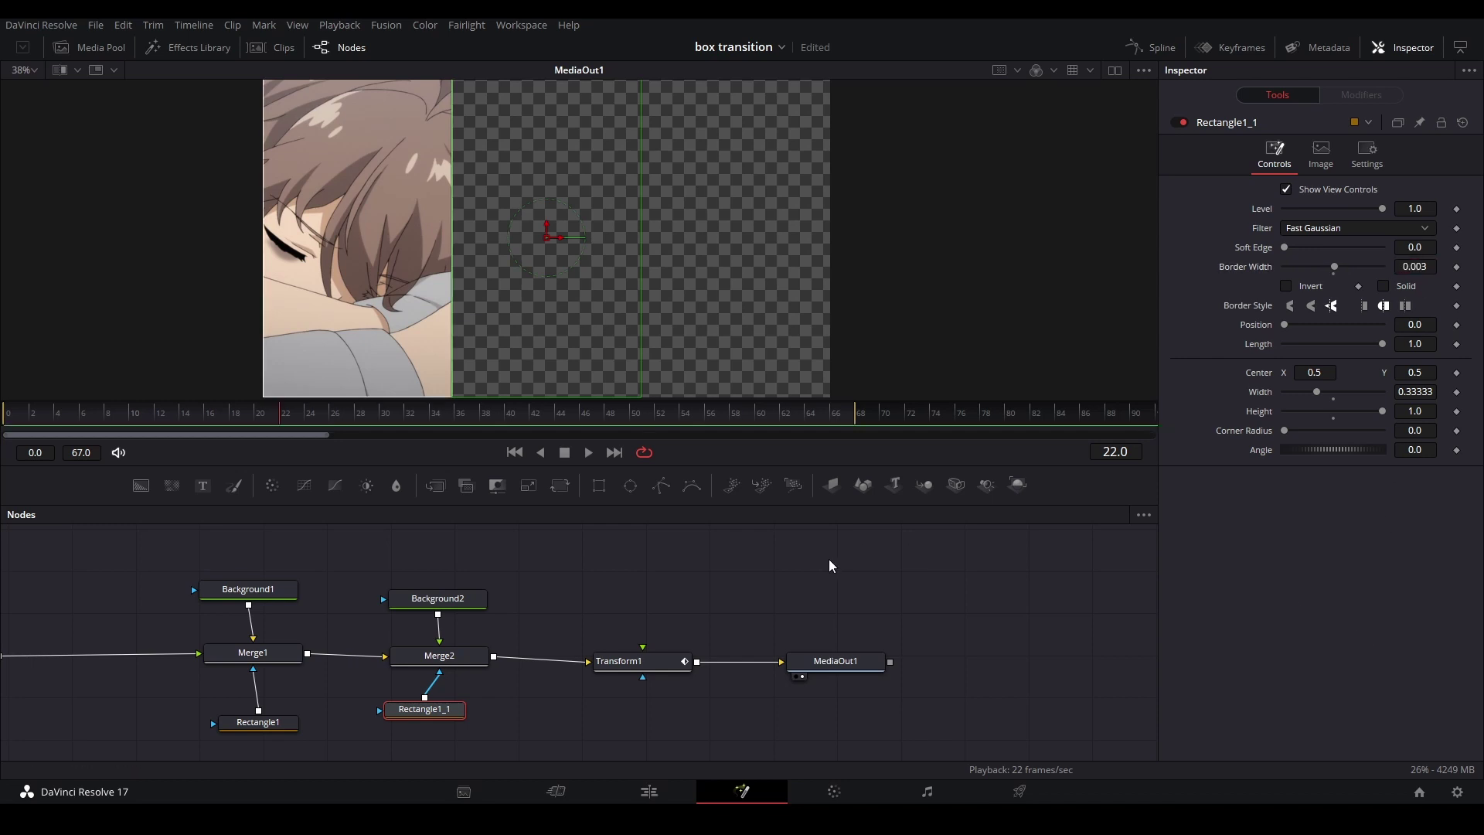
pyautogui.click(828, 564)
pyautogui.moveTo(316, 146)
pyautogui.mouseDown()
pyautogui.moveTo(325, 193)
pyautogui.moveTo(319, 152)
pyautogui.mouseUp()
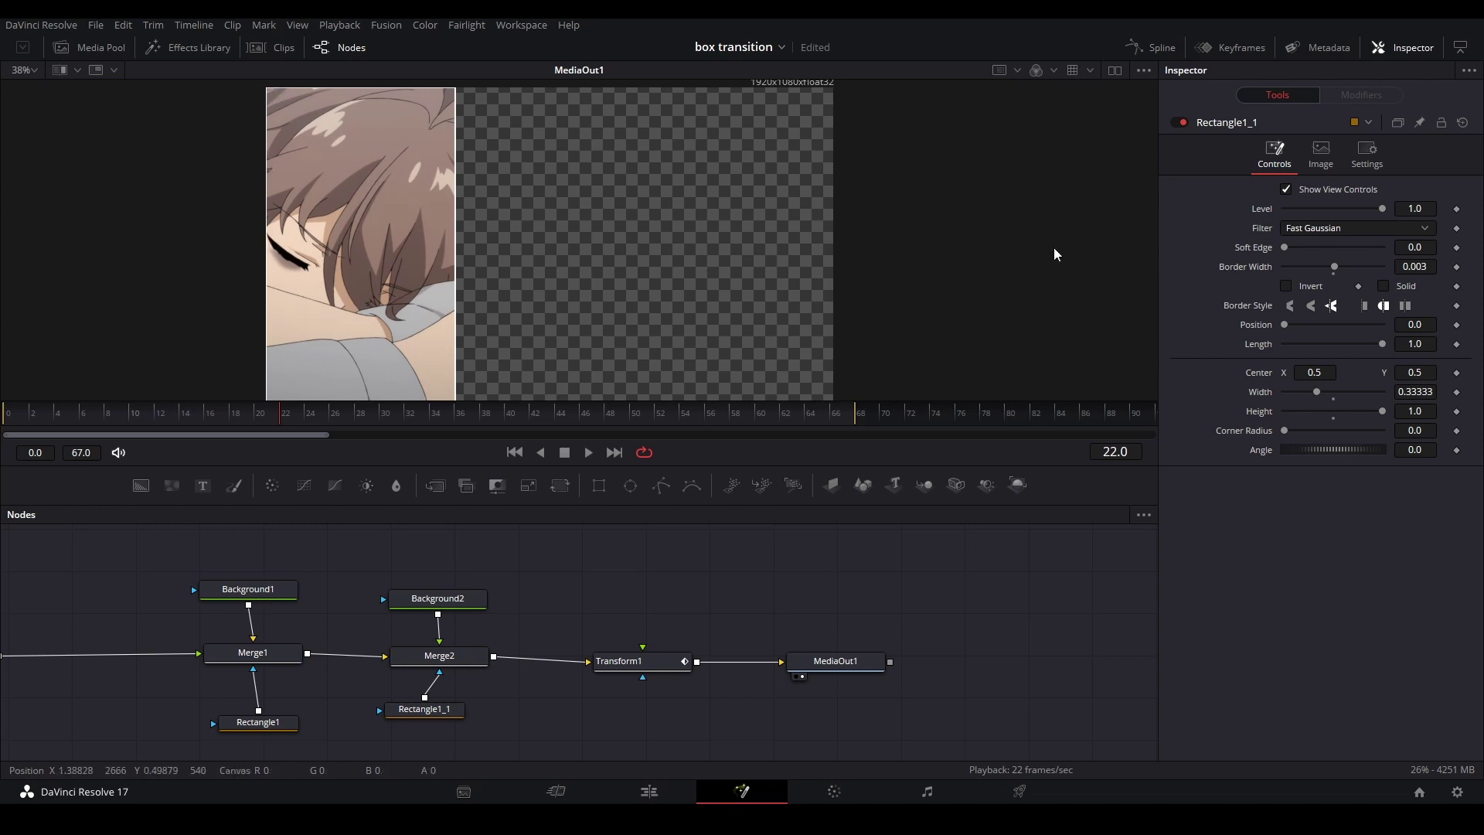
# Restrict the white border to the strip's right edge by setting the duplicated mask's Position to 0.8434 and Length to 0.3131.
pyautogui.moveTo(655, 296)
pyautogui.mouseDown()
pyautogui.moveTo(630, 278)
pyautogui.moveTo(649, 272)
pyautogui.mouseUp()
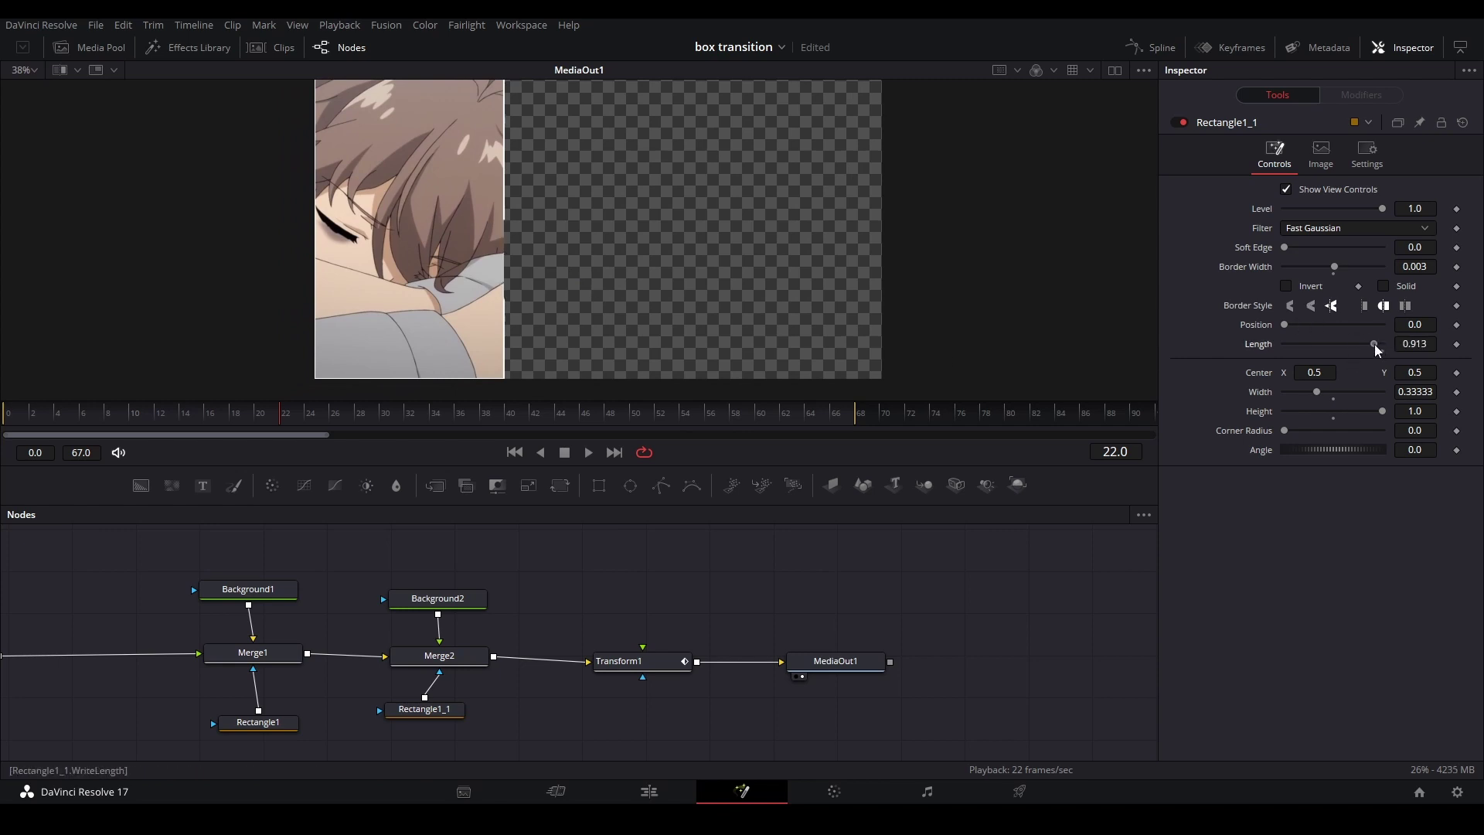
pyautogui.moveTo(1368, 347); pyautogui.dragTo(1329, 350)
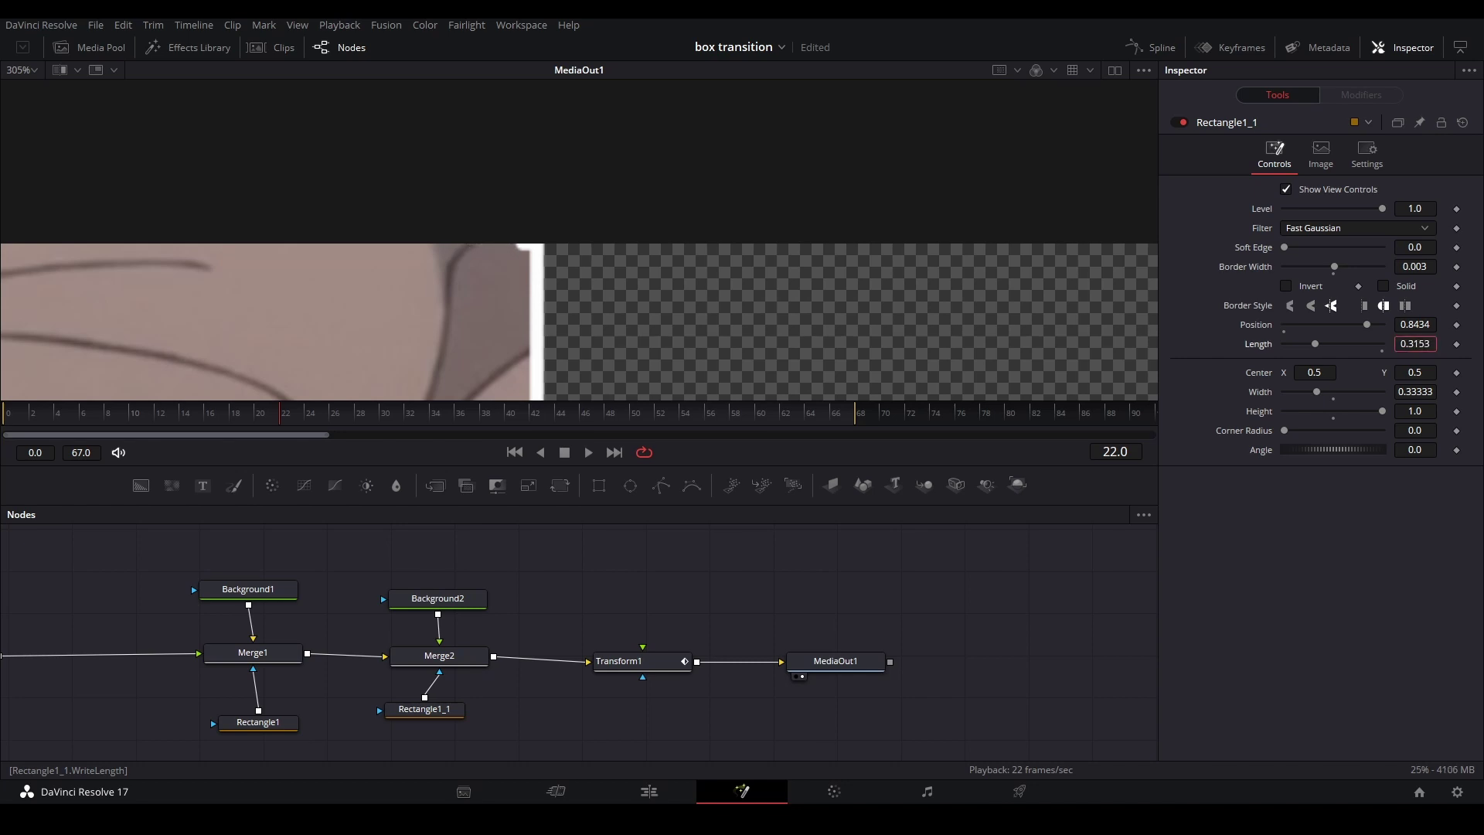
pyautogui.scroll(-3, 994, 288)
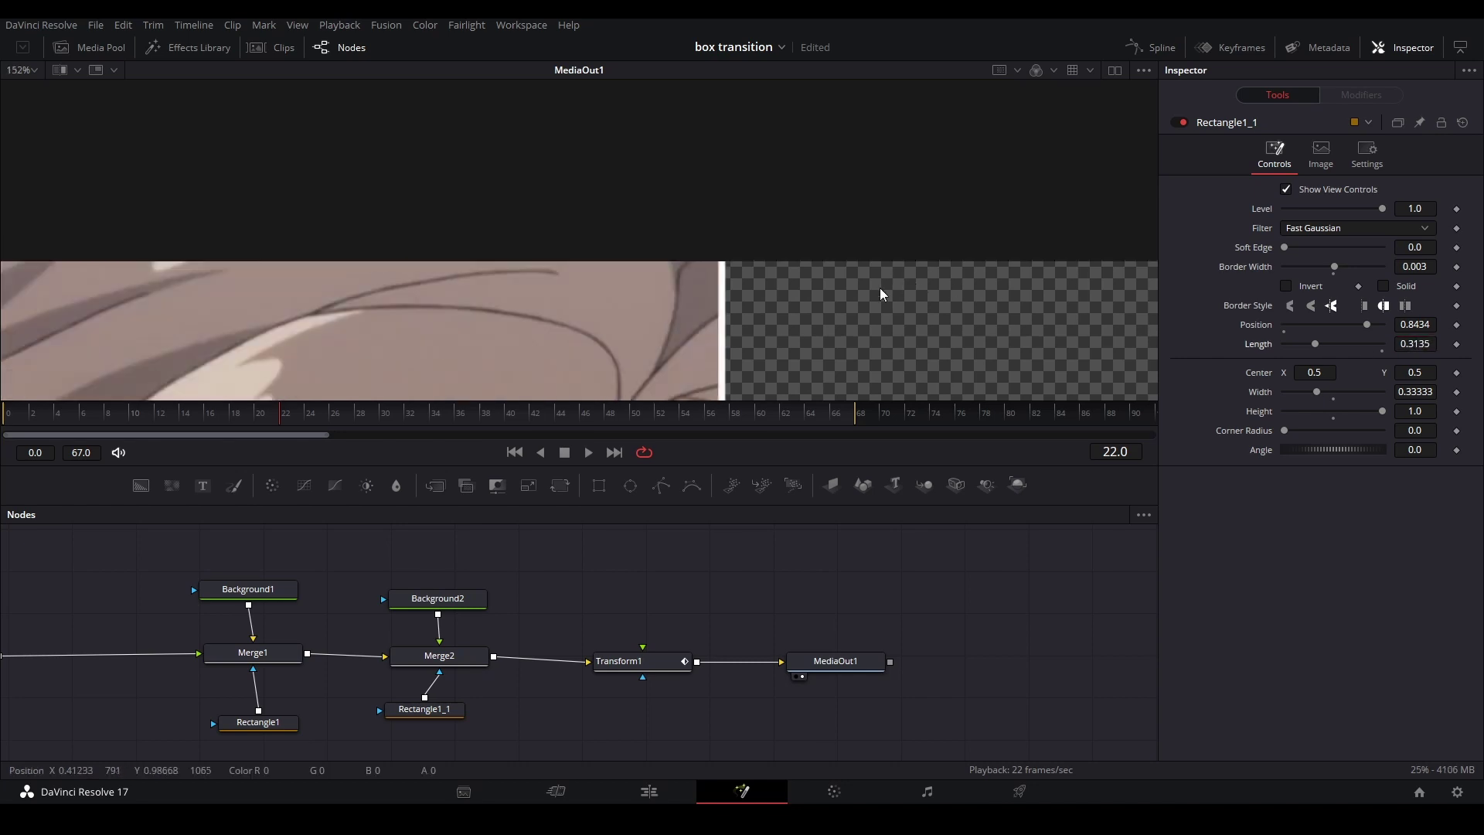
pyautogui.scroll(-4, 1018, 323)
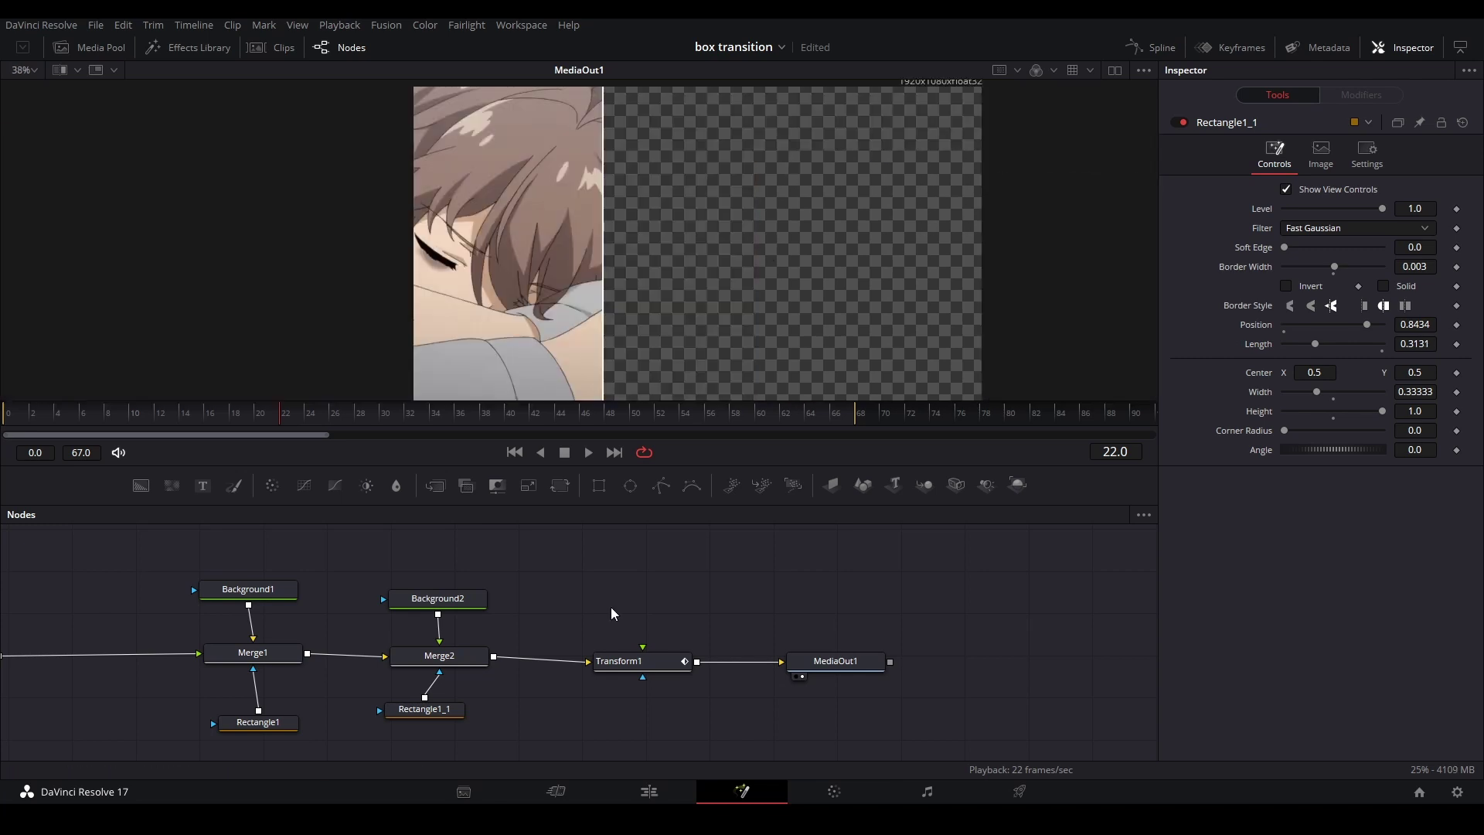
# Copy Merge2, Background2 and Rectangle1_1 into Compound Clip 2's Fusion composition, inserting Merge2 between Merge1 and Transform1.
pyautogui.moveTo(337, 557); pyautogui.dragTo(466, 747)
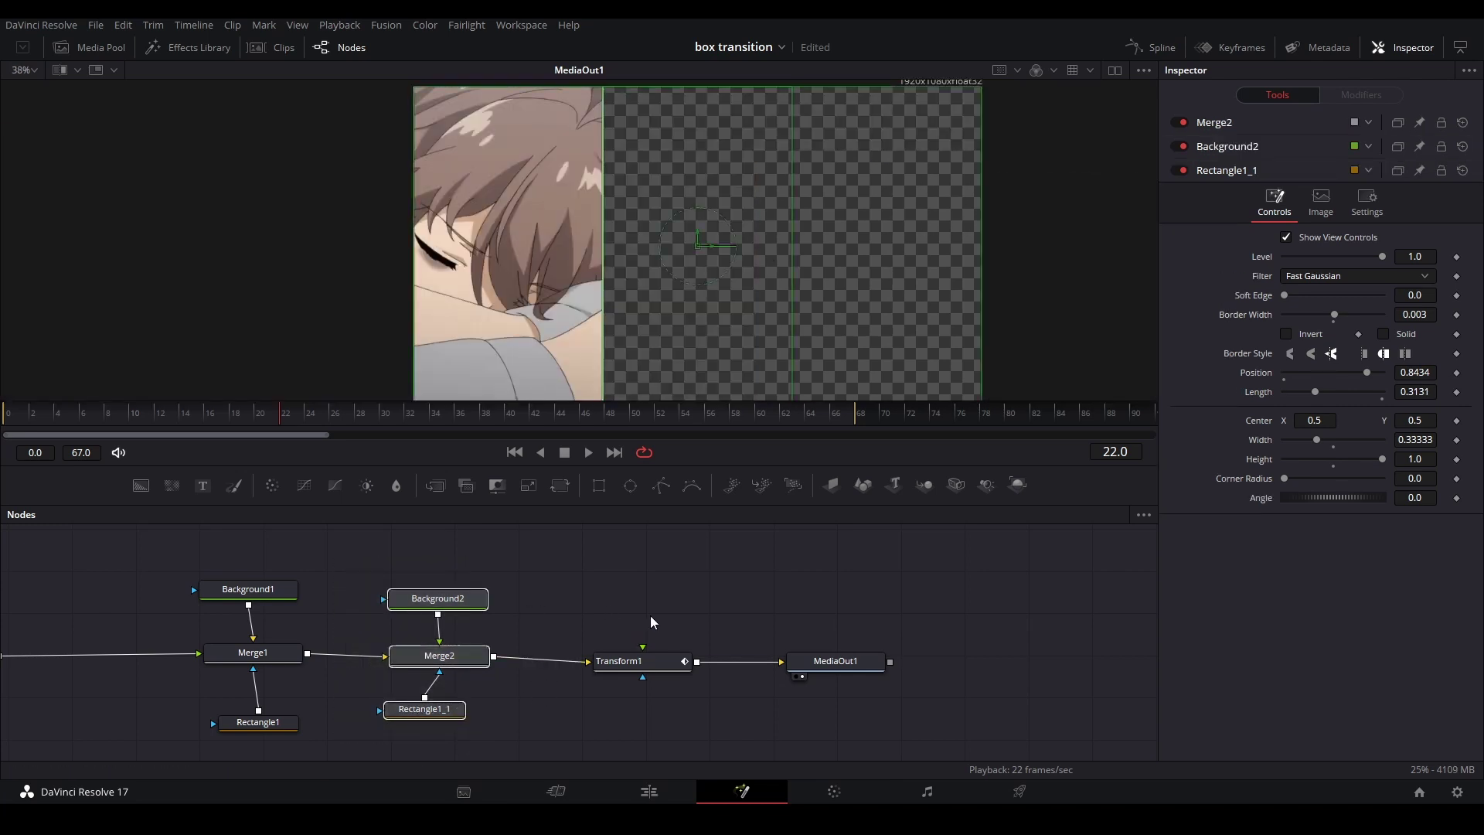
pyautogui.hotkey('shift', '4')
pyautogui.moveTo(870, 540); pyautogui.dragTo(931, 643)
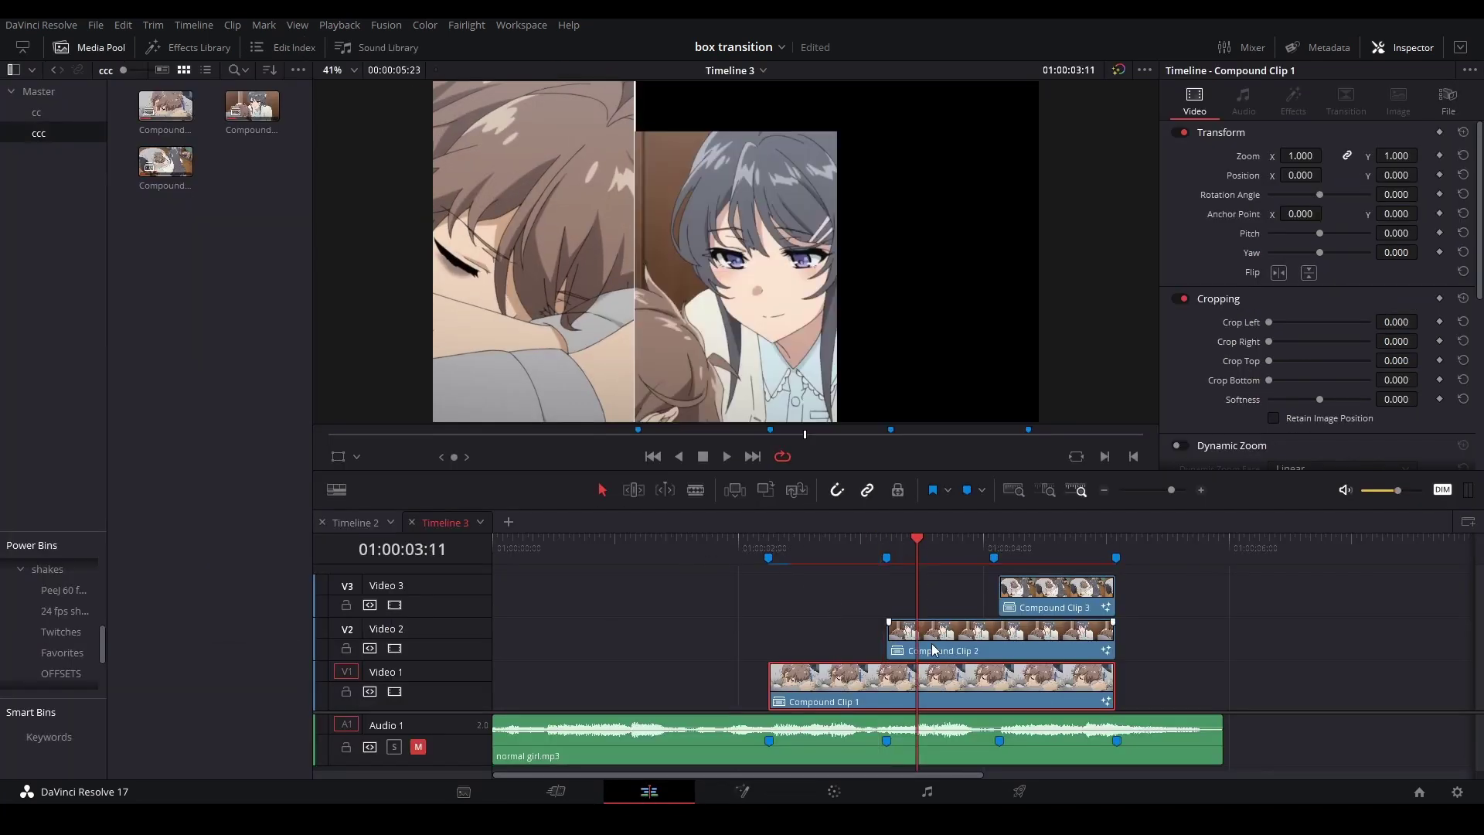
pyautogui.hotkey('shift', '5')
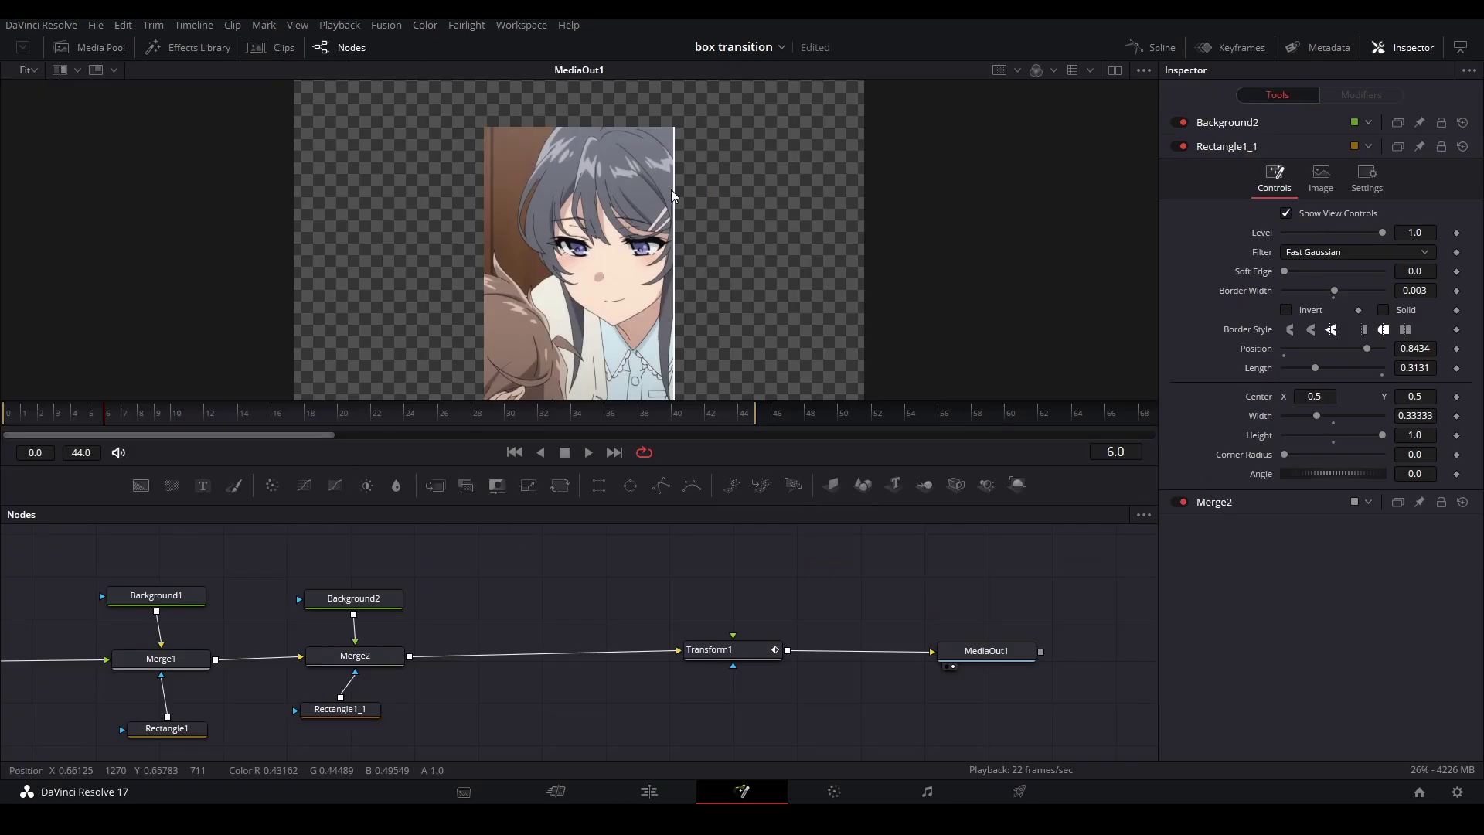
# Duplicate Rectangle1_1, connect the copy to the original mask's effect mask input and align it below.
pyautogui.click(333, 715)
pyautogui.moveTo(337, 737); pyautogui.dragTo(303, 637)
pyautogui.hotkey('ctrl', 'c')
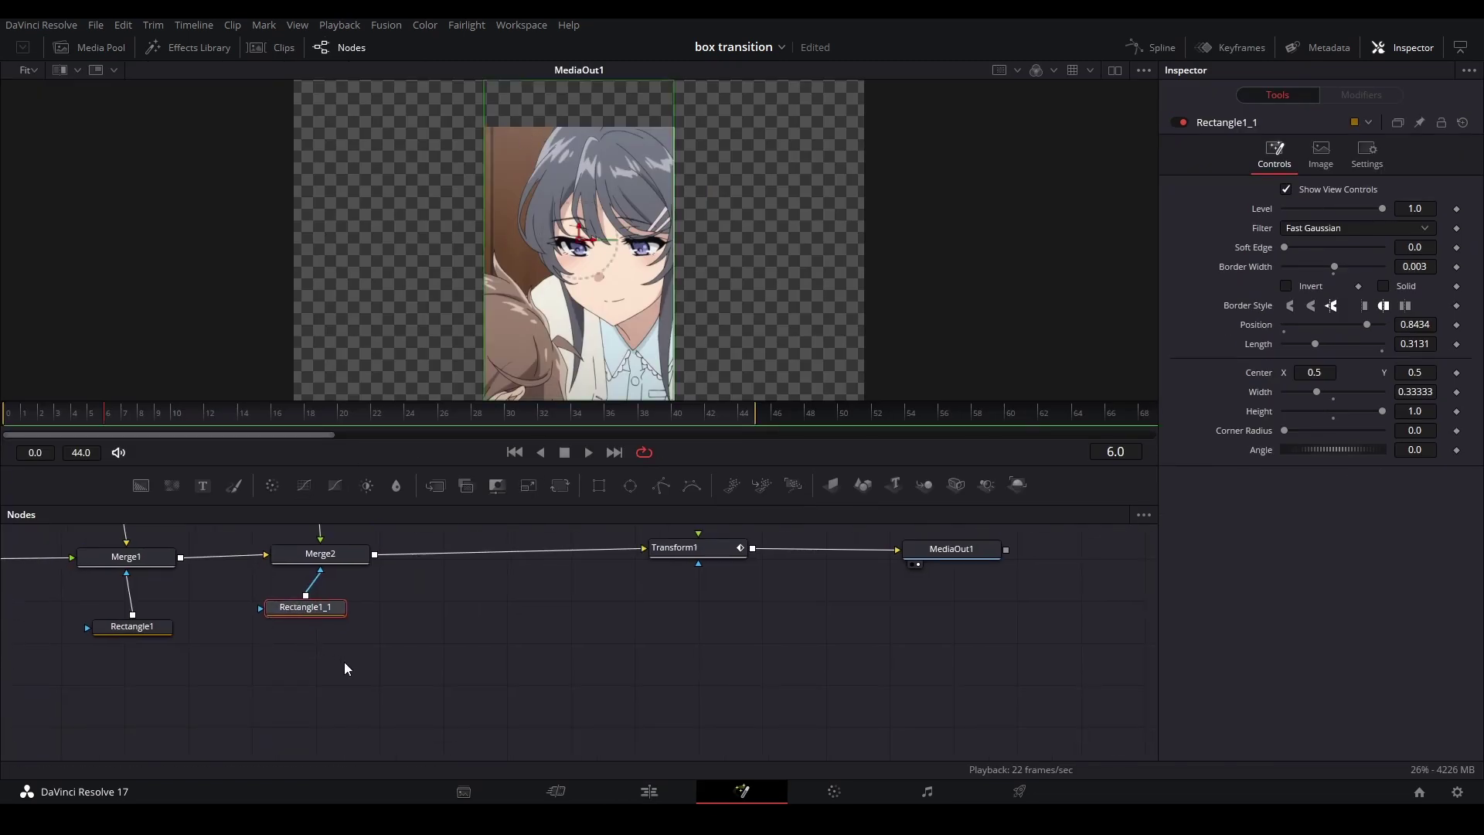
pyautogui.moveTo(375, 728); pyautogui.dragTo(344, 642)
pyautogui.click(344, 642)
pyautogui.hotkey('ctrl', 'v')
pyautogui.scroll(2, 312, 618)
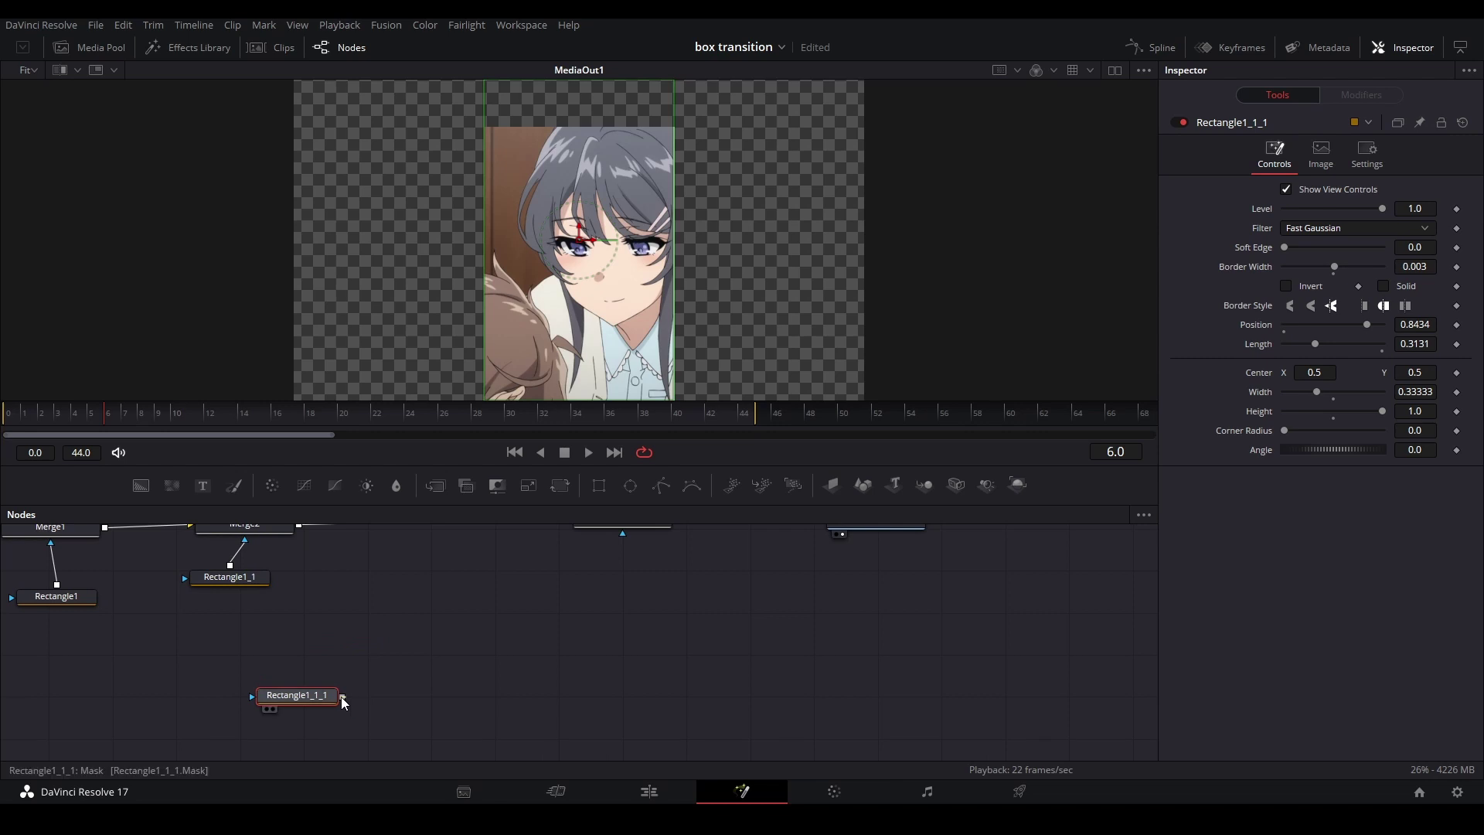
pyautogui.moveTo(341, 698); pyautogui.dragTo(231, 592)
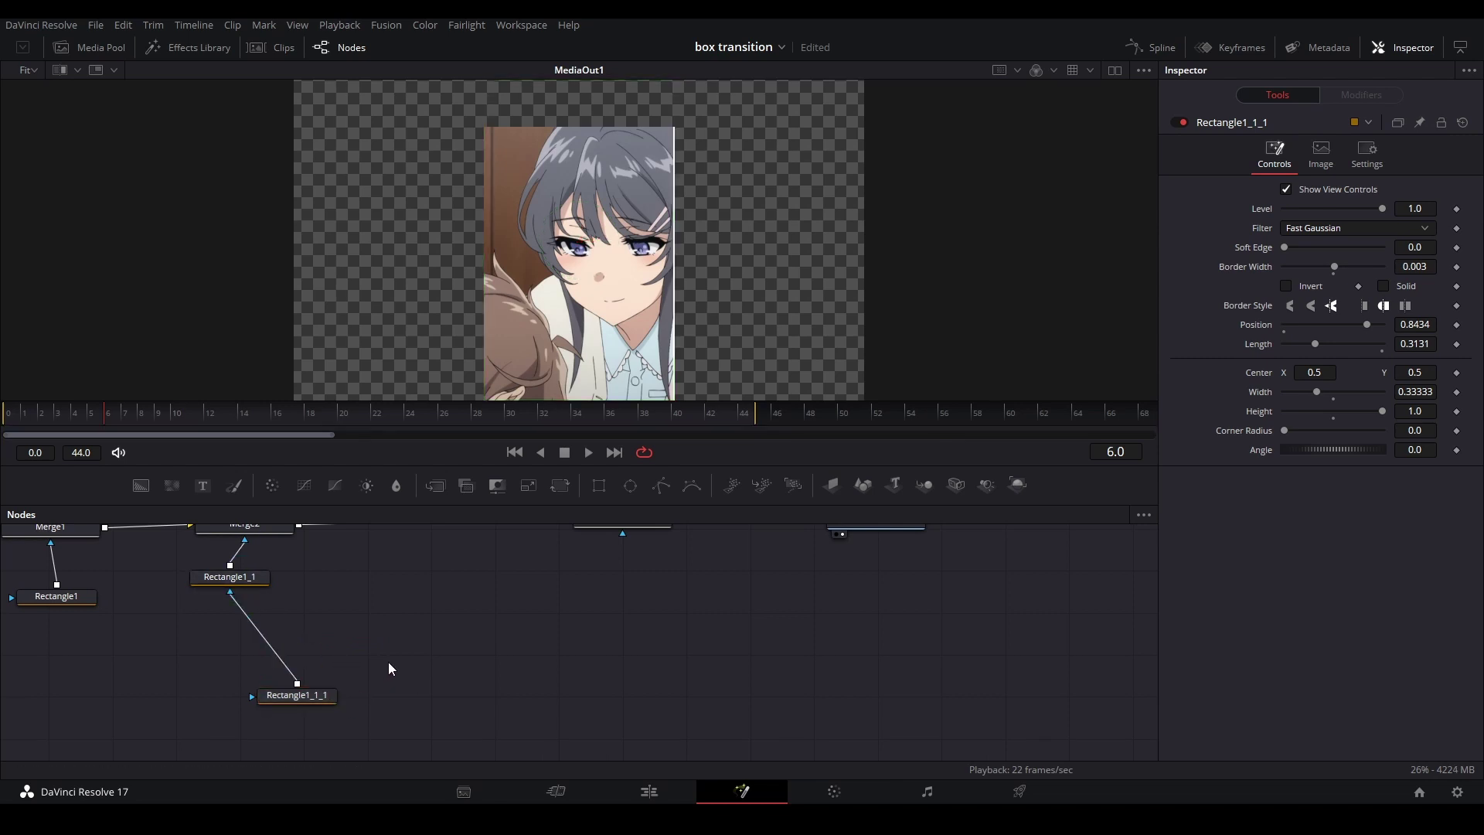
pyautogui.moveTo(305, 695); pyautogui.dragTo(245, 691)
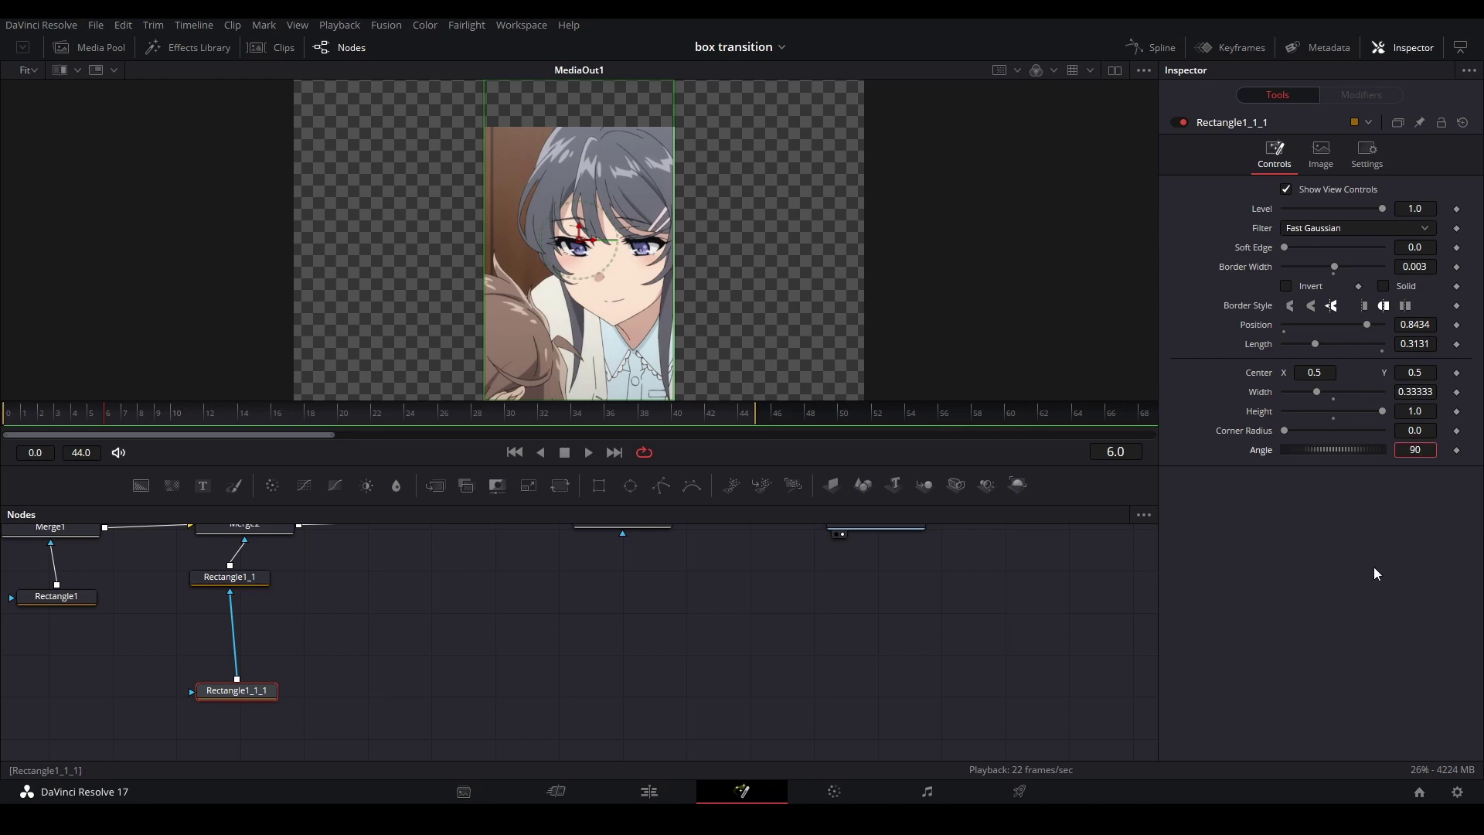
# Set the second border mask's Angle to 180.
pyautogui.press('BackSpace')
pyautogui.press('BackSpace')
pyautogui.write('180')
pyautogui.press('Return')
pyautogui.click(903, 619)
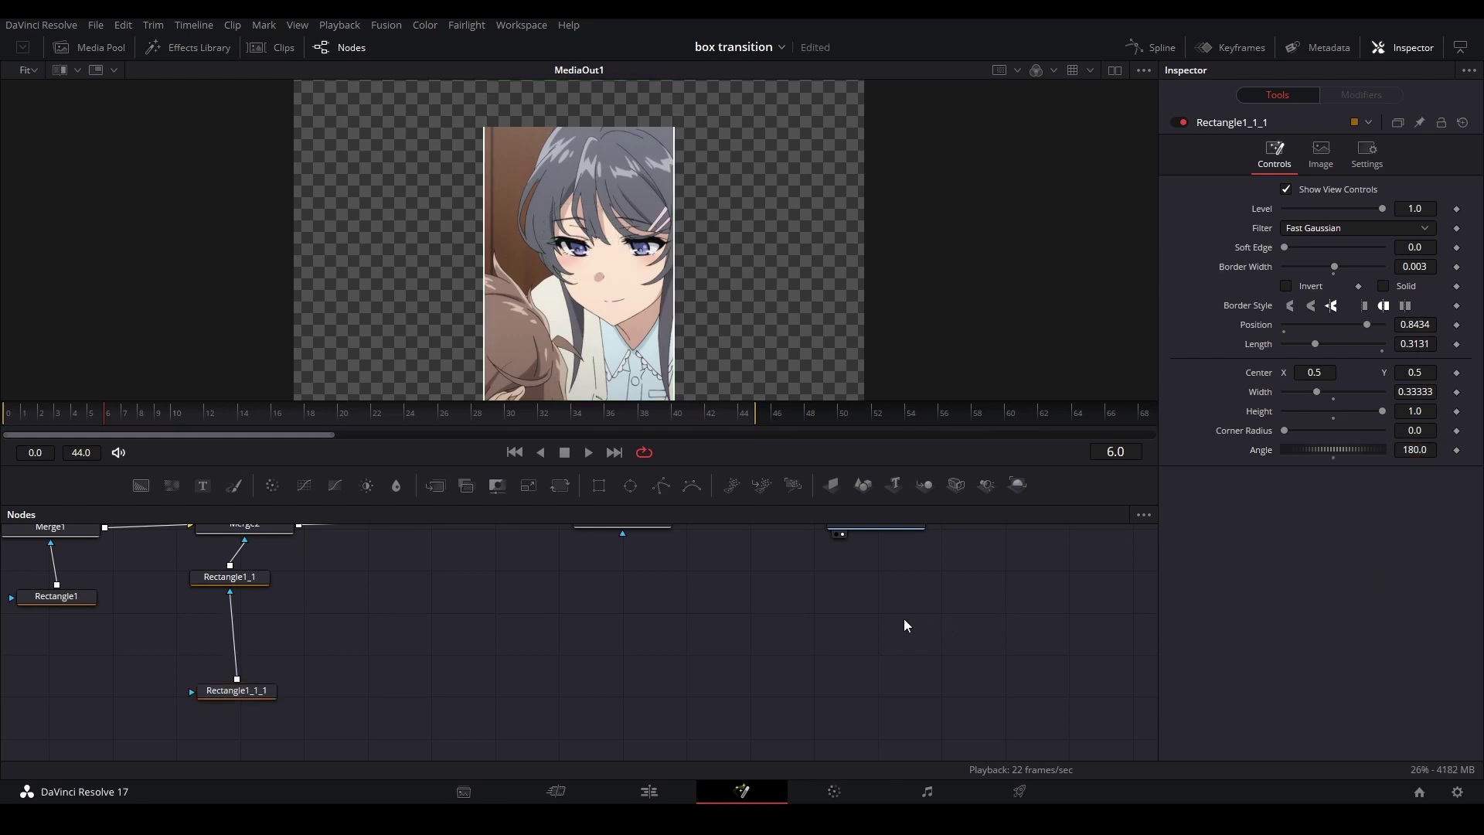
# Return to the edit timeline and play back the bordered strips from the first and second markers.
pyautogui.click(650, 791)
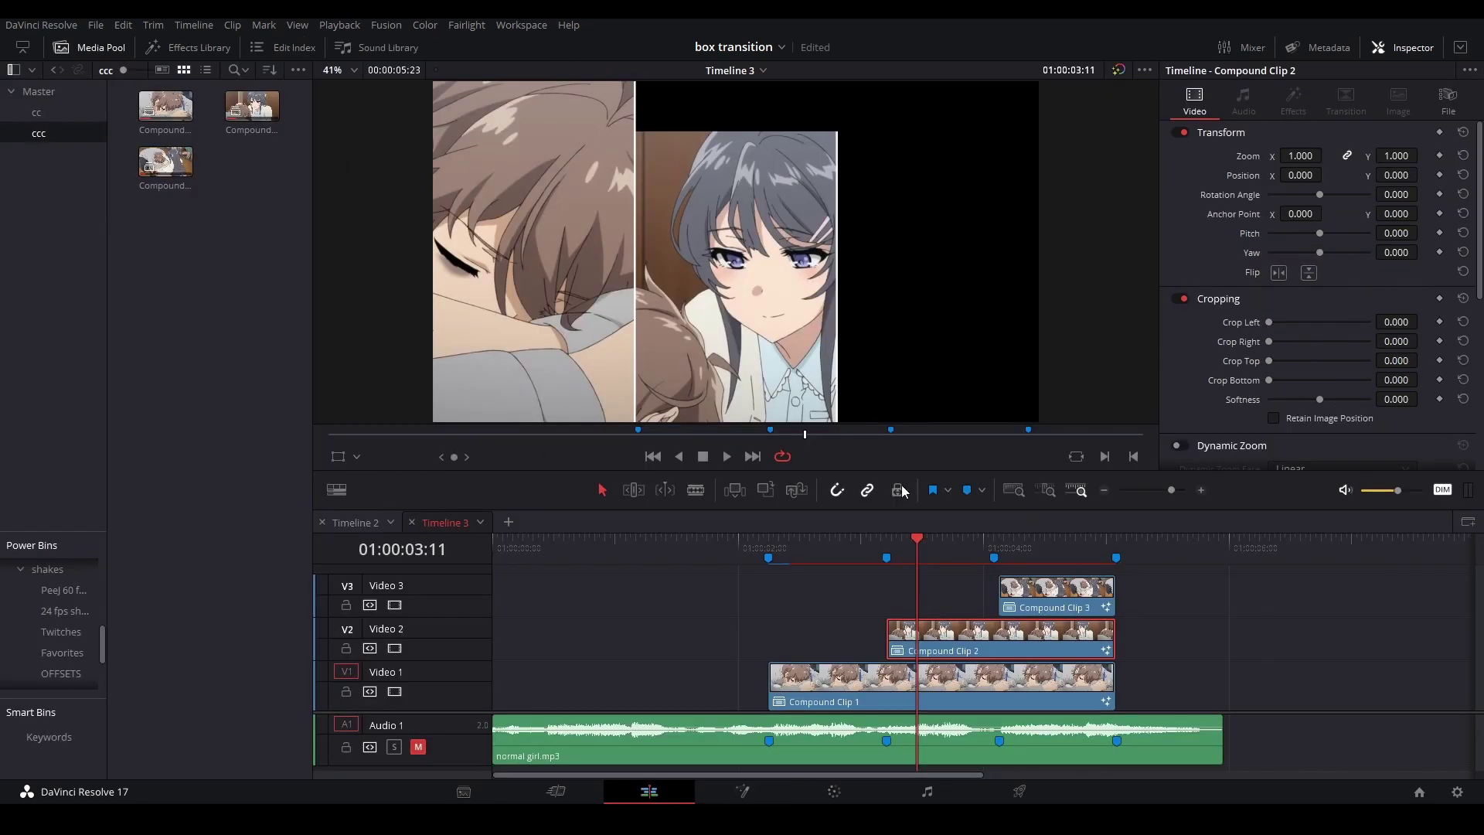
pyautogui.click(769, 554)
pyautogui.press('space')
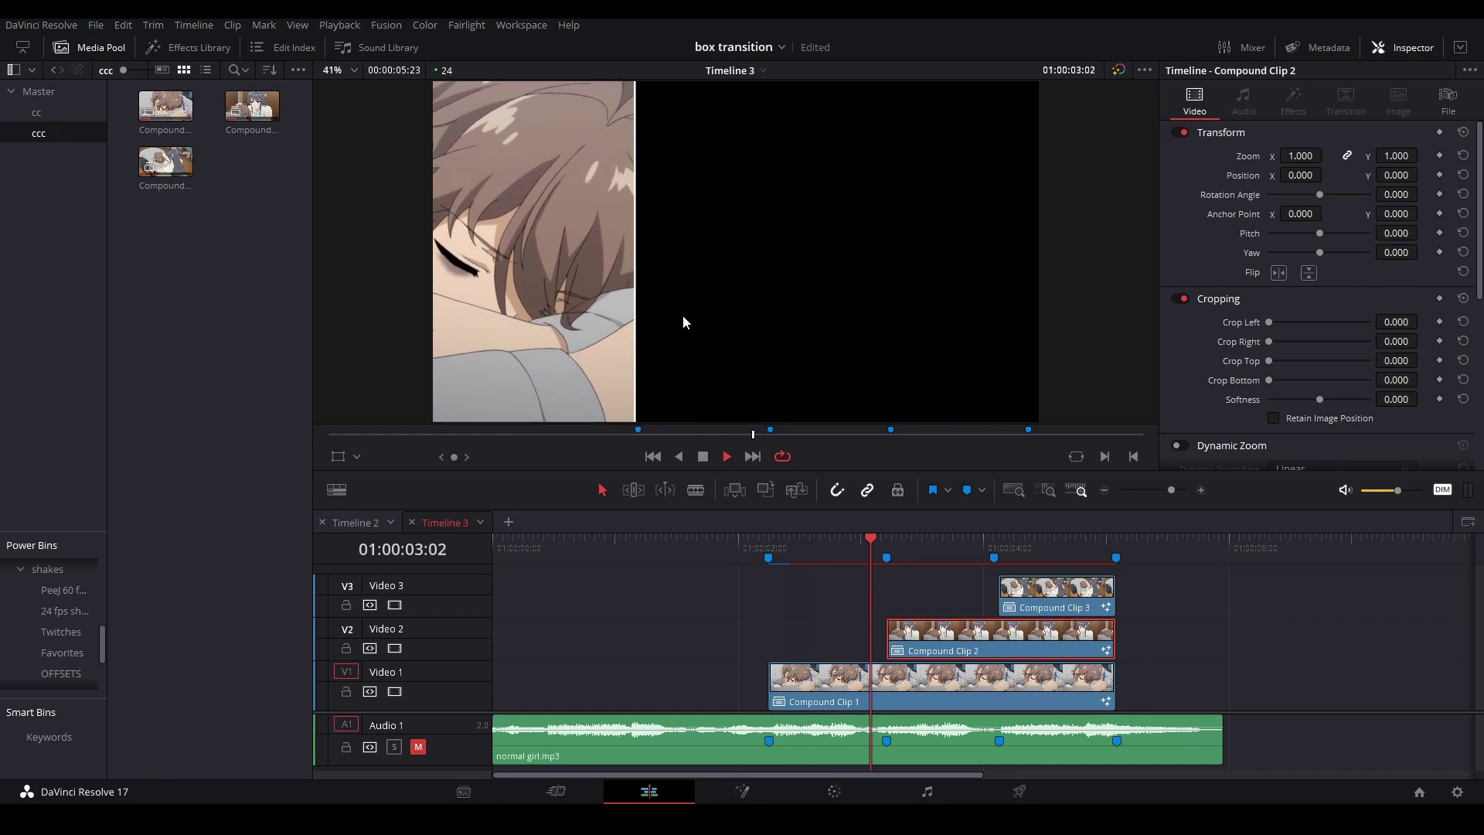
pyautogui.click(901, 550)
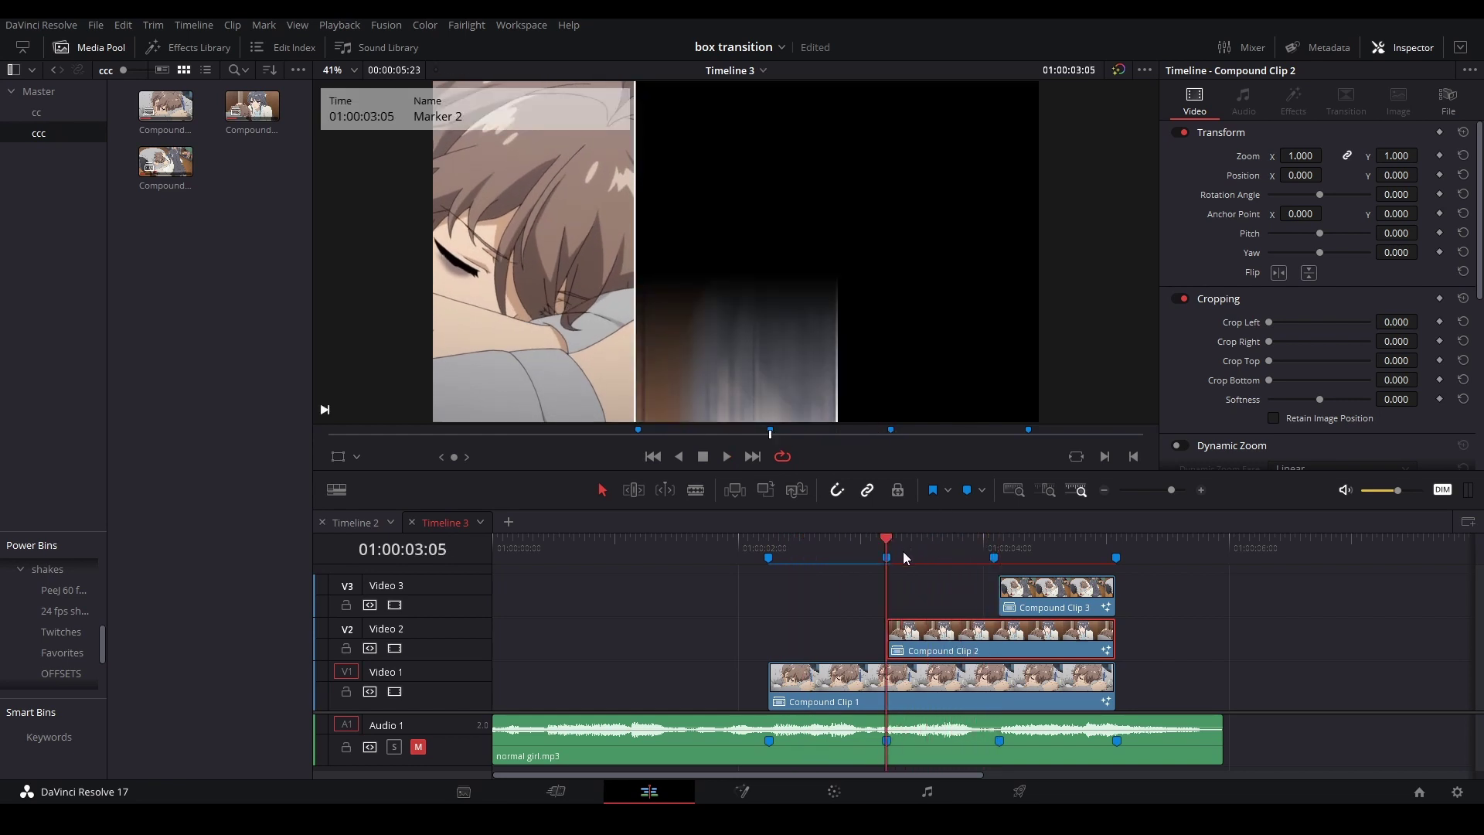
pyautogui.press('space')
pyautogui.press('space')
# Copy Merge2, Background2 and both border masks from Compound Clip 2's composition and open Compound Clip 3 in Fusion.
pyautogui.rightClick(957, 648)
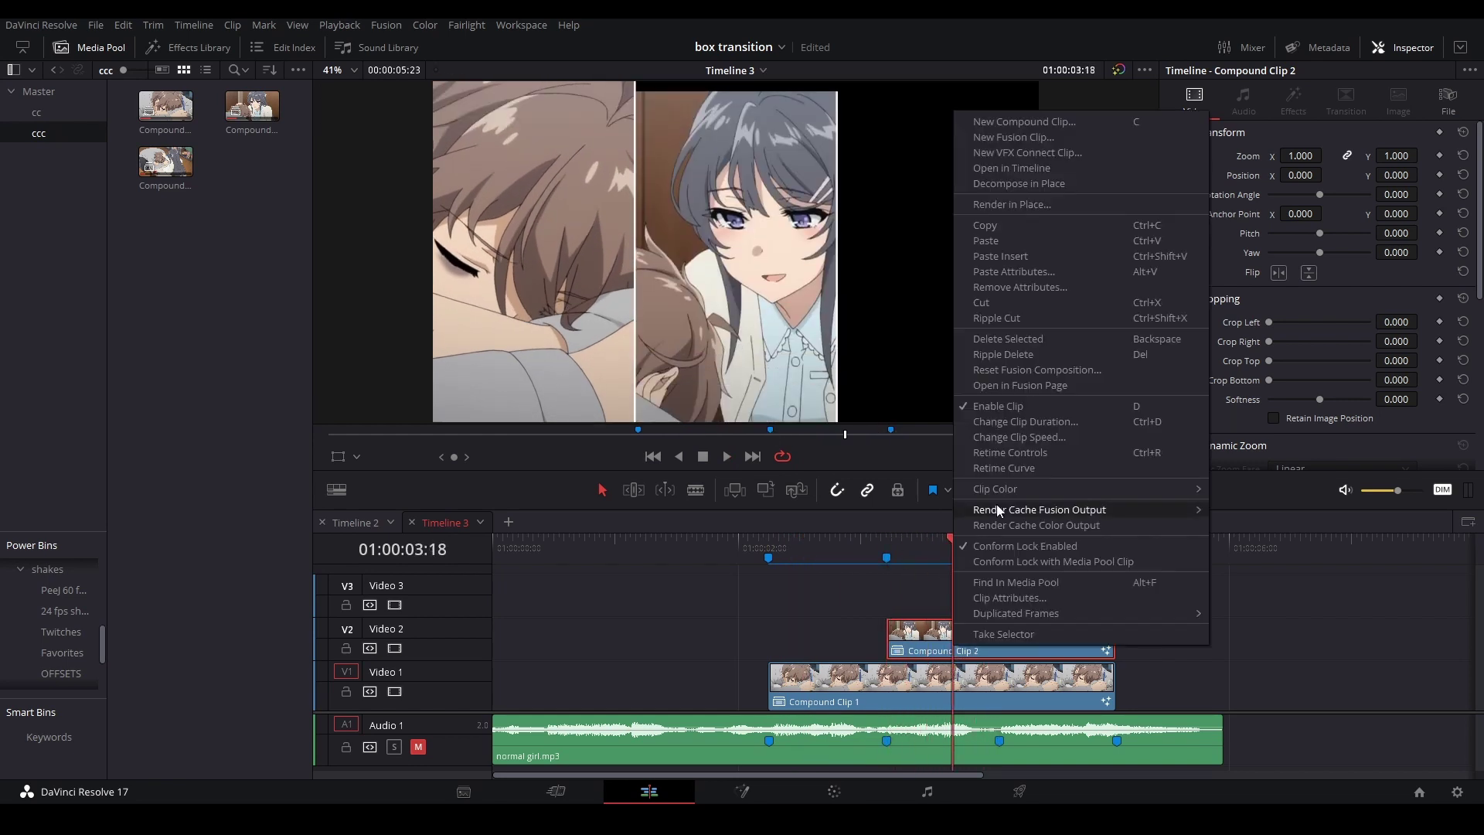
pyautogui.click(1027, 384)
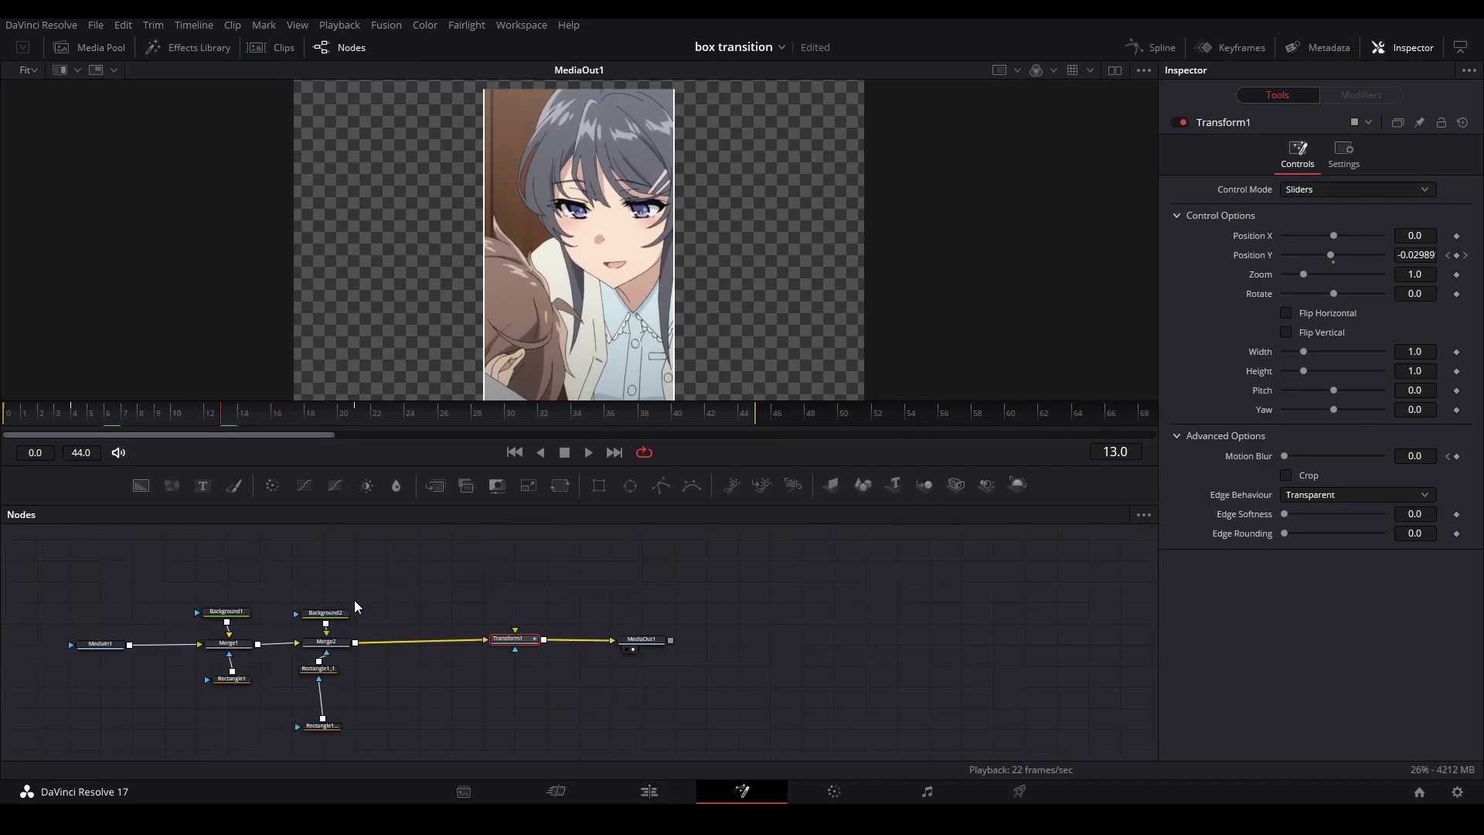
pyautogui.moveTo(354, 607); pyautogui.dragTo(326, 738)
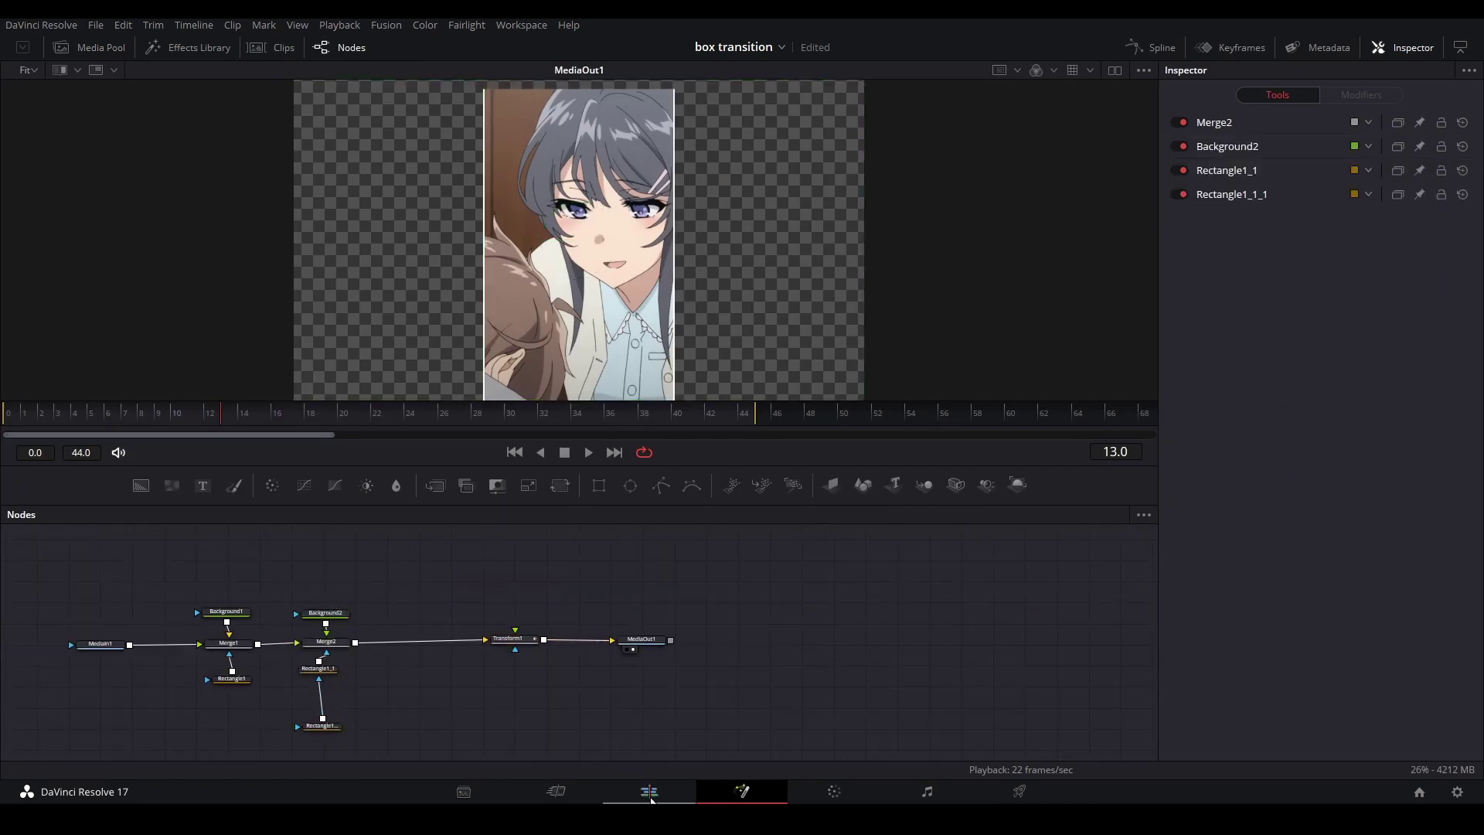
pyautogui.click(651, 796)
pyautogui.click(1020, 544)
pyautogui.rightClick(1048, 588)
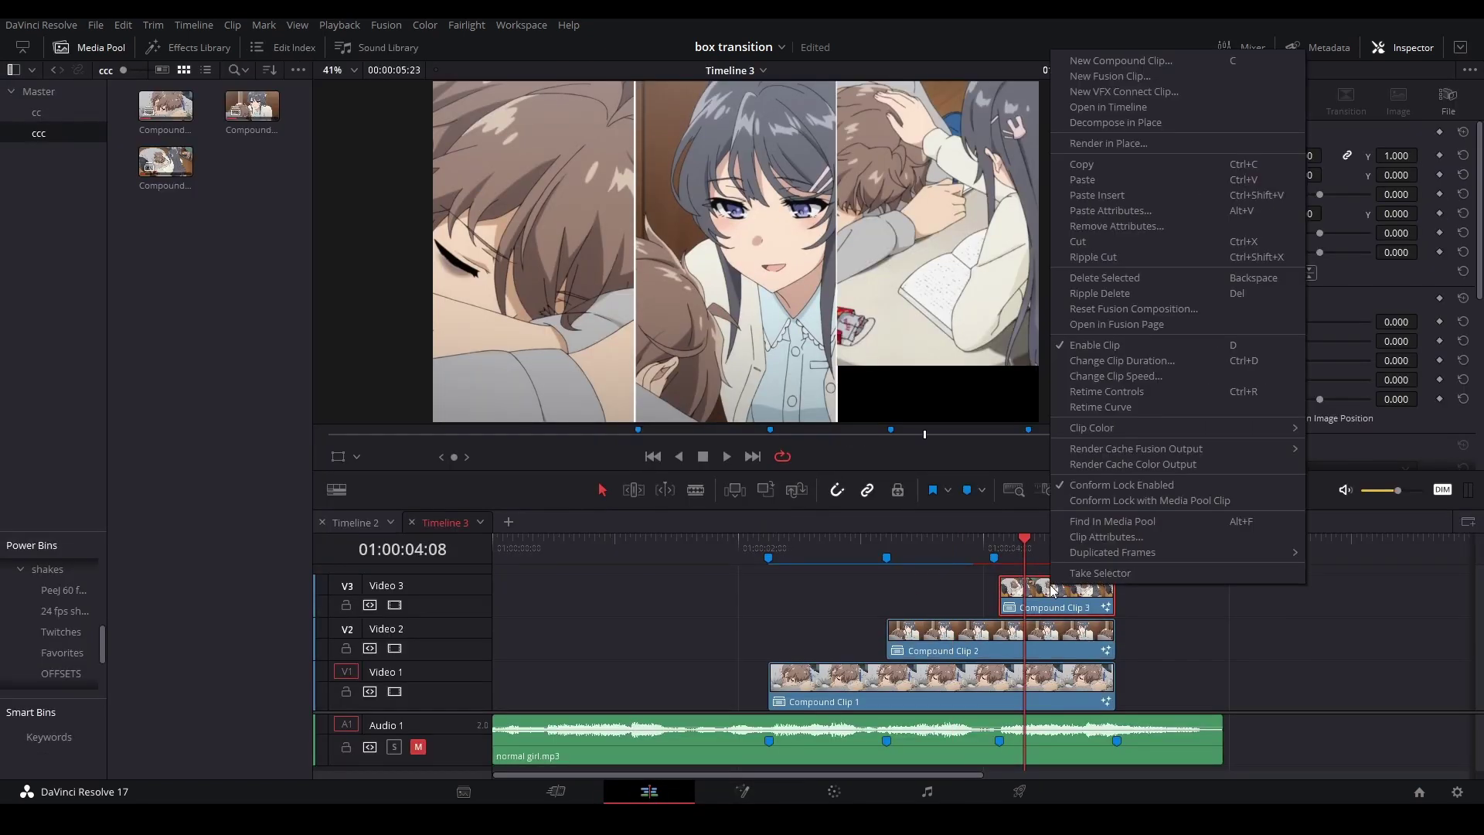
pyautogui.click(1084, 327)
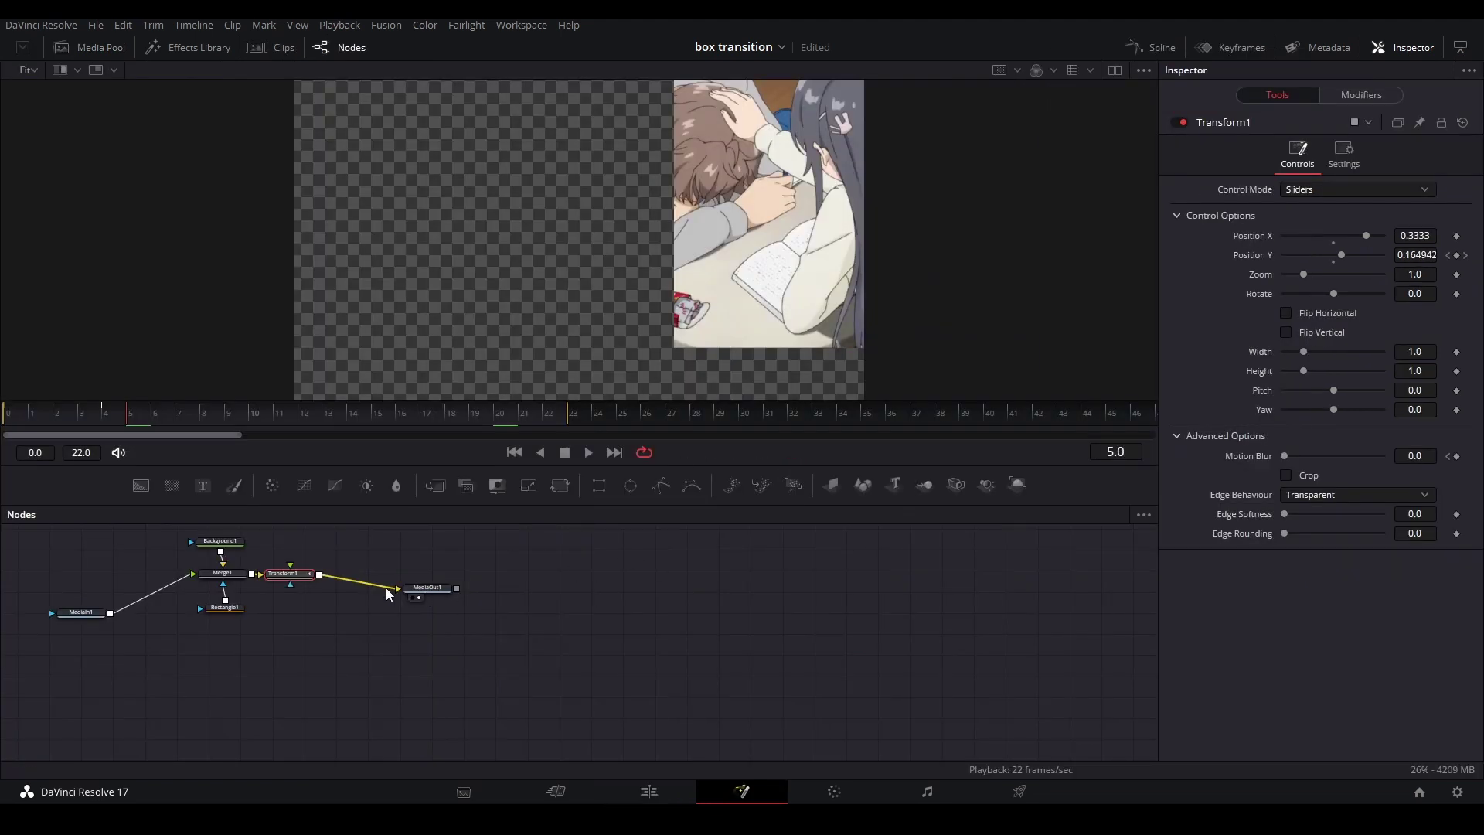
# Move Transform1 and MediaOut1 away from Merge1, paste the copied border nodes and insert Merge2 between Merge1 and Transform1.
pyautogui.scroll(4, 297, 571)
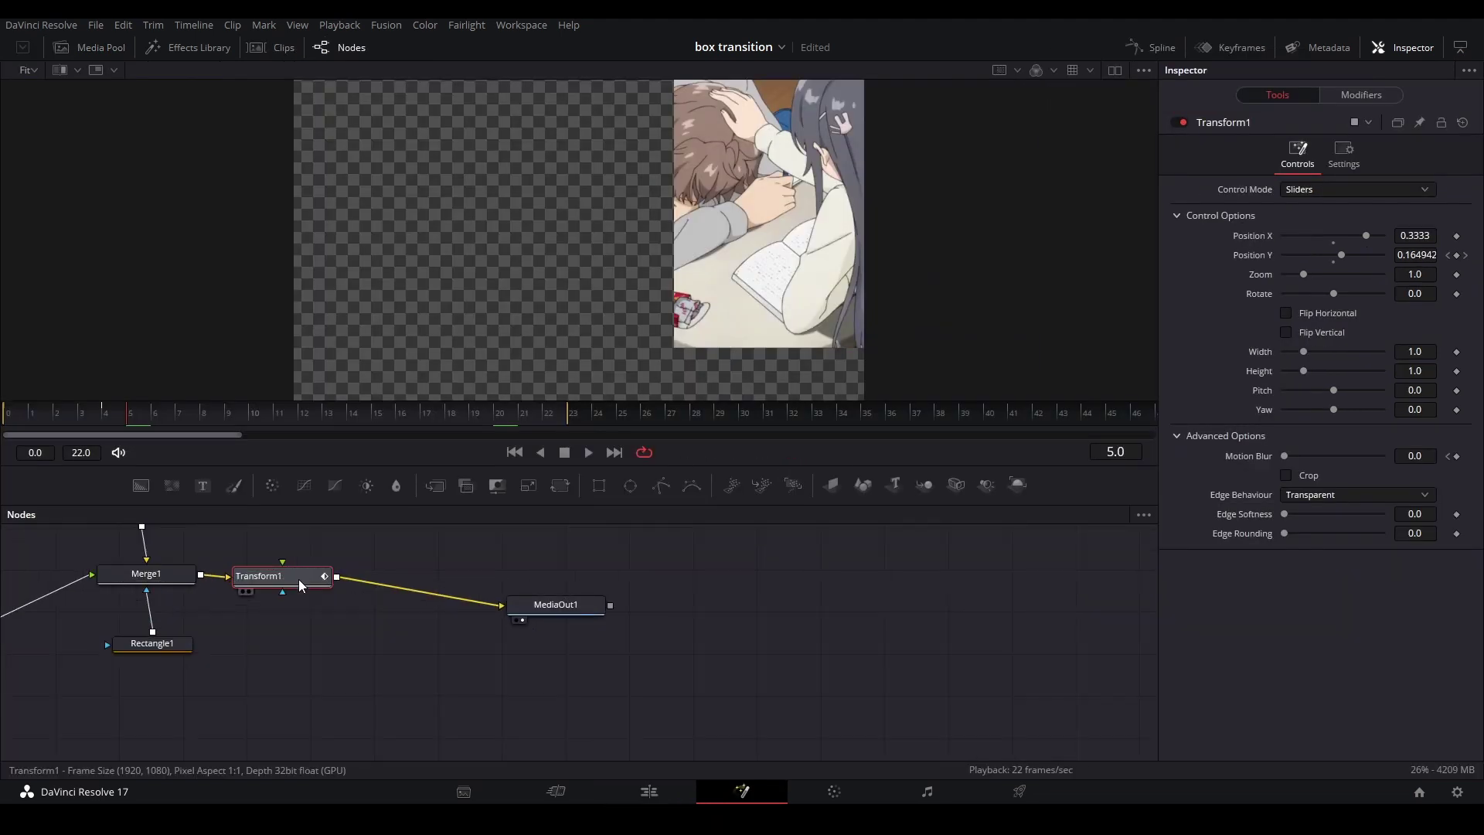
pyautogui.moveTo(298, 578); pyautogui.dragTo(371, 596)
pyautogui.moveTo(330, 539); pyautogui.dragTo(797, 625)
pyautogui.moveTo(533, 597); pyautogui.dragTo(617, 681)
pyautogui.click(456, 620)
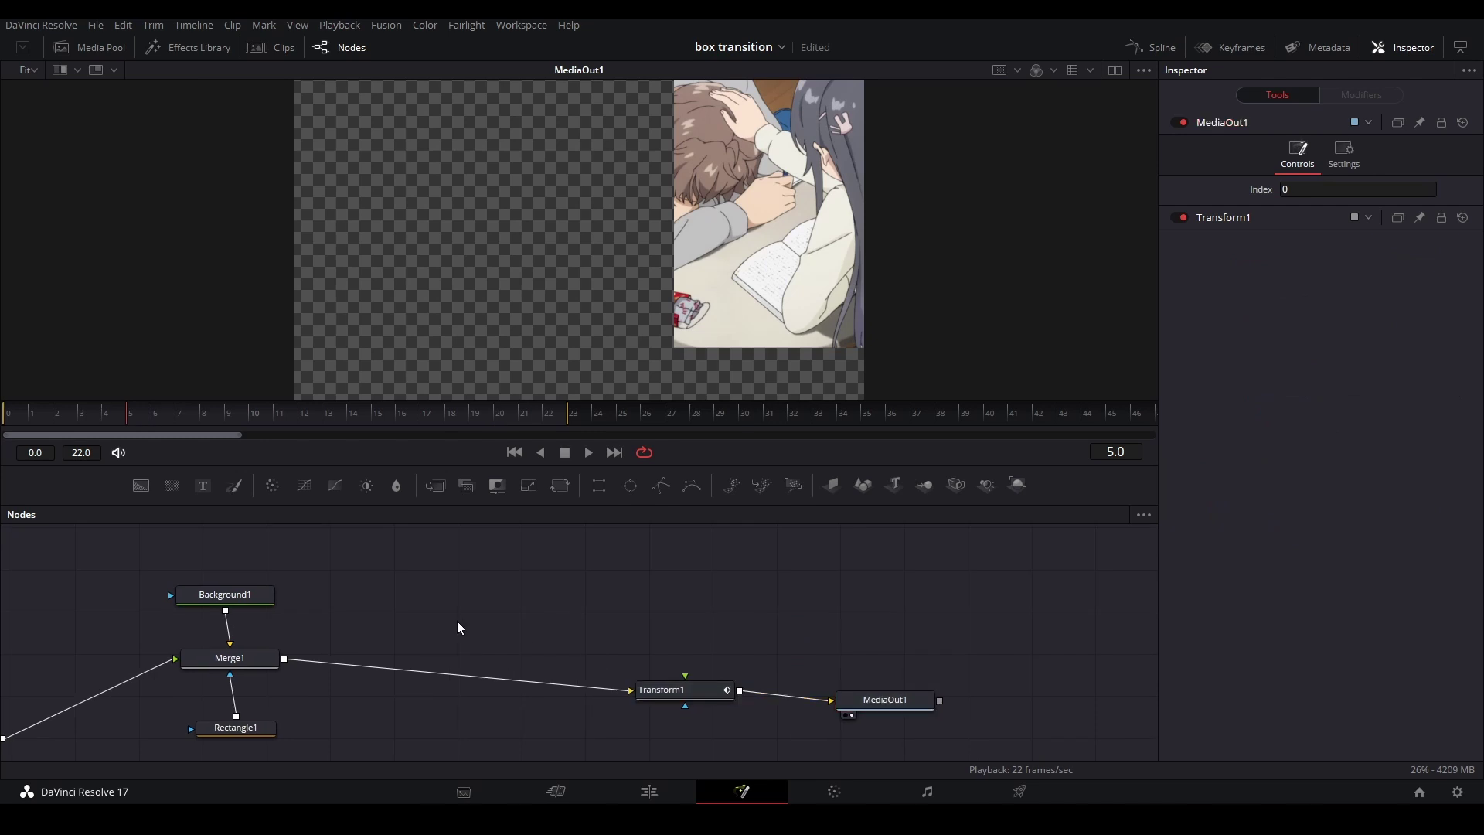
pyautogui.hotkey('ctrl', 'v')
pyautogui.moveTo(495, 630); pyautogui.dragTo(455, 677)
pyautogui.moveTo(540, 637); pyautogui.dragTo(541, 602)
pyautogui.scroll(-3, 541, 601)
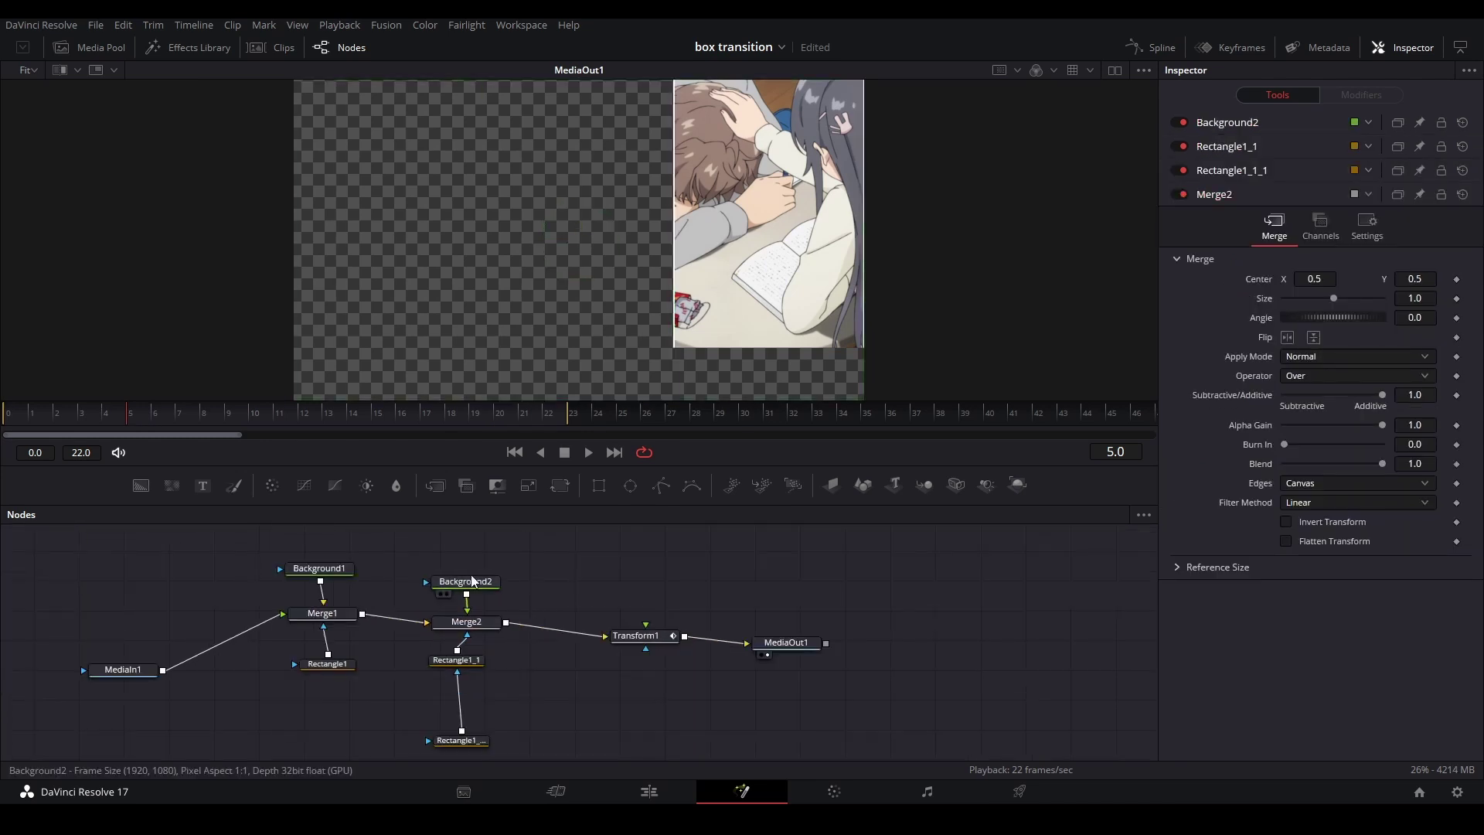
# Play Compound Clip 3's composition from its opening frames to check the borders during the slide-in.
pyautogui.click(29, 415)
pyautogui.press('space')
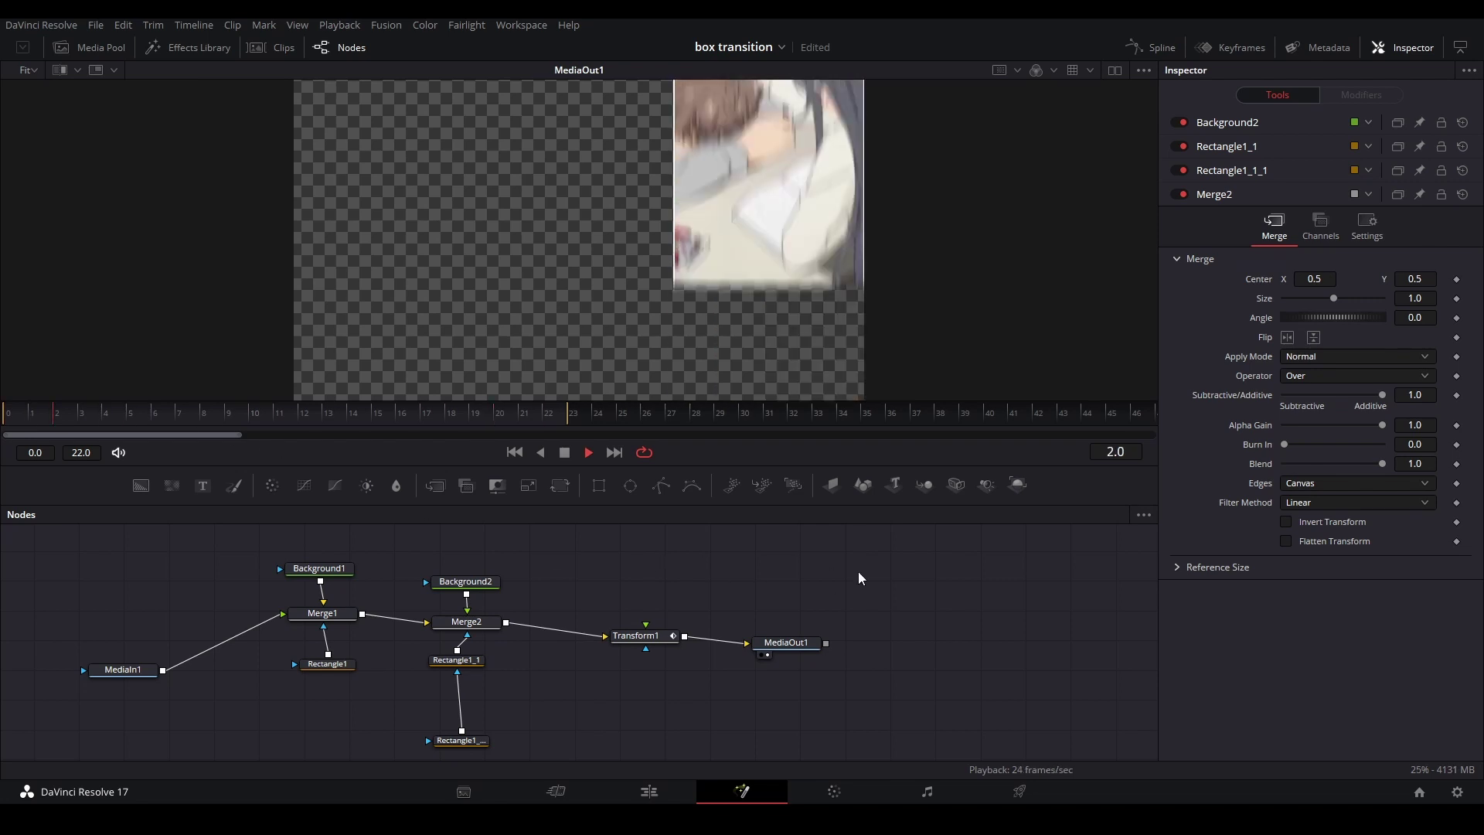
pyautogui.press('space')
pyautogui.press('space')
pyautogui.press('space')
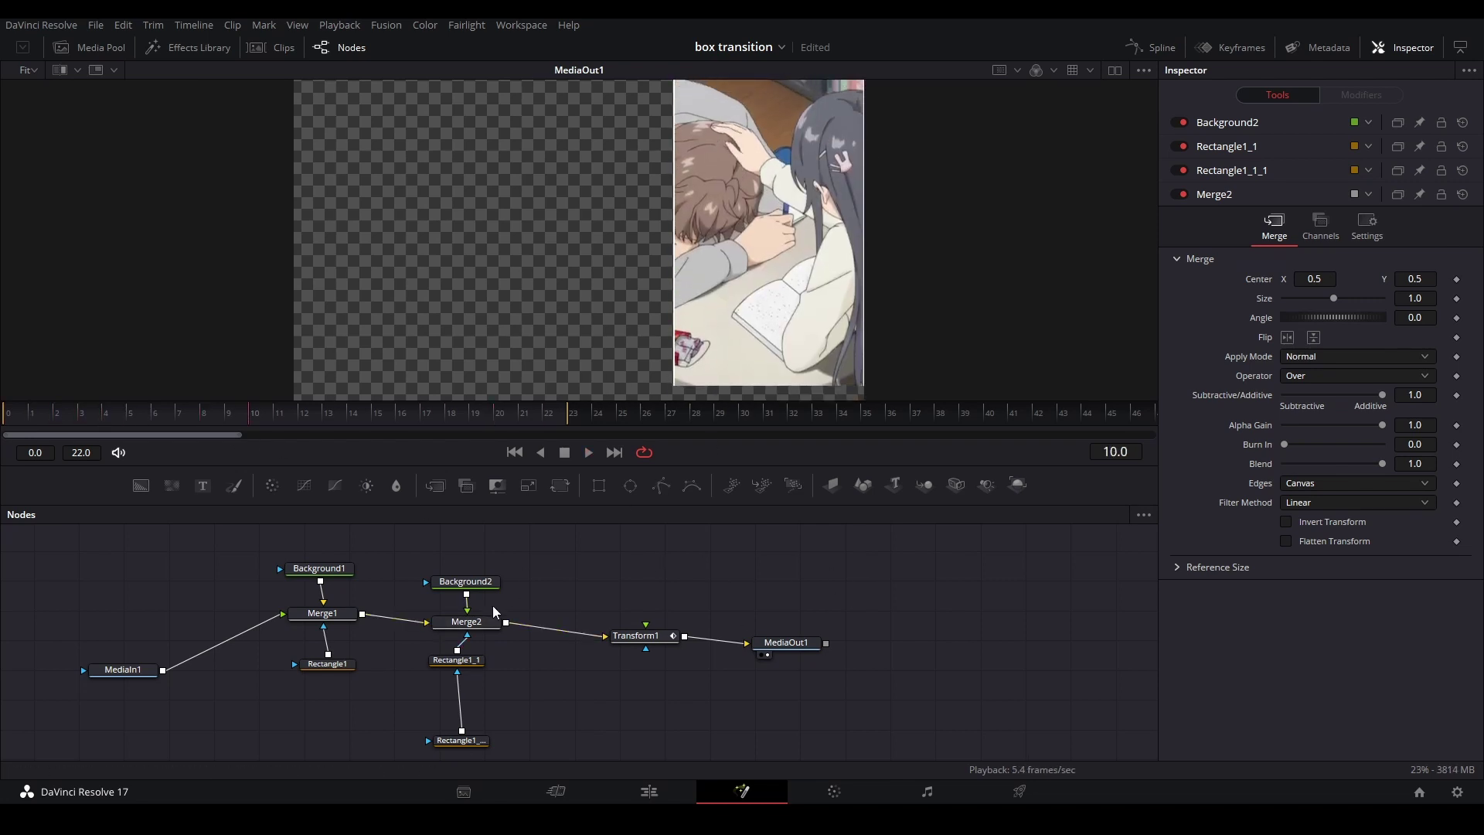
# Detach Rectangle1_1 so the rotated mask alone feeds Merge2, and play back the edit timeline from the first marker.
pyautogui.click(464, 642)
pyautogui.moveTo(472, 659)
pyautogui.mouseDown()
pyautogui.moveTo(609, 678)
pyautogui.moveTo(467, 634)
pyautogui.mouseUp()
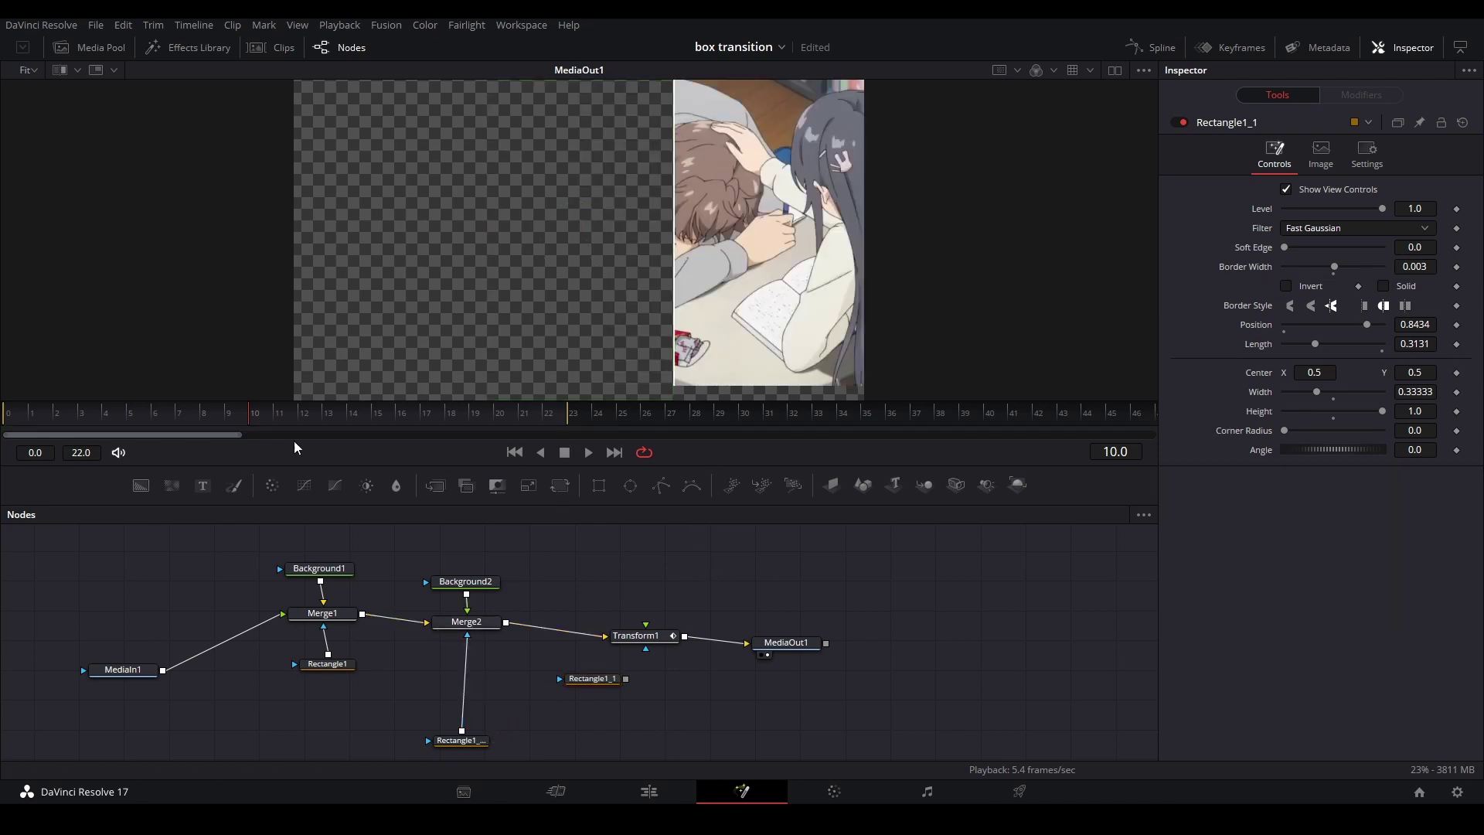
pyautogui.click(10, 416)
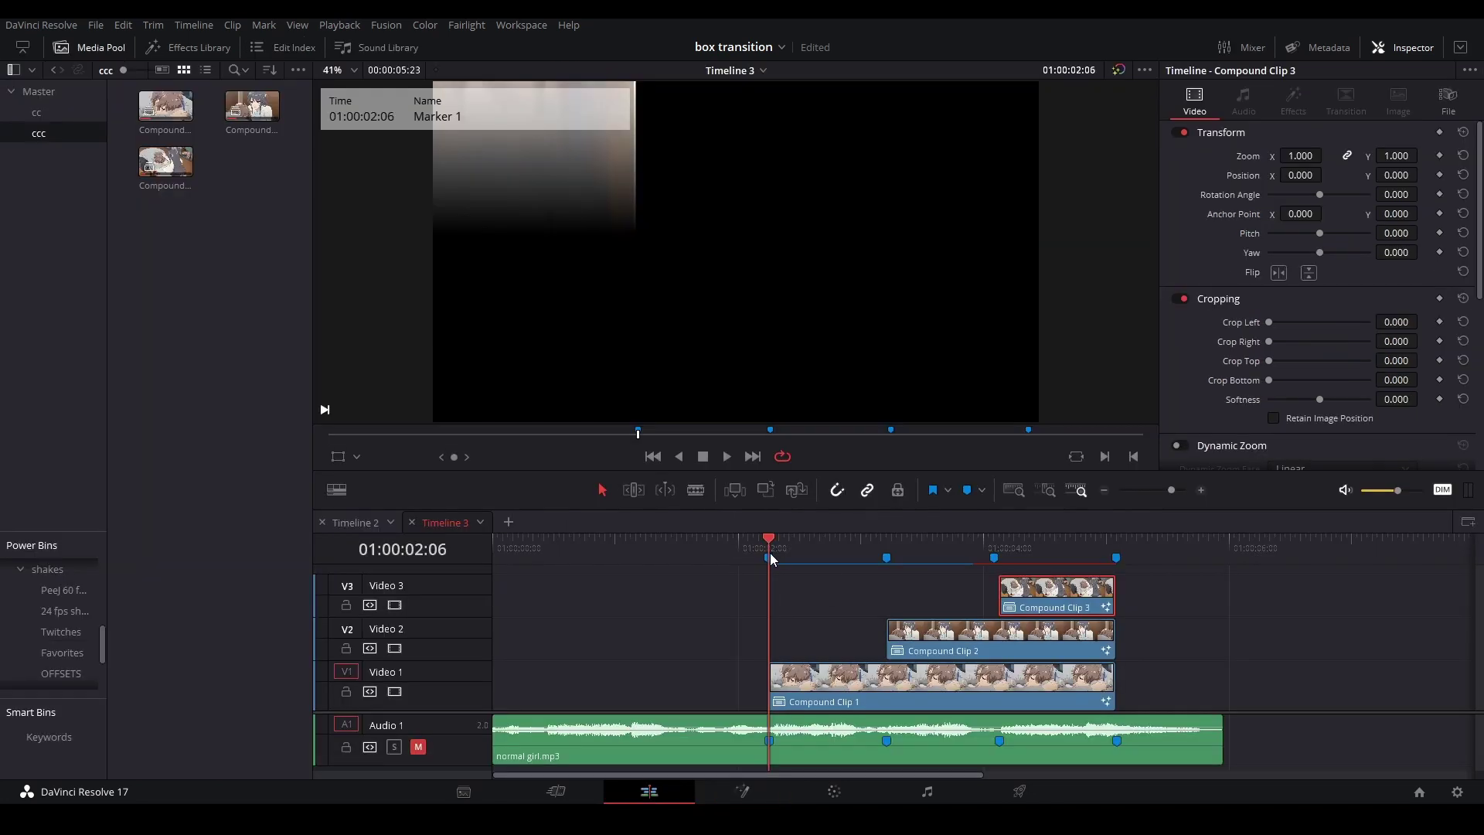
pyautogui.press('space')
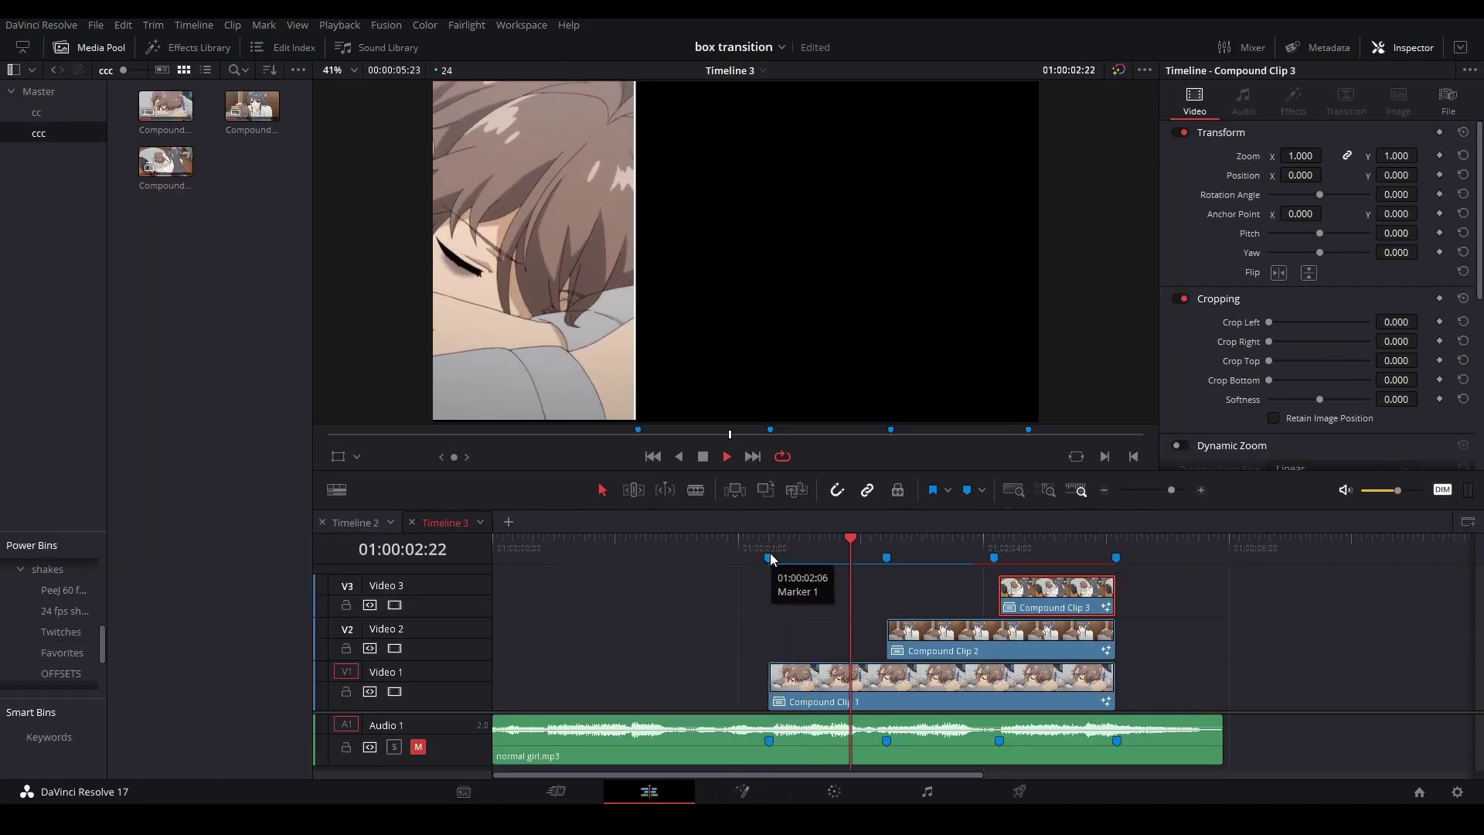
# Go to Marker 4, enlarge the Power Bins area and place the UP preset from OFFSETS on V4 at the compound clips' end.
pyautogui.click(1113, 541)
pyautogui.click(1116, 541)
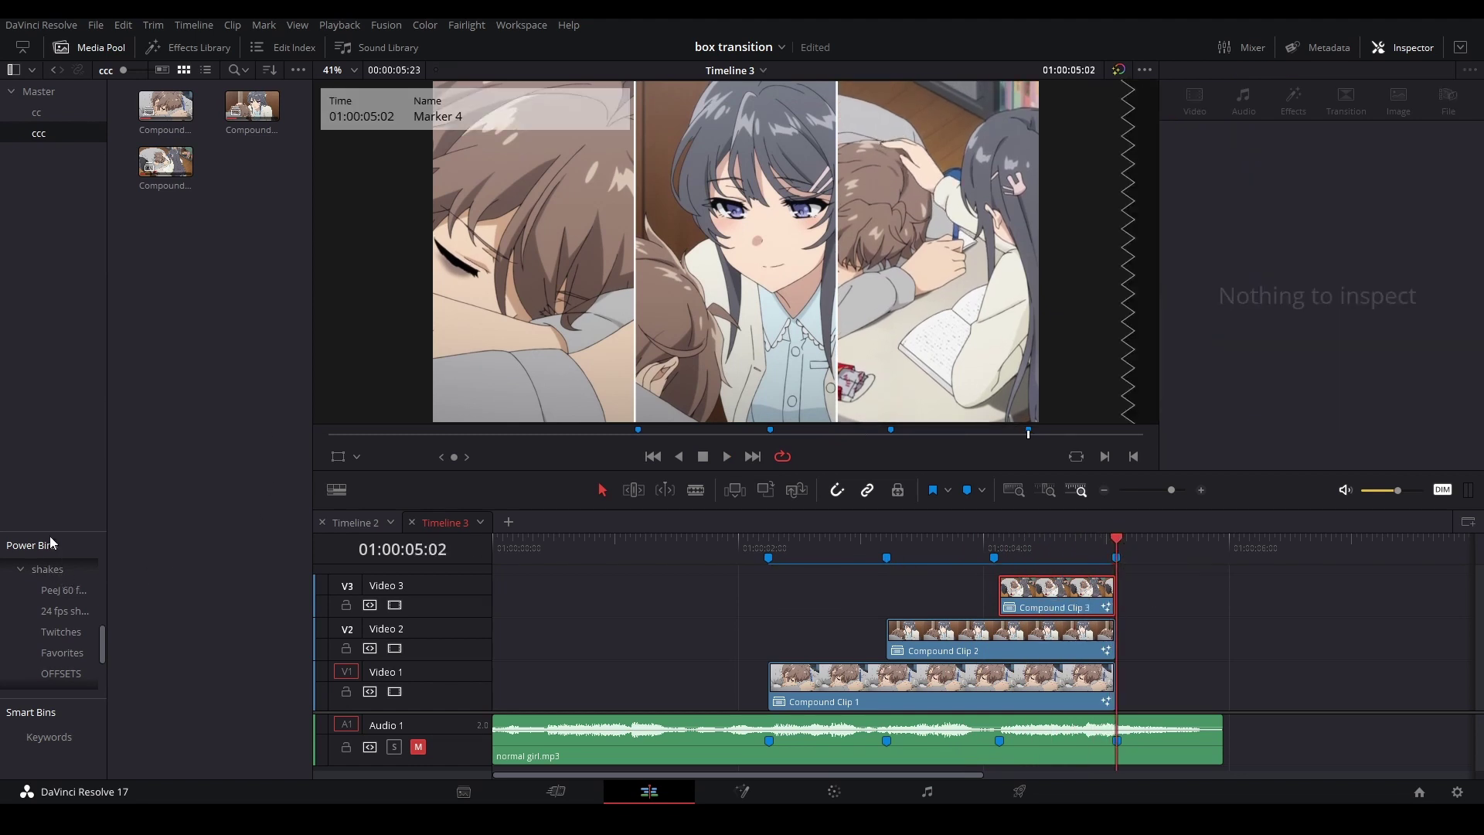
pyautogui.moveTo(52, 531); pyautogui.dragTo(68, 393)
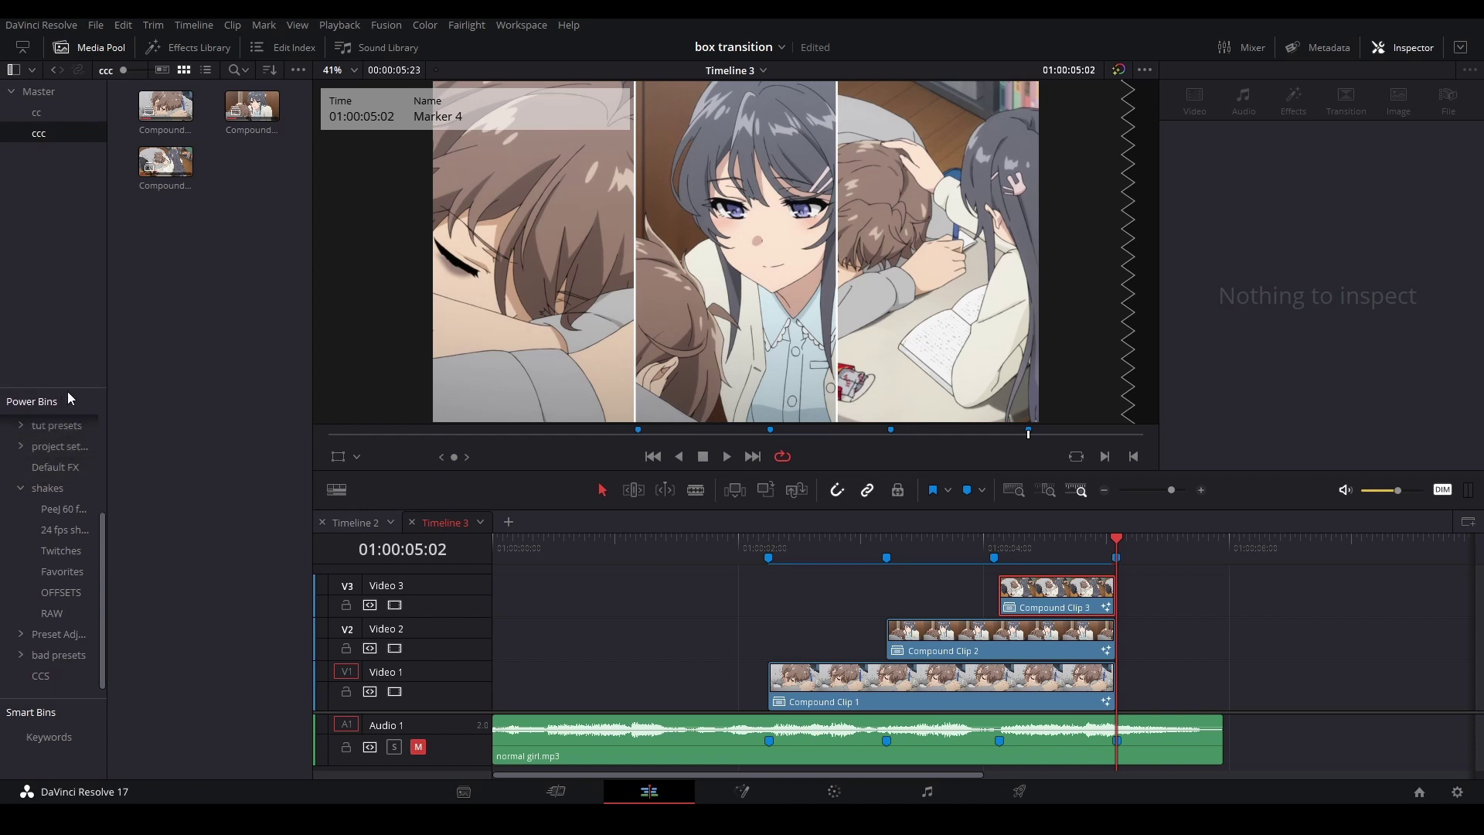
pyautogui.scroll(5, 62, 498)
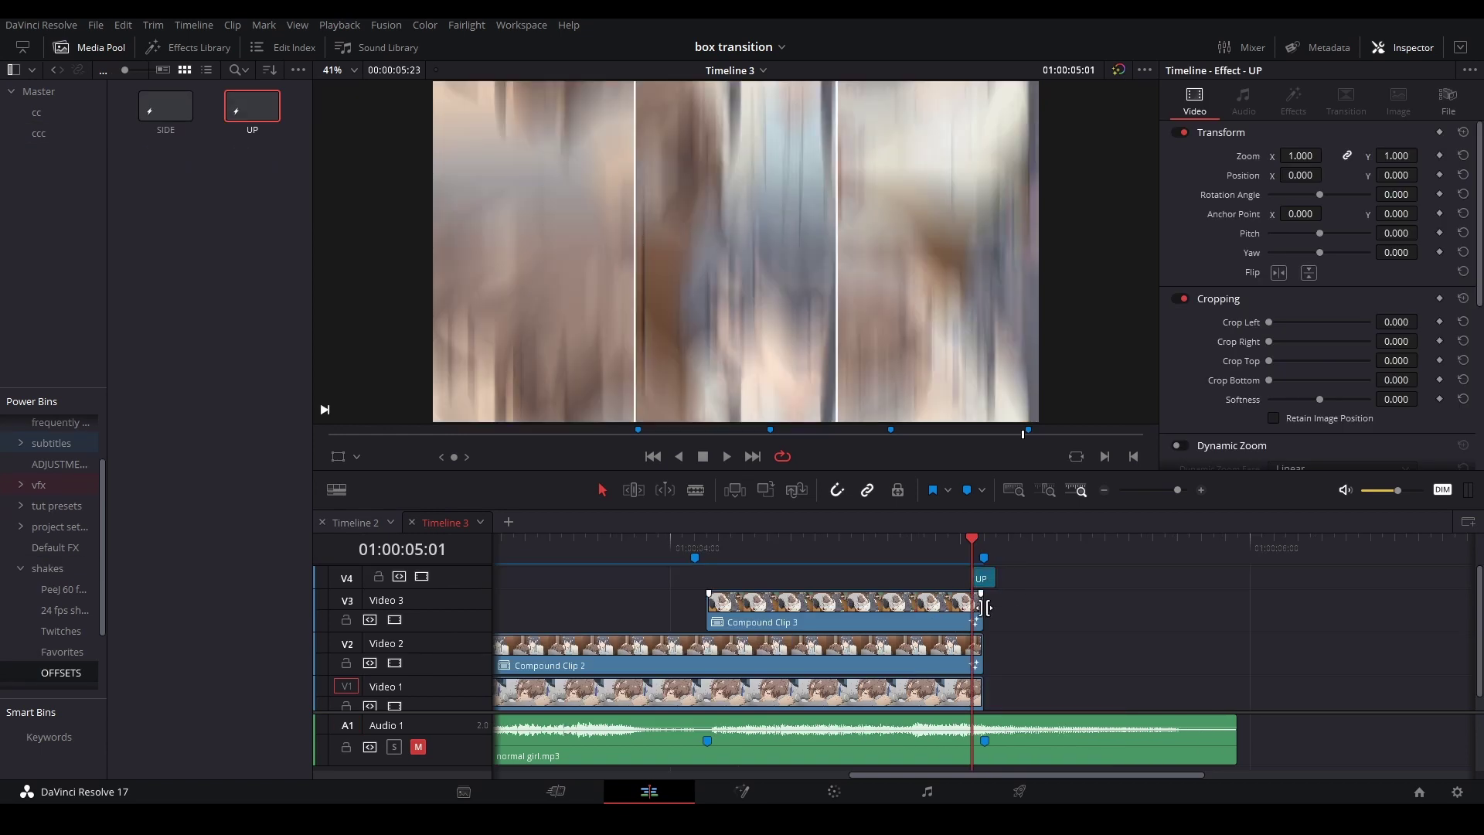
# Unmute Audio 1 and play the whole timeline from the start.
pyautogui.scroll(-5, 986, 608)
pyautogui.moveTo(583, 560); pyautogui.dragTo(343, 623)
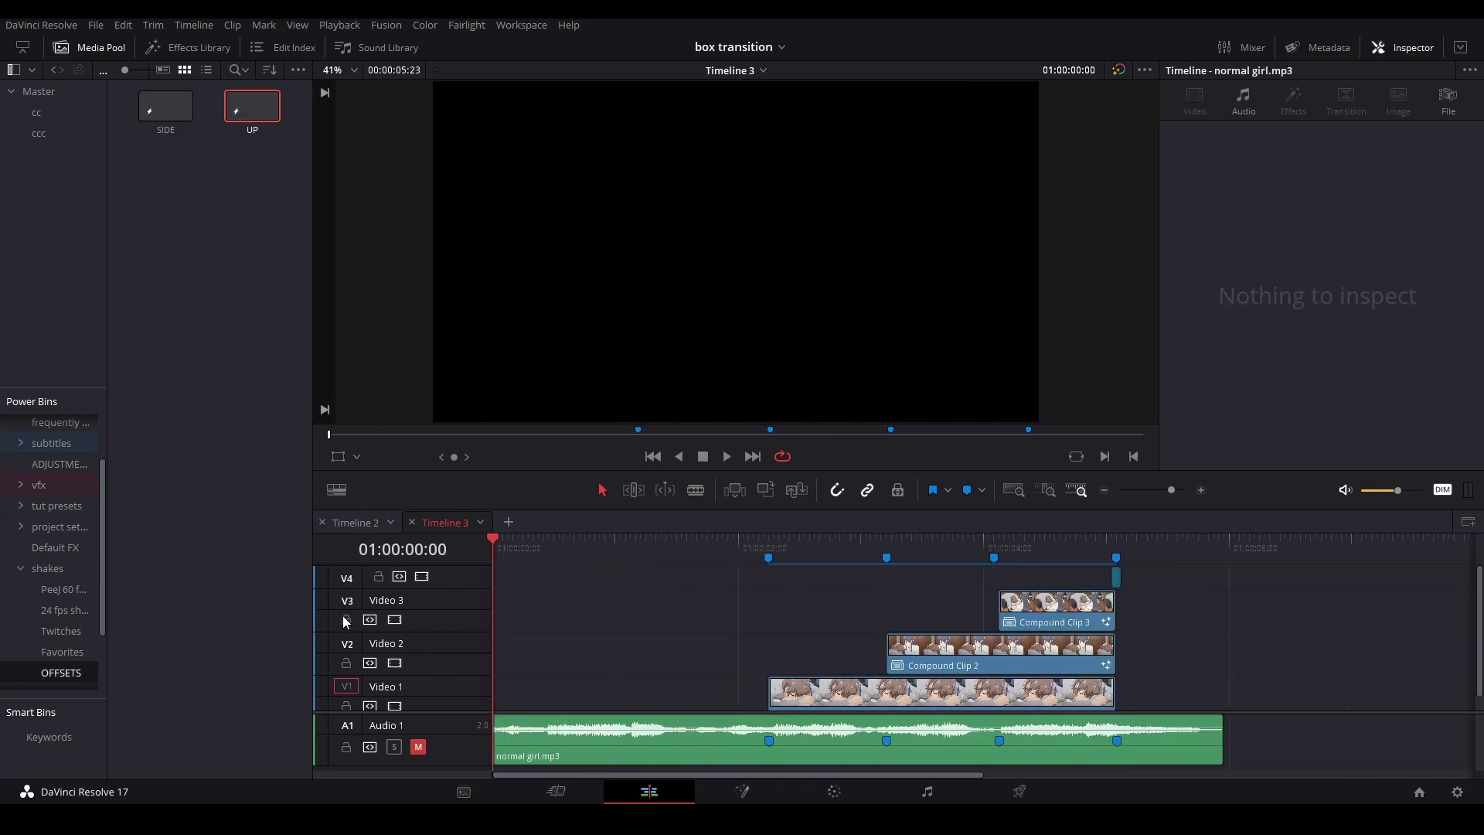
pyautogui.press('space')
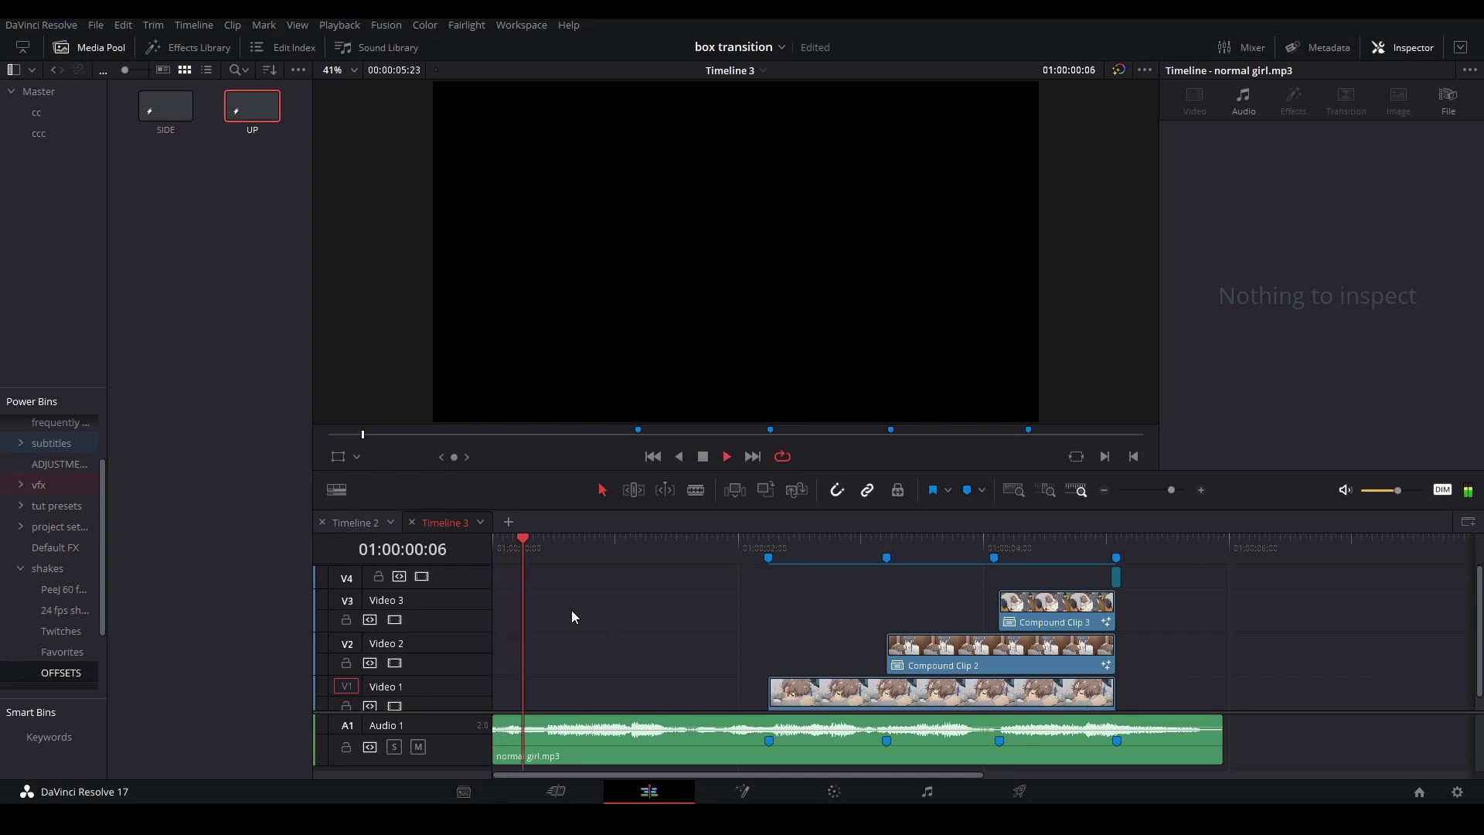